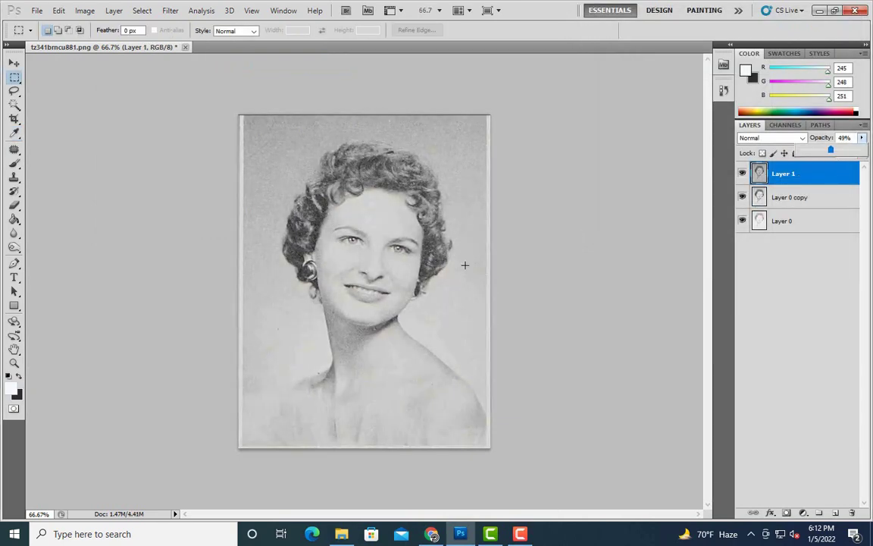
Merge Layer 0 copy into Layer 1 and apply a two-point curve (input 184, output 171)
left_click(792, 197, "shift")
key("ctrl+e")
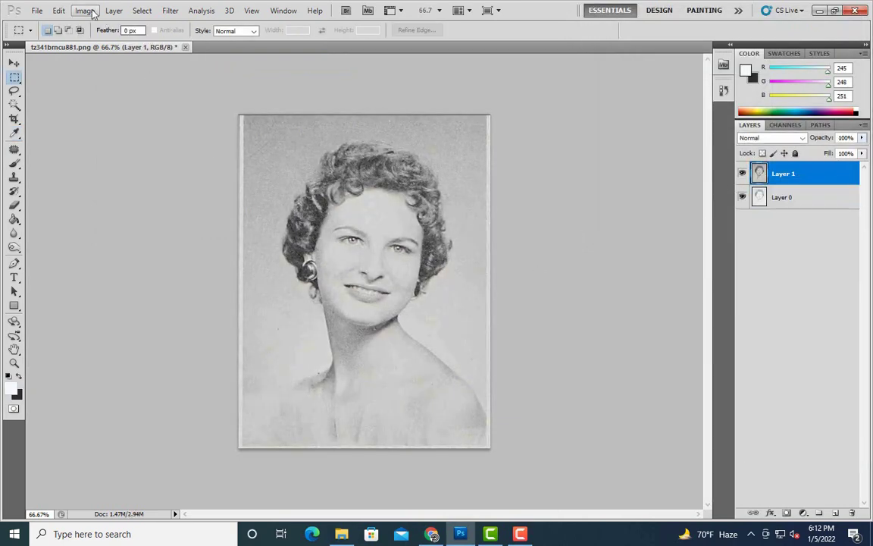
key("ctrl+m")
left_click_drag(695, 148, 697, 167)
left_click_drag(732, 127, 733, 122)
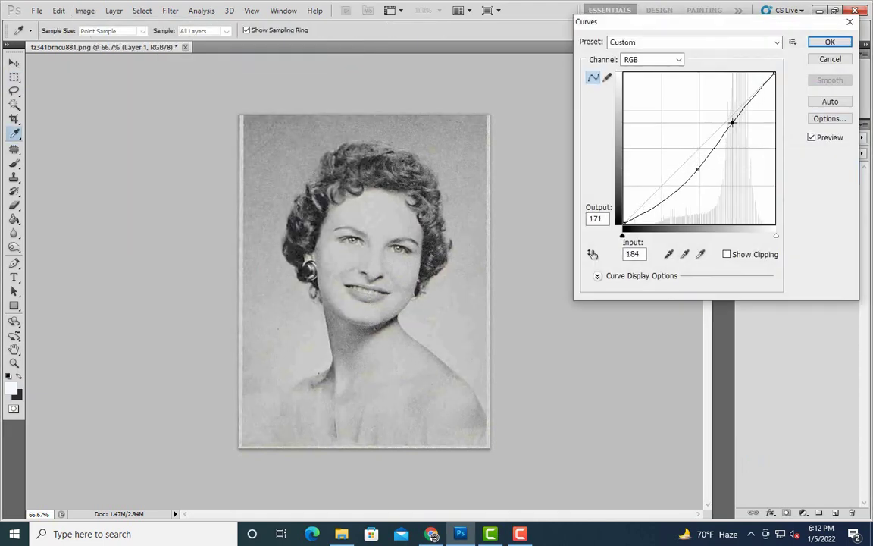
Confirm the curves adjustment and frame the portrait for path drawing with the Pen tool
key("Return")
key("z")
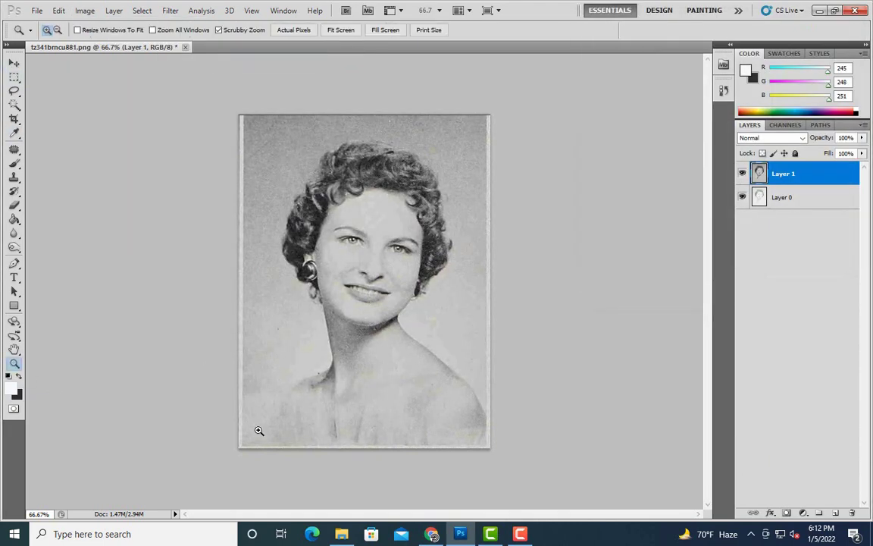
left_click(242, 411)
scroll(309, 198, "down", 1)
key("p")
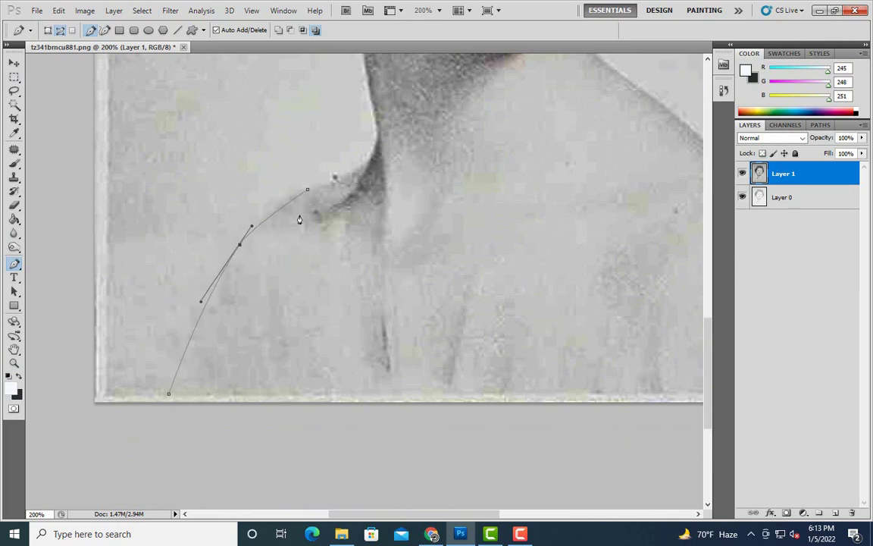
scroll(402, 221, "down", 1)
key("ctrl+minus")
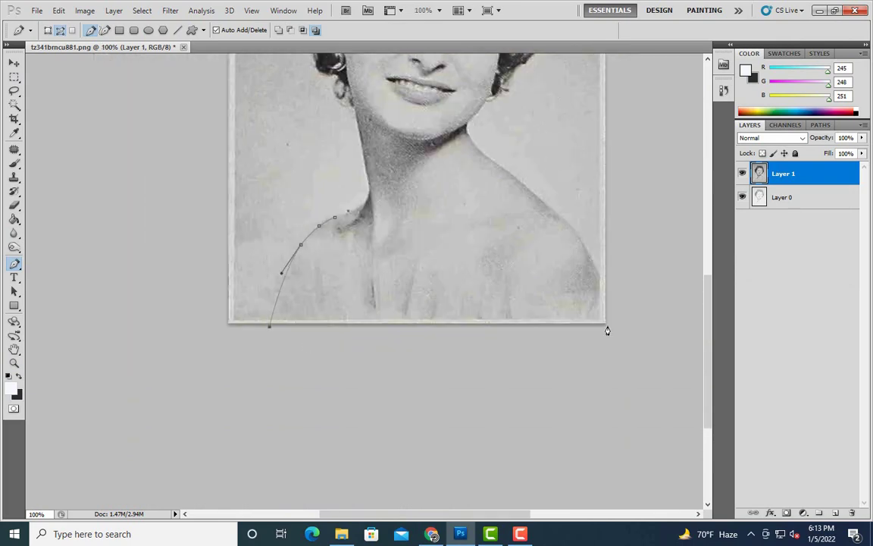
Place path anchor points along the woman's right shoulder
left_click(594, 267)
scroll(569, 254, "up", 1)
left_click(557, 247)
scroll(547, 179, "up", 4)
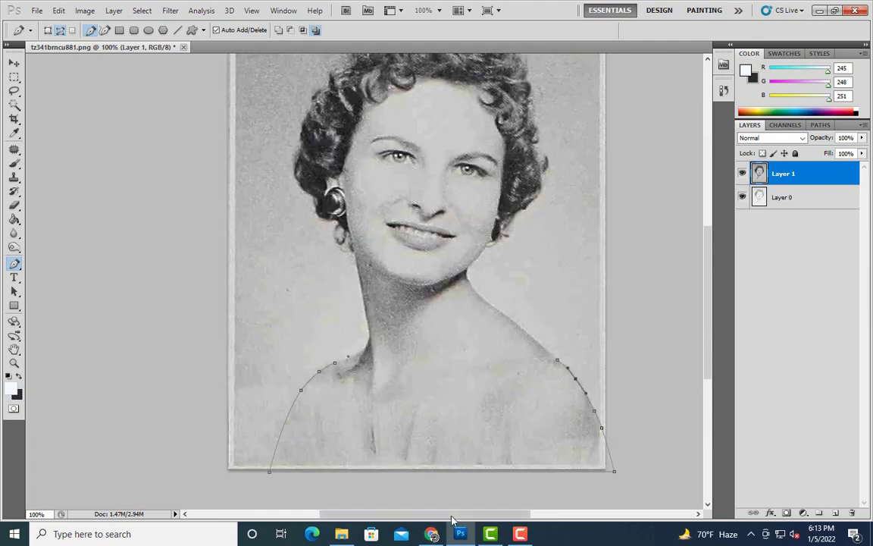
key("ctrl+plus")
scroll(417, 259, "up", 1)
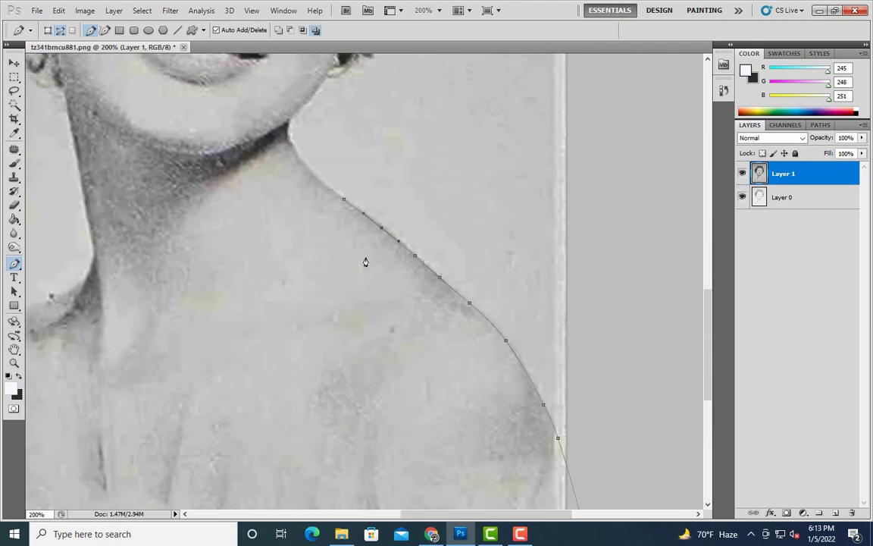
scroll(334, 235, "up", 3)
left_click_drag(307, 218, 322, 234)
scroll(370, 193, "up", 1)
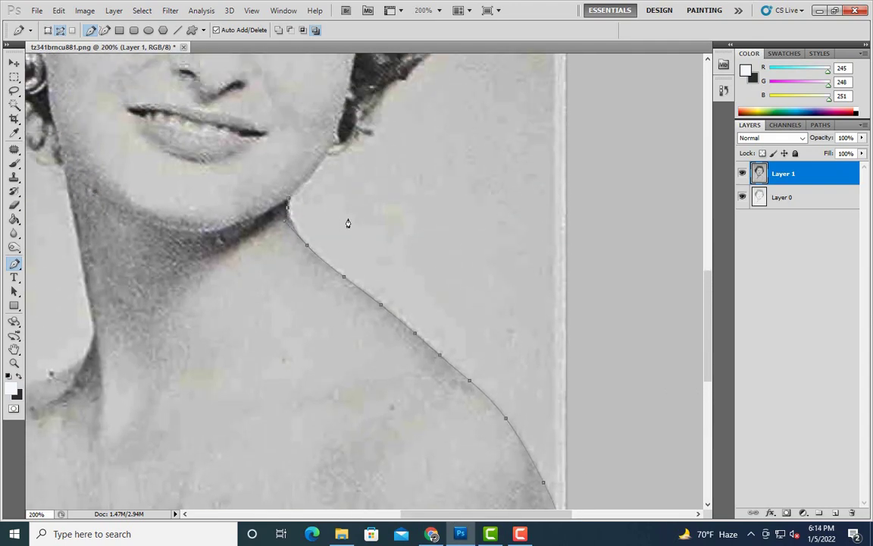
scroll(347, 223, "up", 4)
Extend the path up along the jaw and around the hair
left_click(313, 269)
left_click(348, 226)
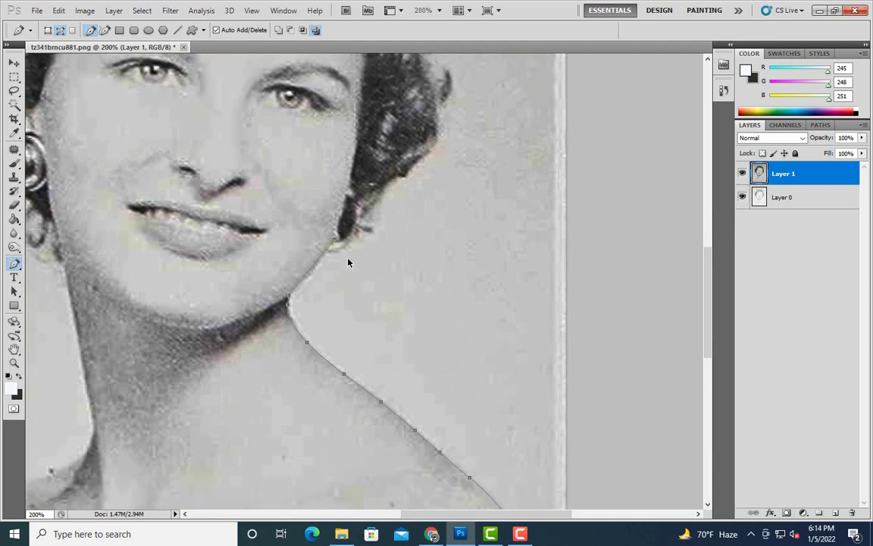
scroll(341, 235, "up", 1)
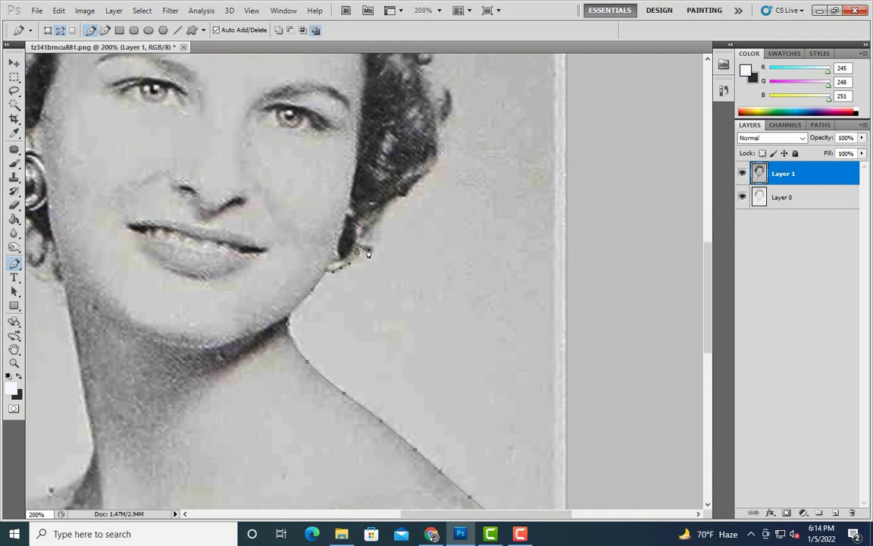
scroll(341, 227, "up", 2)
scroll(326, 213, "up", 4)
scroll(310, 195, "up", 7)
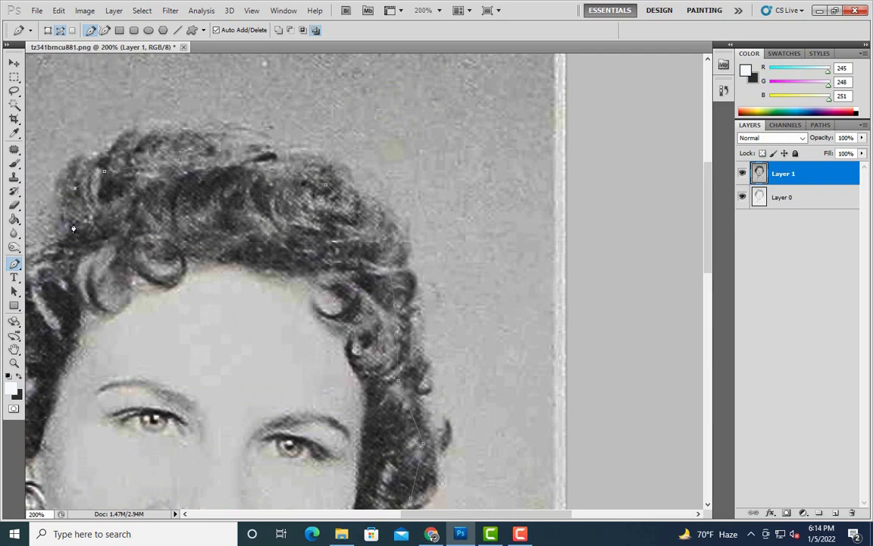
scroll(73, 228, "left", 8)
scroll(144, 265, "down", 1)
scroll(144, 273, "down", 1)
scroll(159, 333, "down", 1)
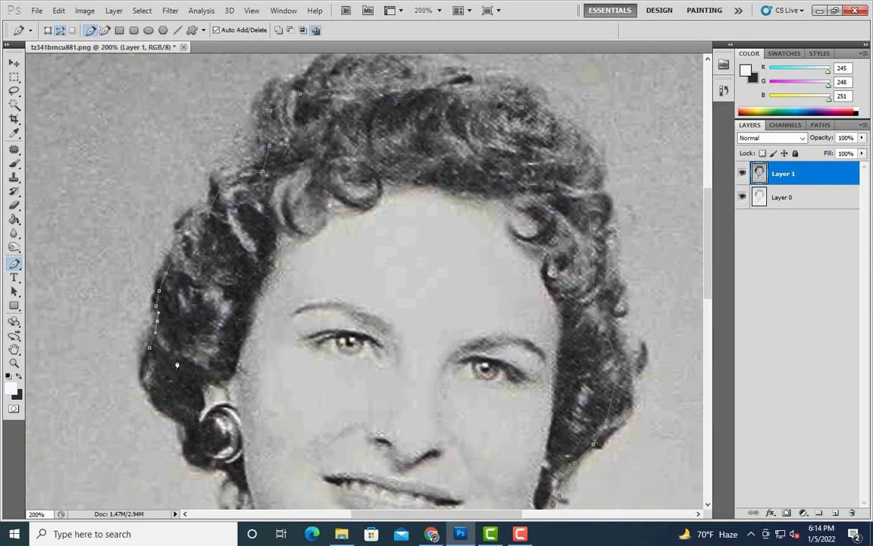
scroll(177, 365, "down", 1)
scroll(177, 364, "down", 1)
Trace the path around the left hair and earring and down the left neck
left_click(156, 321)
left_click(177, 340)
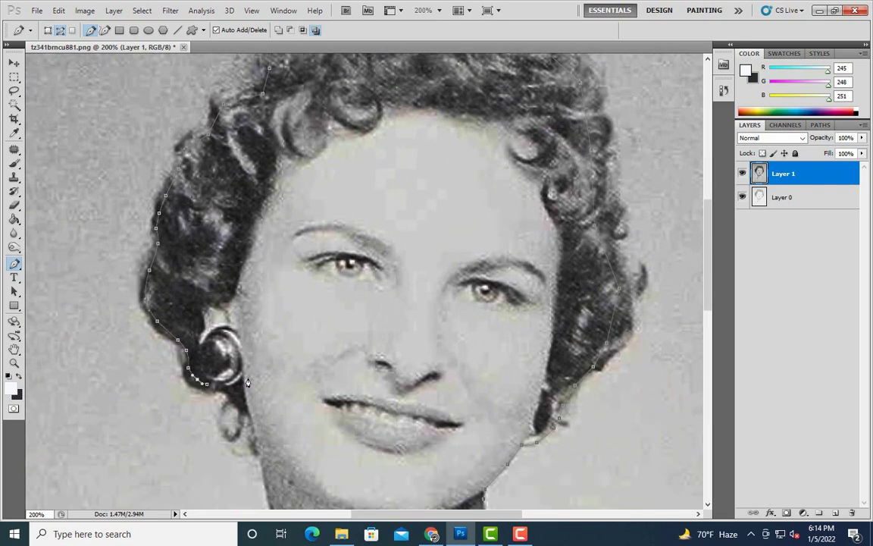
scroll(247, 381, "down", 1)
scroll(240, 380, "down", 3)
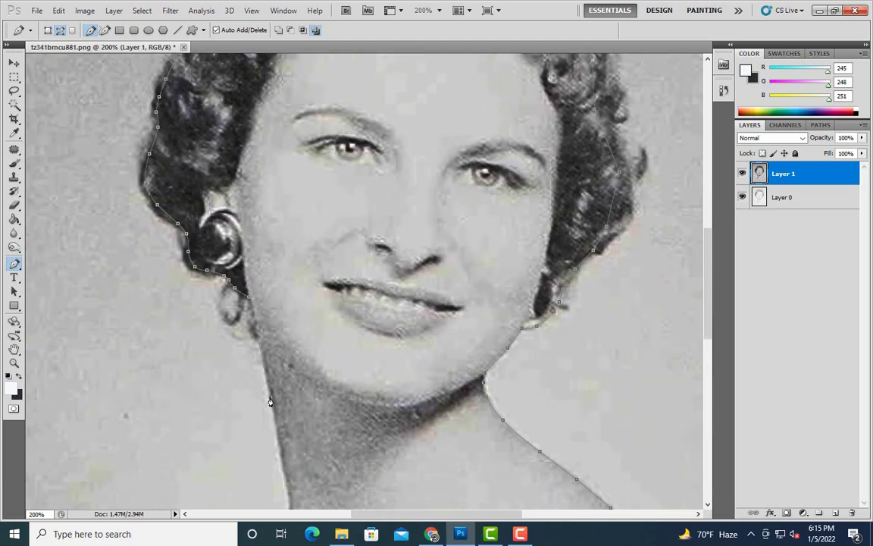
left_click(231, 307)
scroll(231, 307, "down", 3)
left_click(273, 333)
scroll(253, 300, "down", 2)
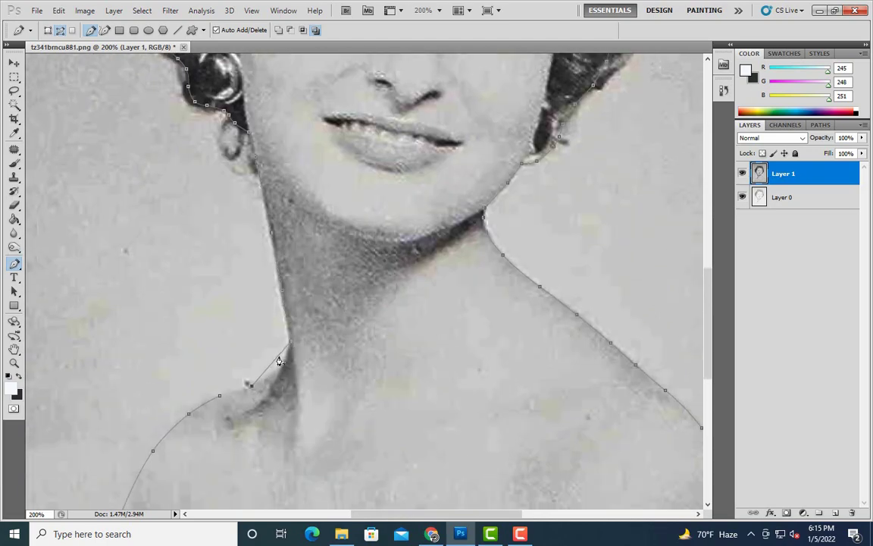
Close the silhouette path, make an unfeathered selection, and copy the figure to a new layer
right_click(205, 402)
left_click(235, 447)
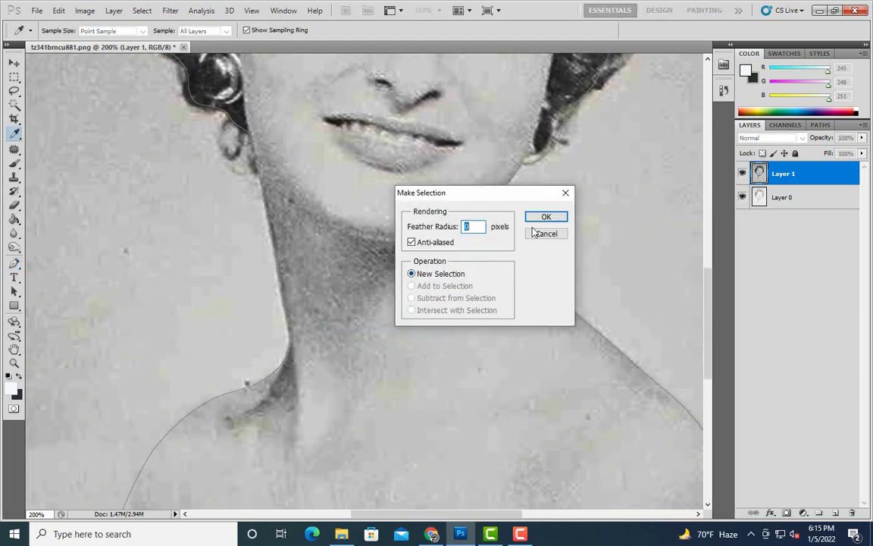
key("Return")
key("ctrl+j")
key("ctrl+0")
key("z")
Duplicate Layer 1 and apply Selective Color with the Blacks black amount at 100%
key("alt+bracketleft")
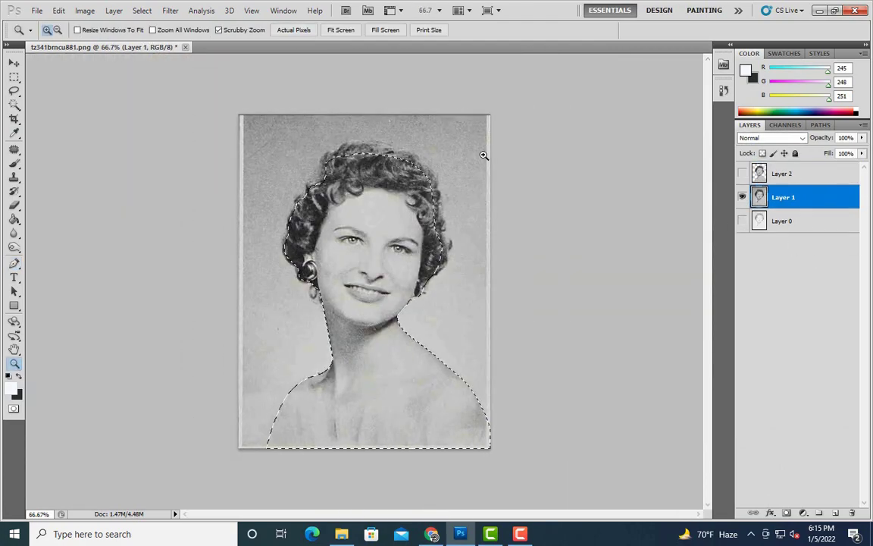
left_click(483, 152)
key("ctrl+j")
key("i")
left_click(84, 10)
key("alt+9")
key("Tab")
key("Tab")
key("Tab")
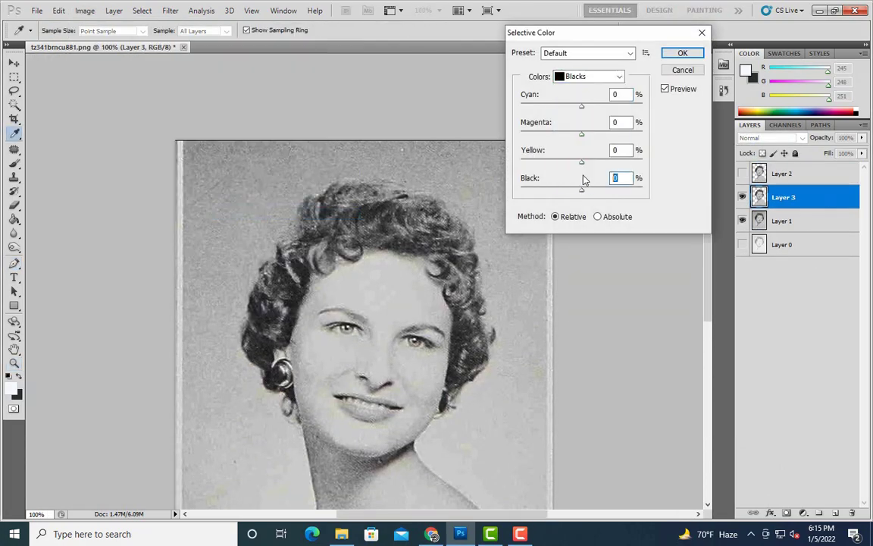
key("shift+Up")
key("shift+Up")
key("Up")
key("Up")
key("Up")
type("100")
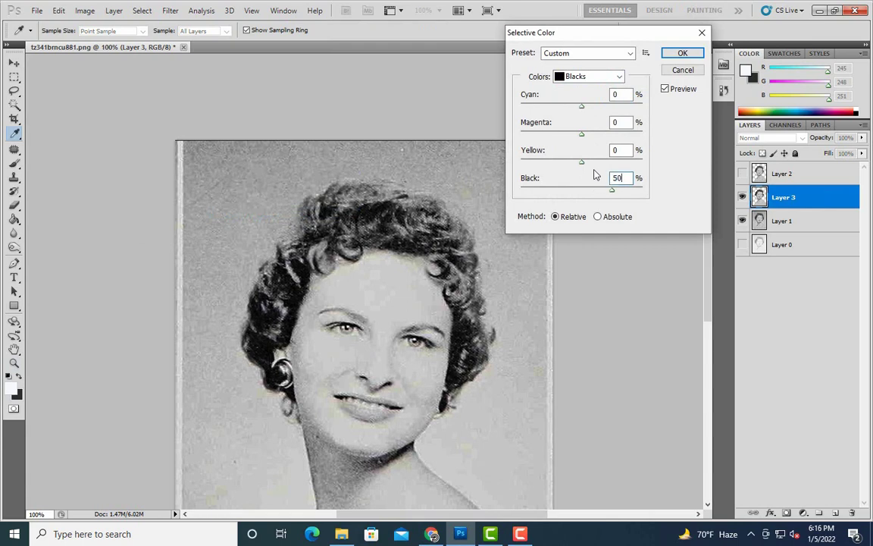
key("Return")
Duplicate Layer 1 again, apply Selective Color with Blacks at 50%, and open Refine Edge
key("z")
left_click(808, 222)
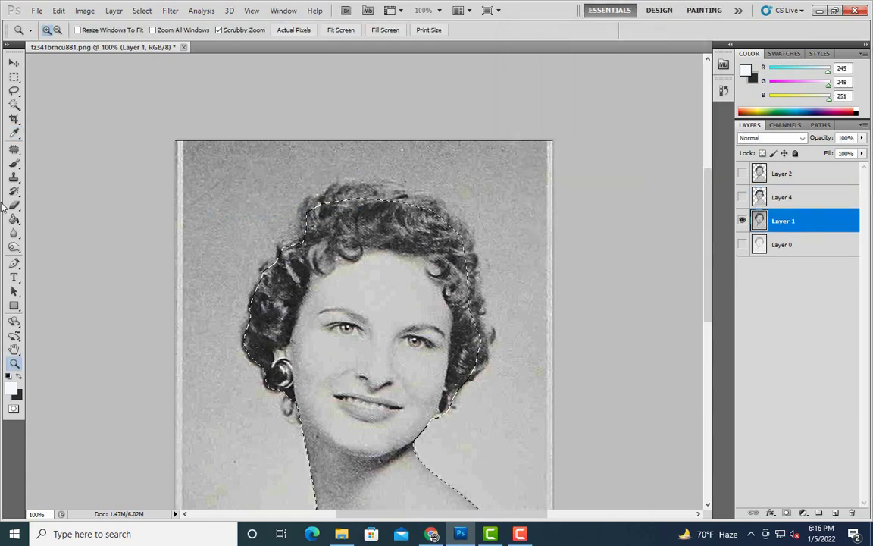
key("alt+bracketright")
scroll(363, 137, "down", 1)
key("alt+bracketleft")
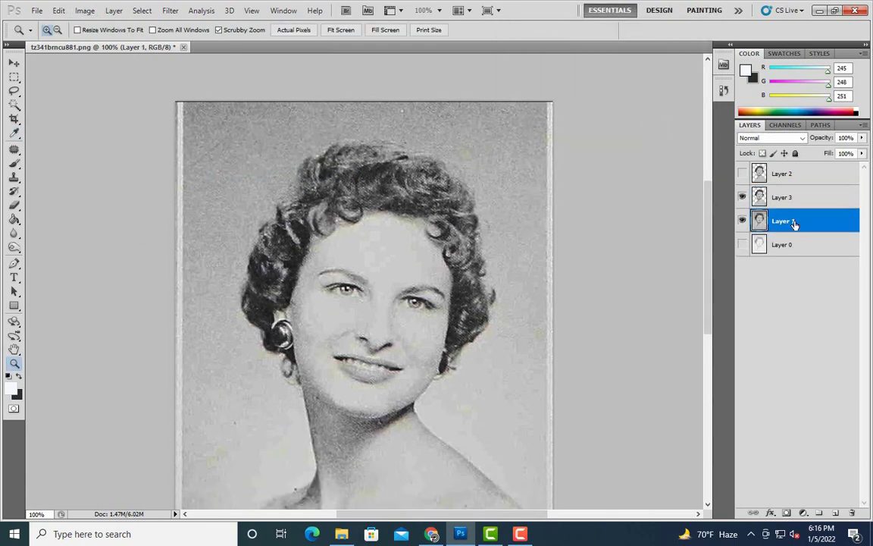
key("ctrl+j")
left_click(84, 10)
left_click(253, 212)
type("50")
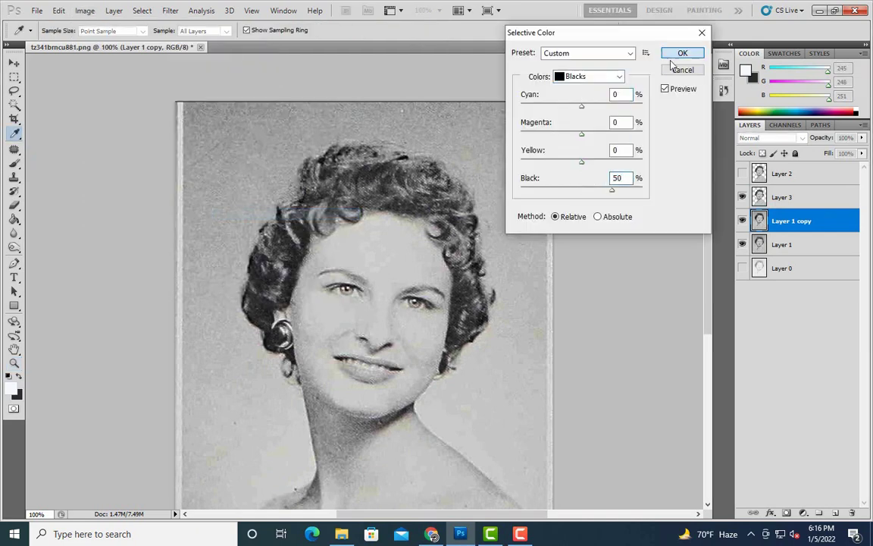
left_click(682, 53)
key("w")
key("ctrl+alt+r")
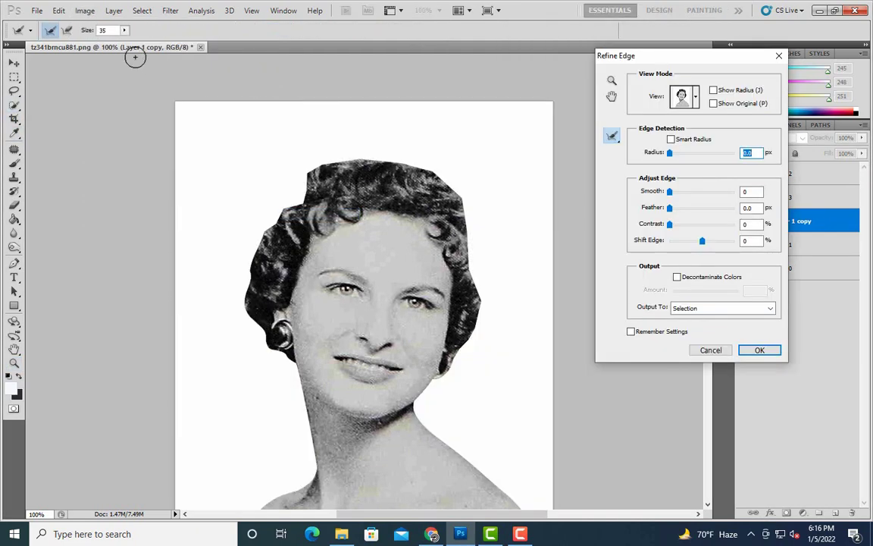
Refine the hair-edge radius, fill a new Layer 5 white, and merge the Layer 3–4 stack
mouse_move(454, 326)
left_mouse_down()
mouse_move(364, 144)
mouse_move(250, 290)
left_mouse_up()
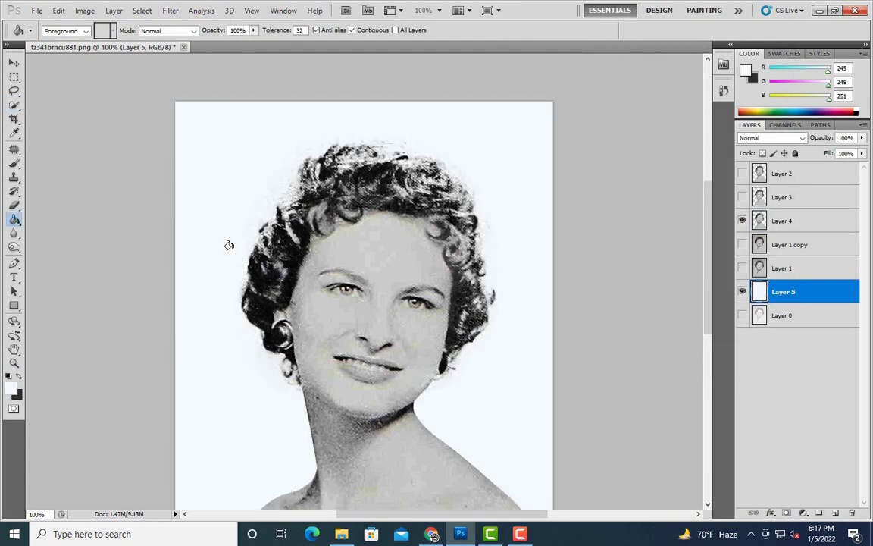
key("ctrl+j")
key("ctrl+j")
key("ctrl+j")
key("ctrl+j")
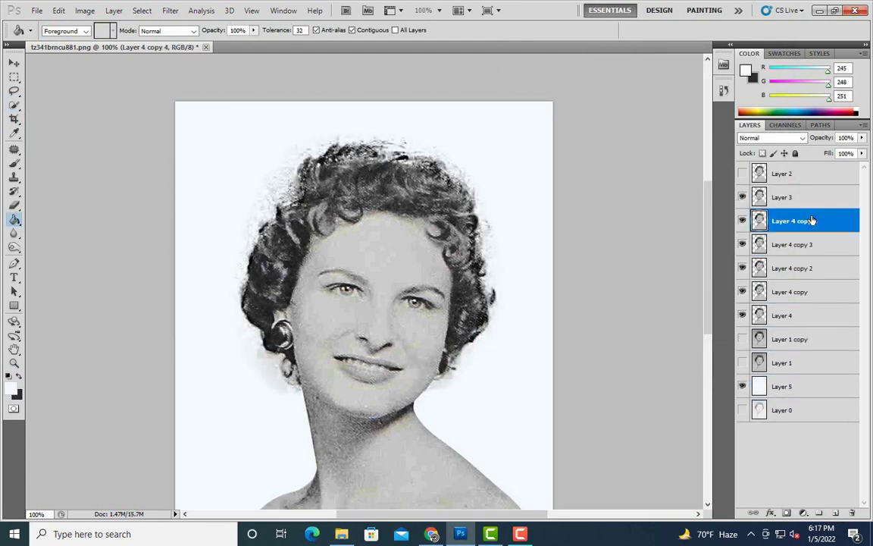
left_click(782, 197, "shift")
left_click(781, 316, "shift")
right_click(781, 315)
left_click(765, 293)
Inspect the hair and shoulder, restore the figure selection, and add a blank Layer 6
key("z")
left_click(444, 129)
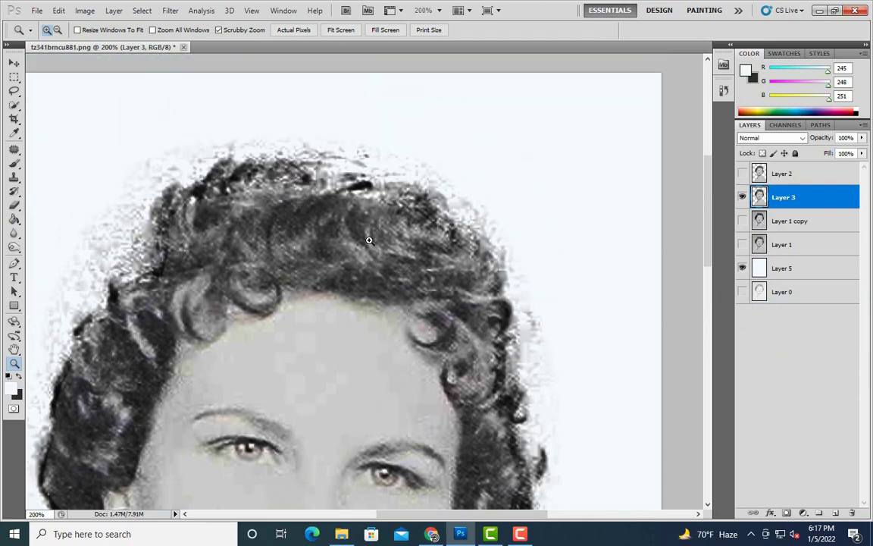
key("ctrl+0")
key("ctrl+plus")
key("m")
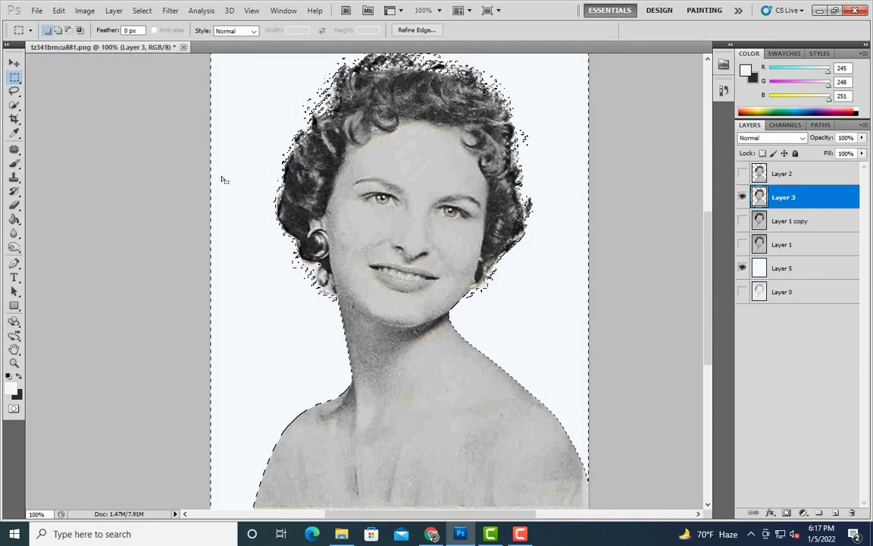
key("ctrl+d")
key("ctrl+minus")
key("ctrl+minus")
key("z")
key("ctrl+plus")
key("ctrl+plus")
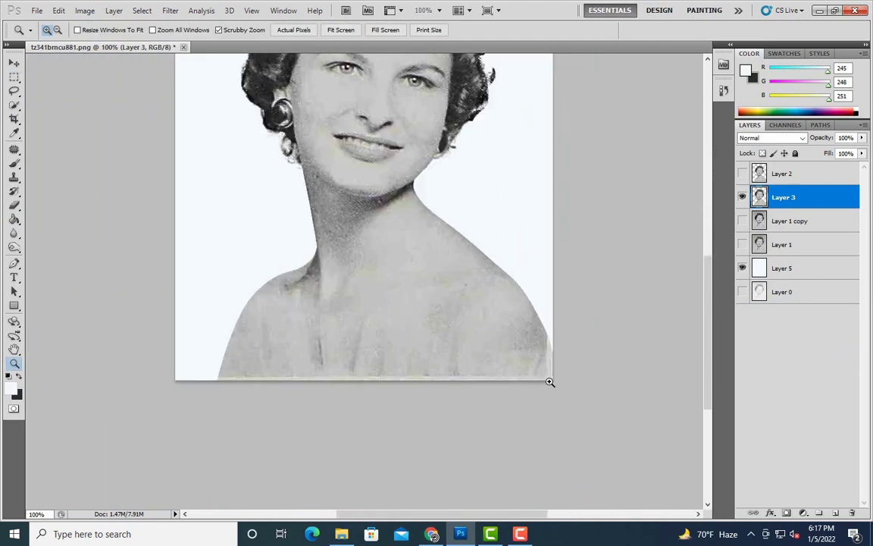
left_click(549, 382)
key("ctrl+shift+d")
key("ctrl+shift+alt+n")
Ready a smaller Clone Stamp brush and view the whole portrait
key("s")
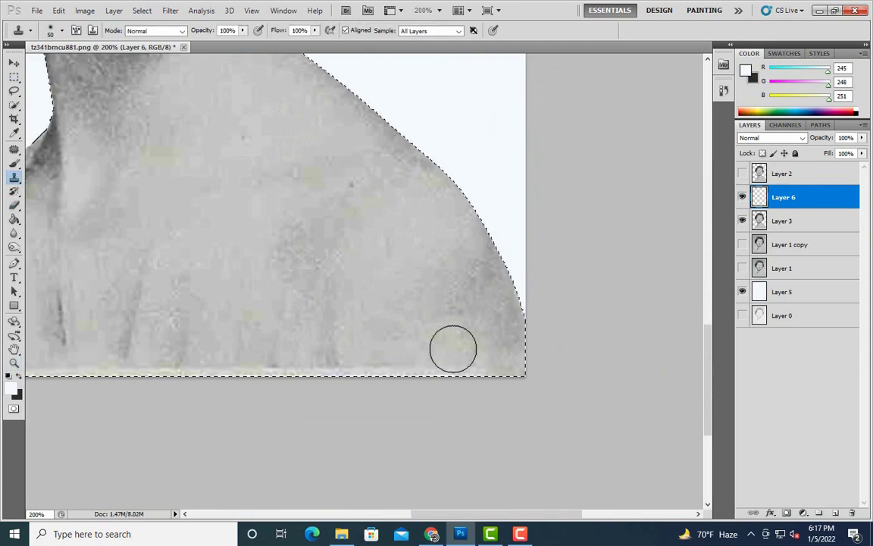
scroll(452, 347, "down", 1)
scroll(356, 311, "down", 2)
key("bracketleft")
key("bracketleft")
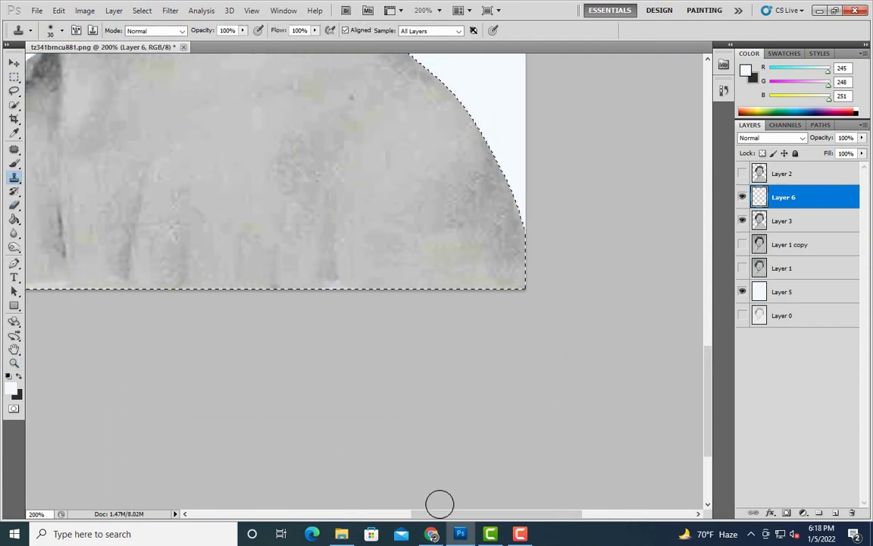
scroll(448, 298, "left", 5)
scroll(448, 297, "up", 3)
scroll(169, 325, "down", 2)
key("ctrl+minus")
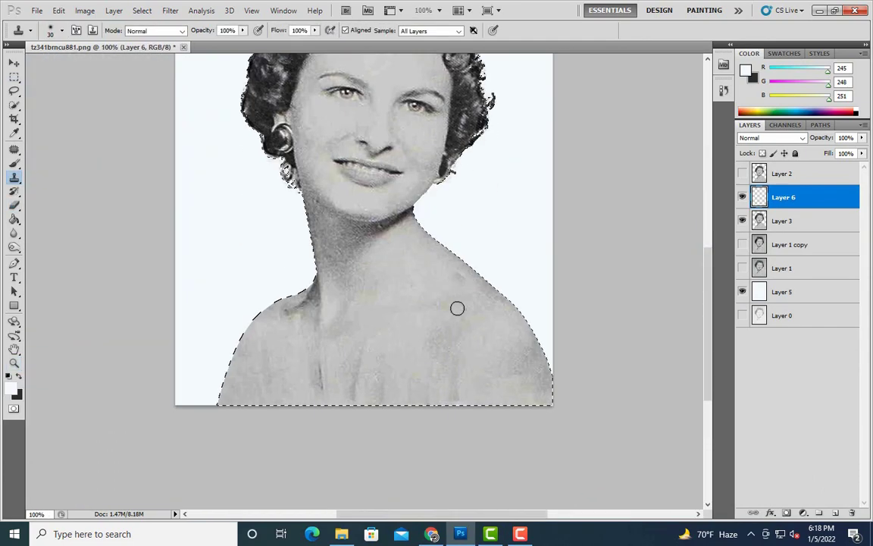
scroll(218, 354, "up", 3)
Clear the shoulder selection and merge Layer 3 into Layer 6
key("ctrl+d")
scroll(509, 266, "down", 5)
key("m")
scroll(530, 250, "up", 3)
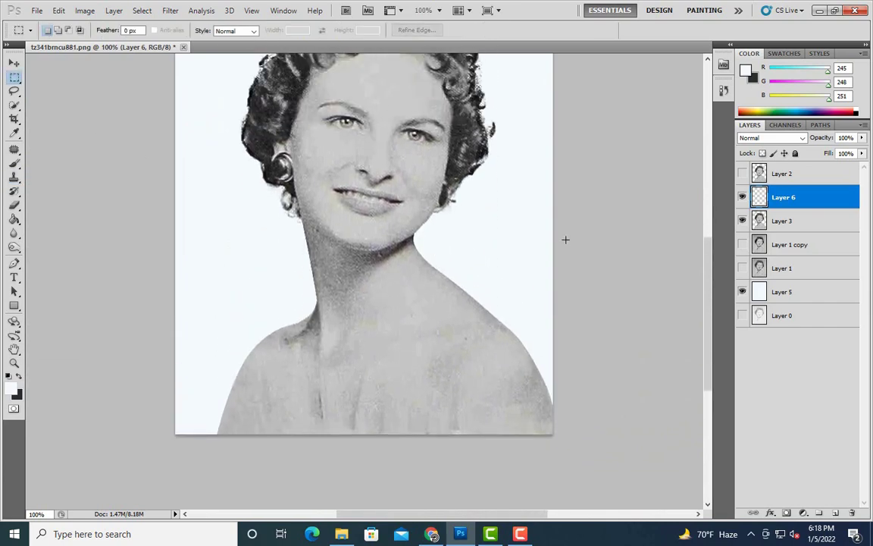
scroll(565, 239, "up", 1)
left_click(784, 220, "shift")
key("ctrl+e")
Remove the chest blemish with the Patch and Clone Stamp tools
scroll(450, 369, "down", 3)
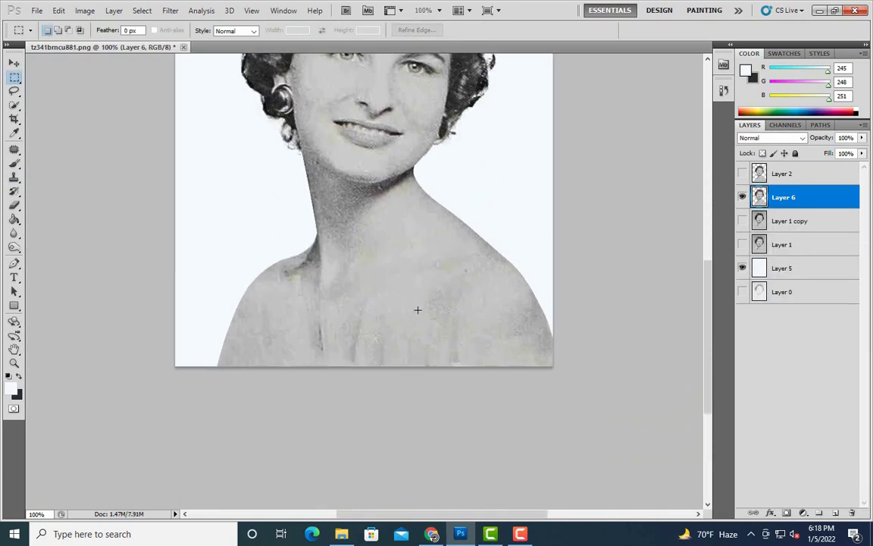
scroll(423, 361, "down", 1)
key("j")
left_click_drag(307, 299, 334, 307)
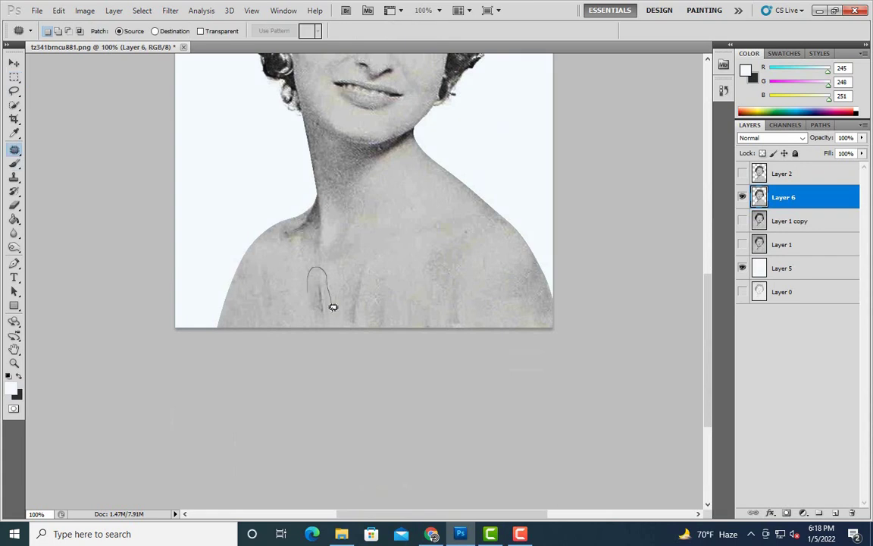
key("s")
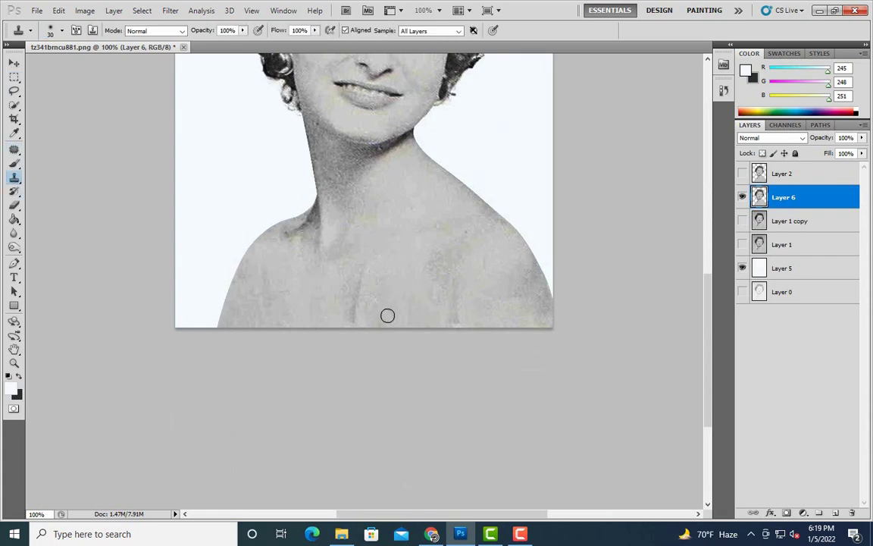
left_click(14, 149)
scroll(318, 265, "up", 2)
Duplicate the merged portrait and apply Shadows/Highlights and Hue/Saturation to the copy
key("ctrl+j")
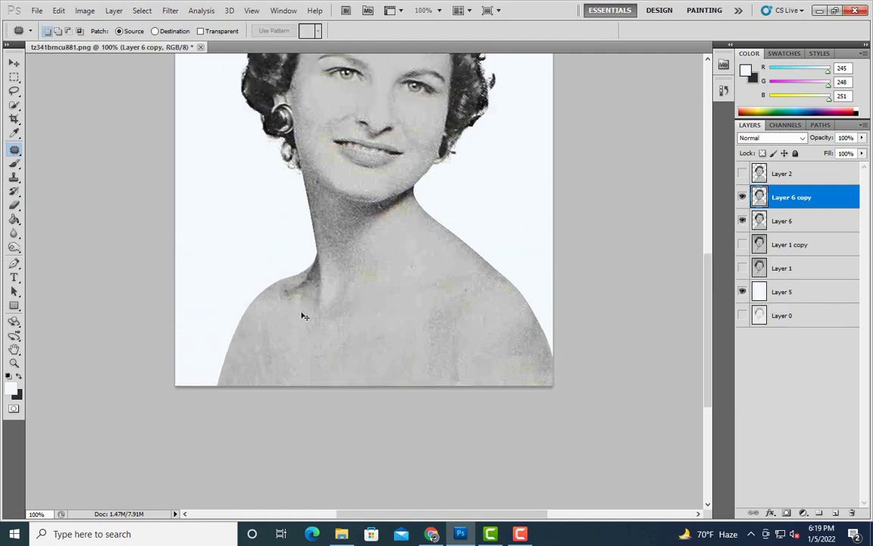
left_click(84, 10)
left_click(279, 230)
key("Return")
left_click(84, 10)
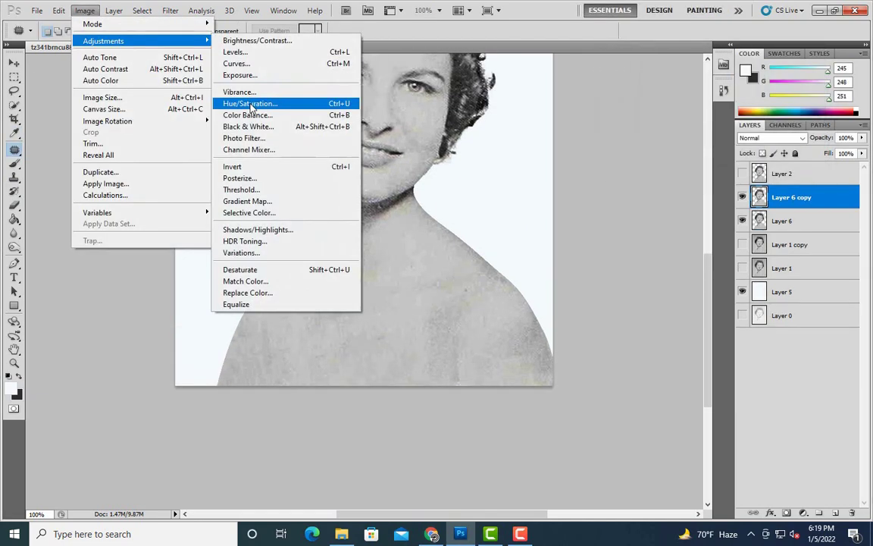
left_click(250, 103)
key("Return")
scroll(502, 186, "up", 4)
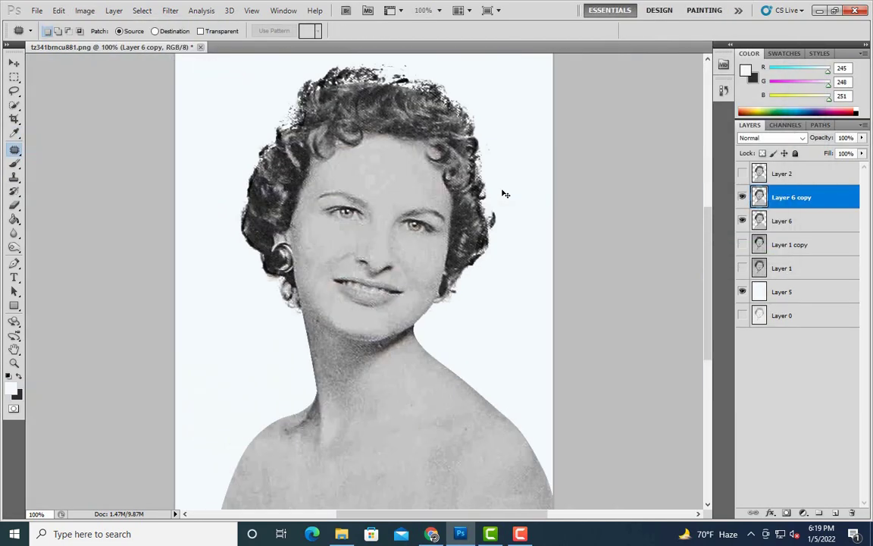
Duplicate the adjusted layer, apply High Pass, and blend it as Soft Light
key("ctrl+j")
key("ctrl+j")
left_click(170, 11)
left_click(319, 259)
key("Return")
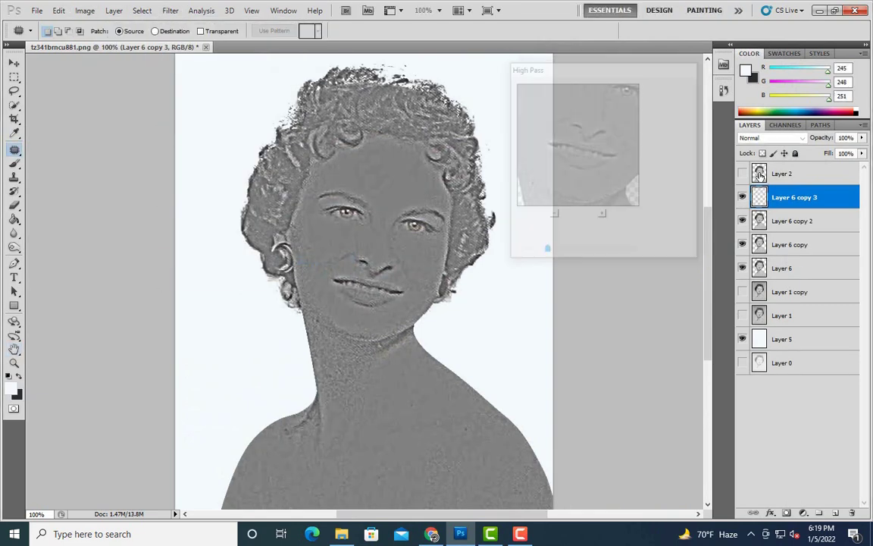
left_click(771, 138)
left_click(694, 250)
Show Layer 6 copy 3, duplicate it, and merge copies 2 to 4 into one layer
left_click(742, 197)
key("ctrl+j")
left_click(792, 244, "shift")
right_click(796, 235)
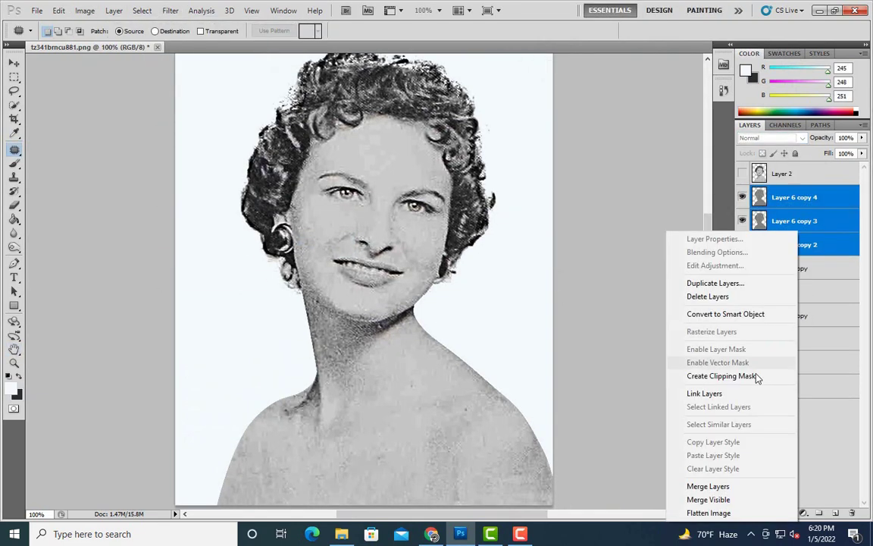
left_click(711, 499)
Duplicate the merged layer as Layer 6 copy 5 and set the Mixer Brush wetness to 24%
key("ctrl+j")
key("ctrl+plus")
key("b")
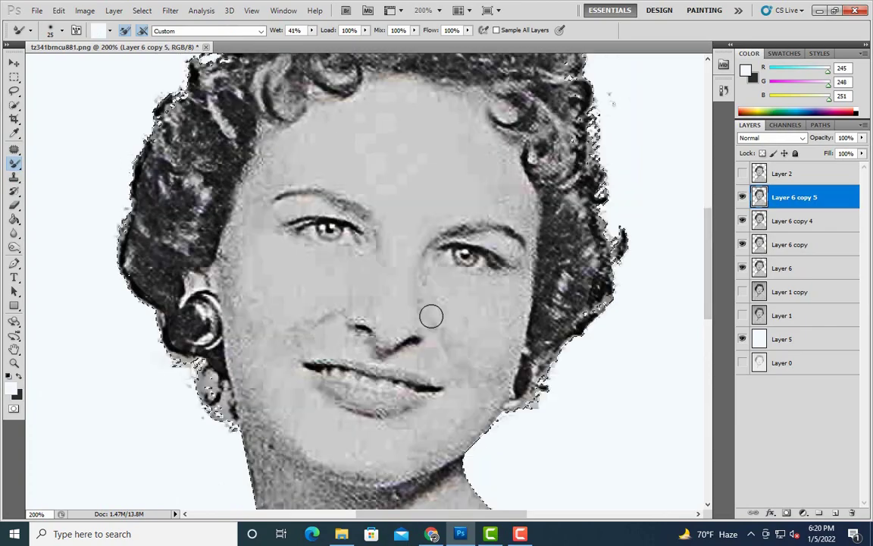
scroll(430, 314, "up", 3)
key("2")
key("4")
Blend the skin around the eyes with the Mixer Brush, resizing the brush as needed
key("bracketleft")
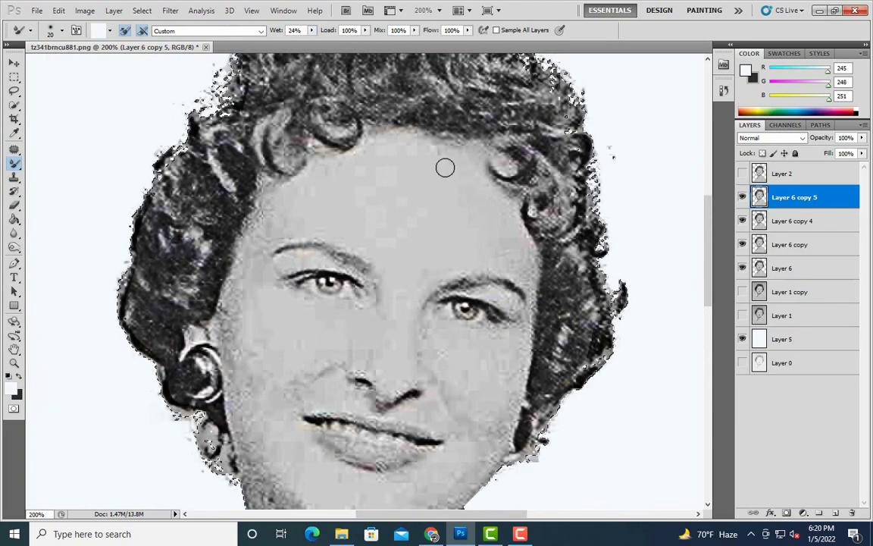
key("bracketleft")
key("bracketright")
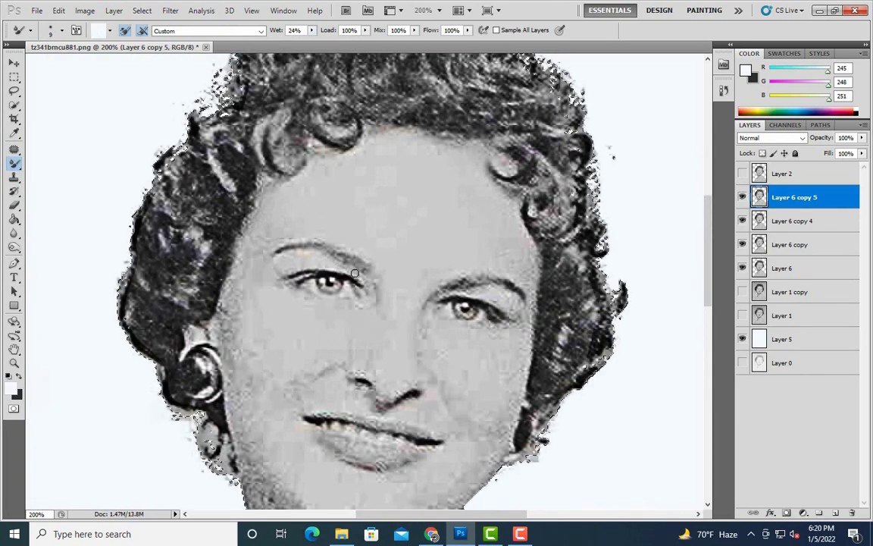
key("bracketright")
scroll(354, 281, "down", 2)
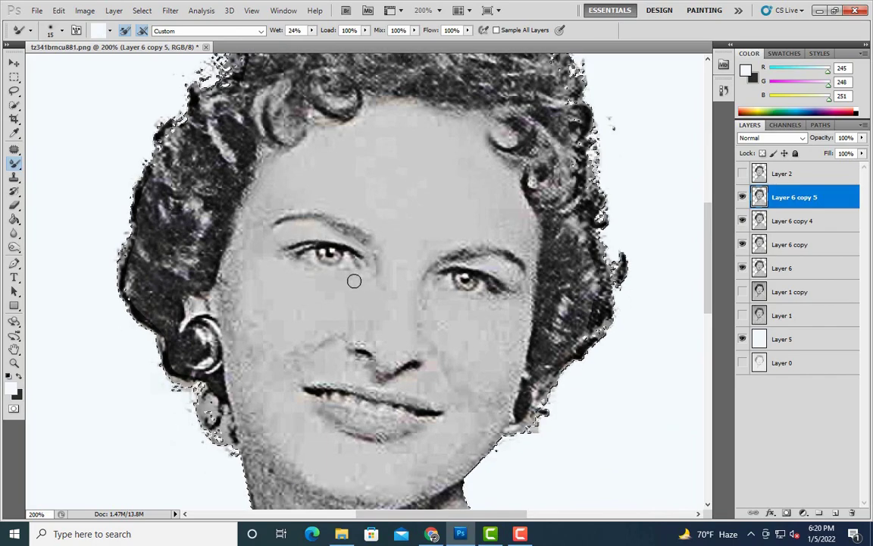
key("bracketleft")
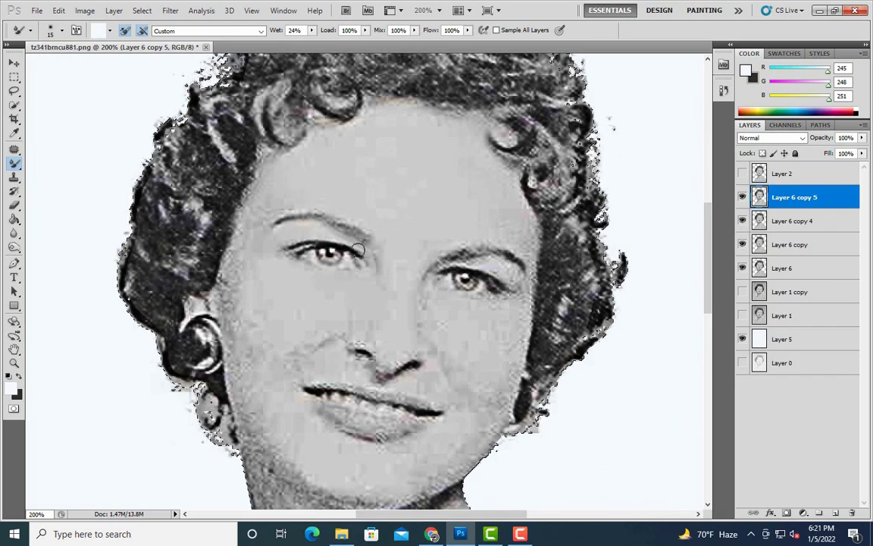
key("bracketright")
key("bracketright")
scroll(275, 202, "down", 2)
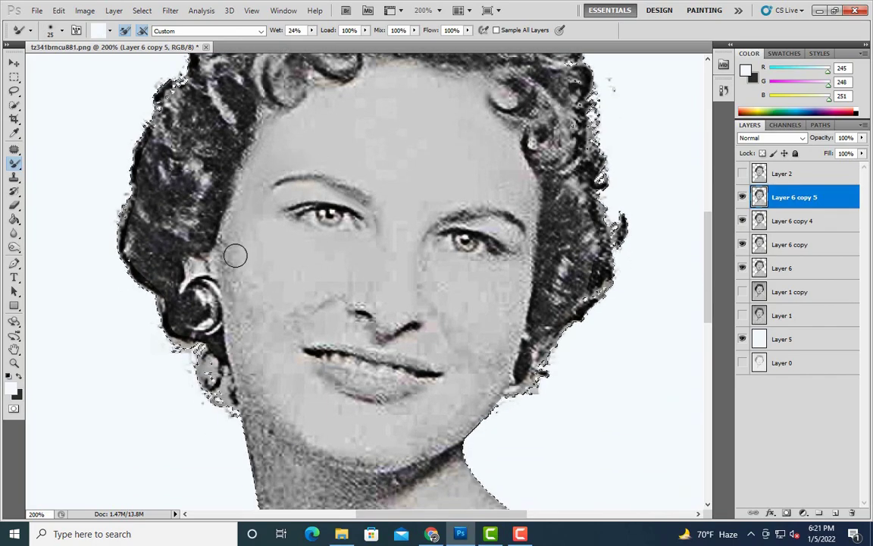
scroll(449, 235, "up", 4)
scroll(417, 190, "down", 1)
Smooth fine skin detail around the nose with a smaller Mixer Brush
key("bracketleft")
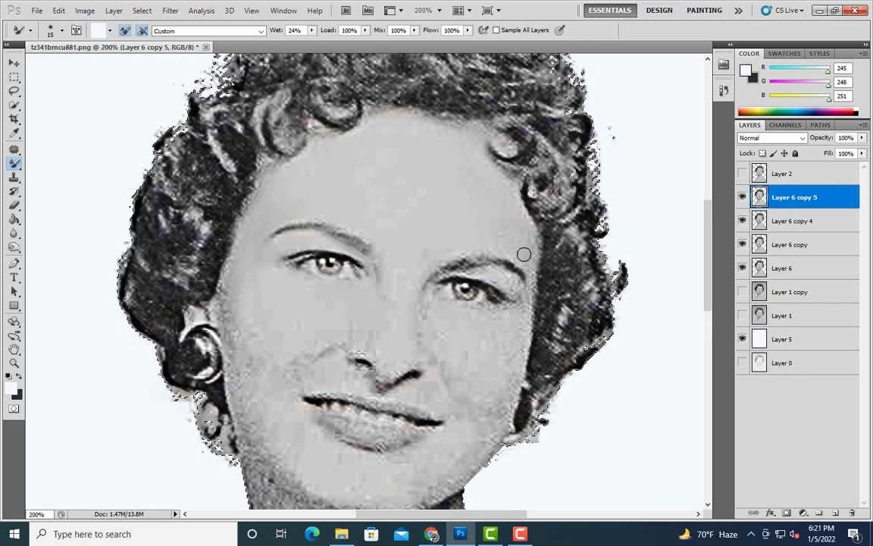
scroll(470, 258, "down", 3)
key("bracketleft")
key("bracketleft")
key("bracketleft")
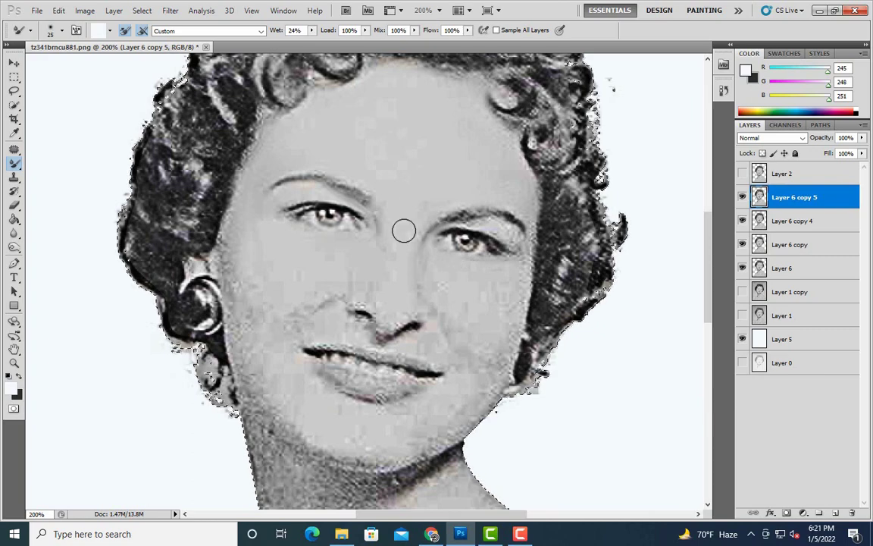
scroll(404, 230, "down", 1)
key("bracketleft")
key("bracketleft")
key("bracketright")
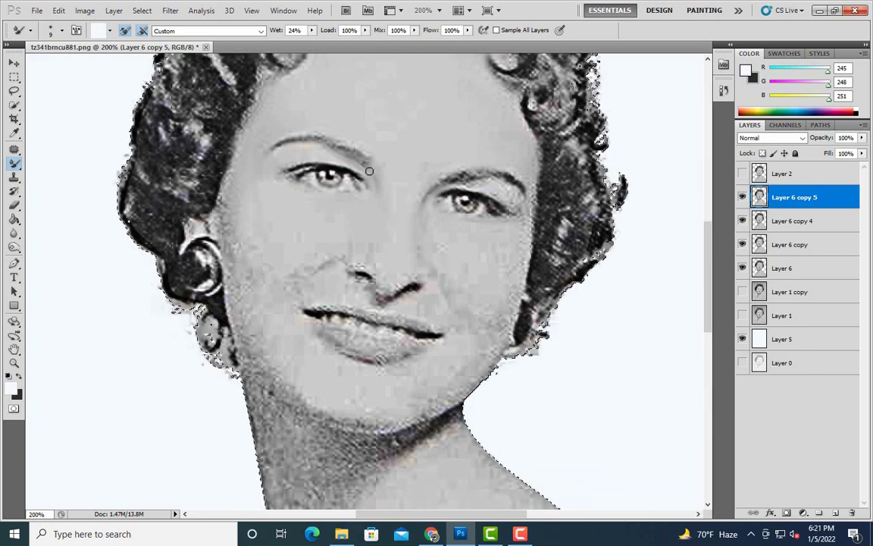
scroll(285, 158, "down", 1)
key("bracketright")
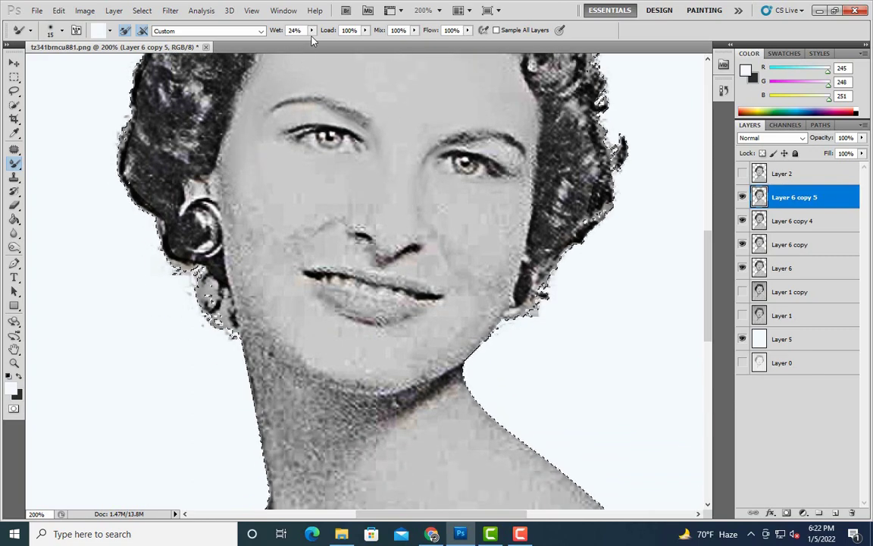
Raise the Mixer Brush wetness to 30% and blend the mouth and cheek skin
key("3")
scroll(244, 180, "down", 1)
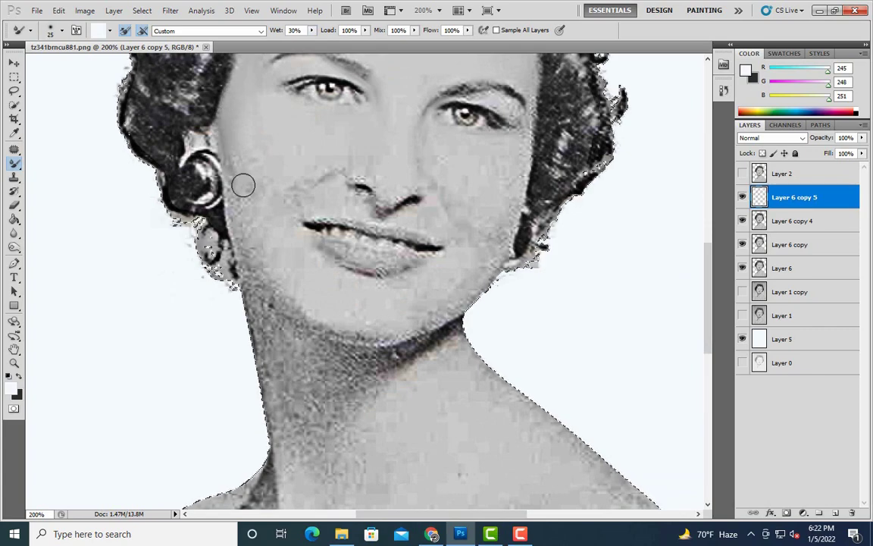
scroll(322, 186, "up", 1)
scroll(326, 170, "down", 1)
key("bracketleft")
key("bracketleft")
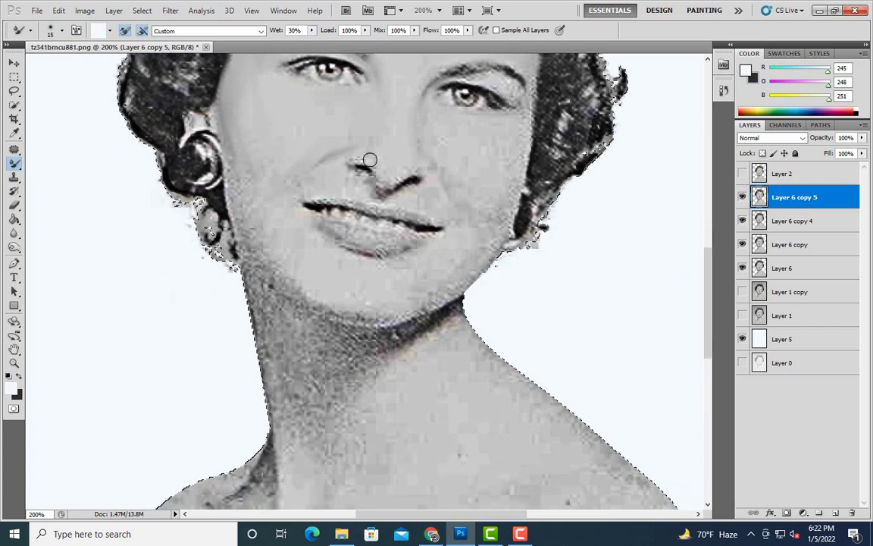
key("bracketright")
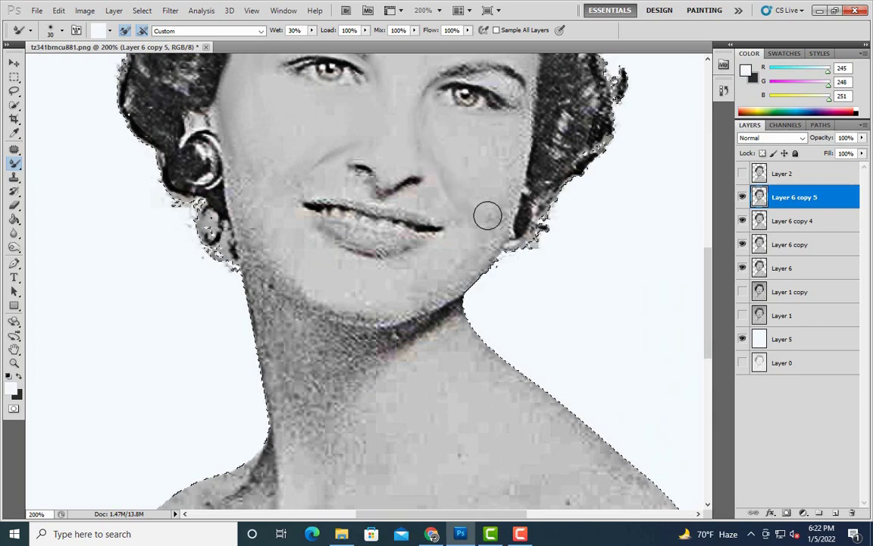
key("bracketleft")
key("bracketleft")
key("bracketleft")
key("bracketleft")
key("bracketleft")
key("bracketleft")
scroll(395, 206, "up", 1)
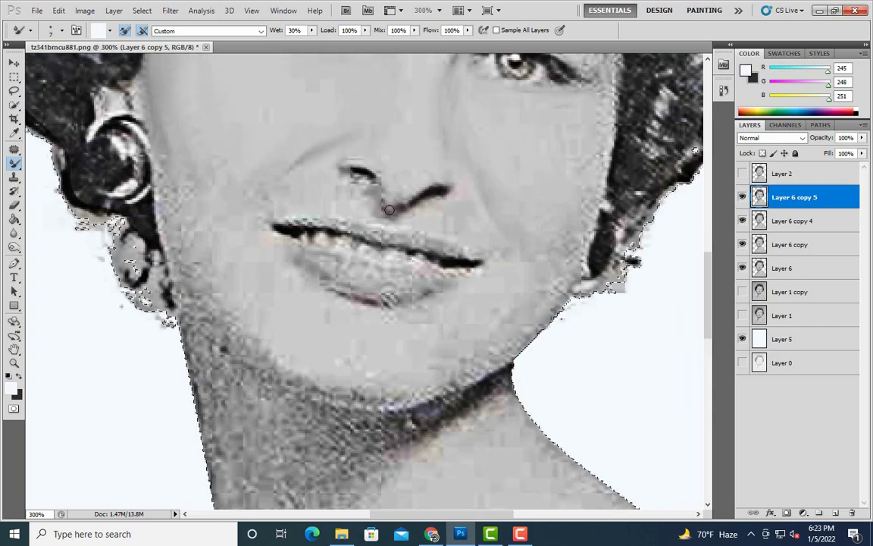
scroll(402, 206, "up", 1)
key("bracketright")
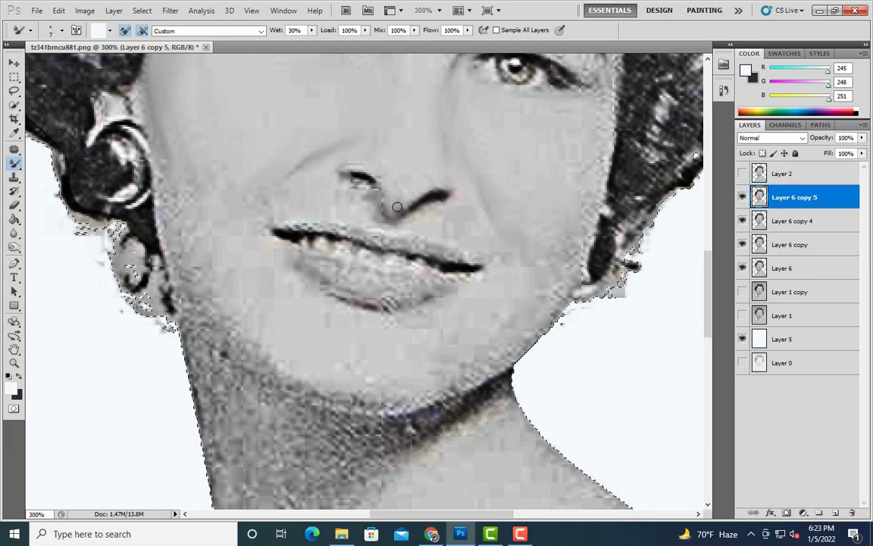
scroll(380, 224, "up", 1)
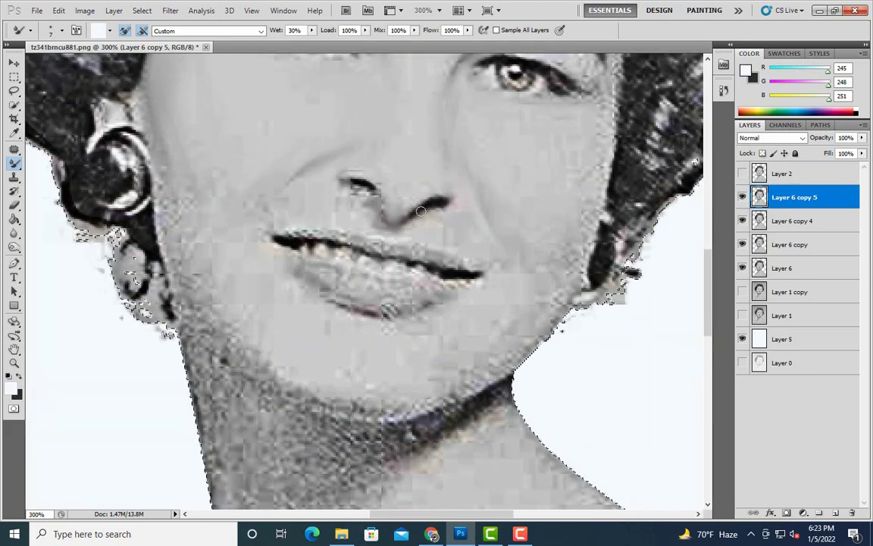
scroll(371, 220, "down", 1)
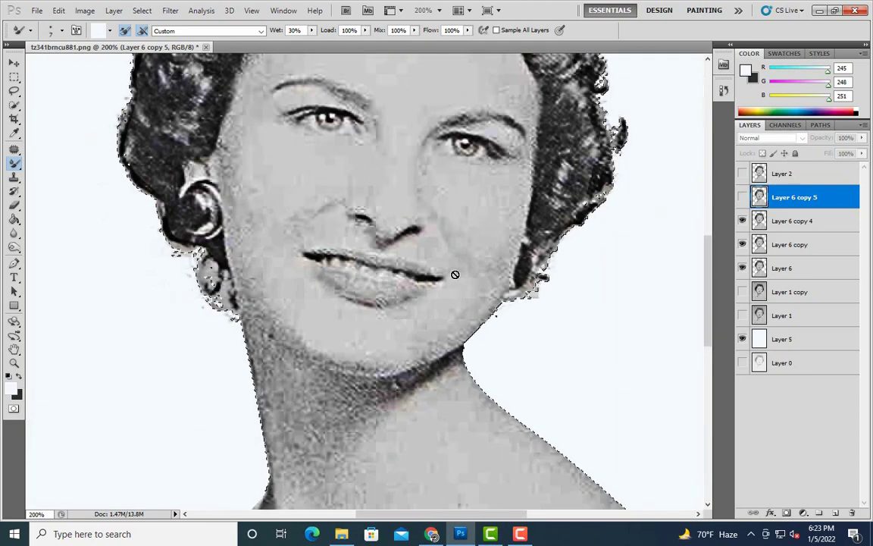
key("bracketleft")
scroll(390, 255, "up", 1)
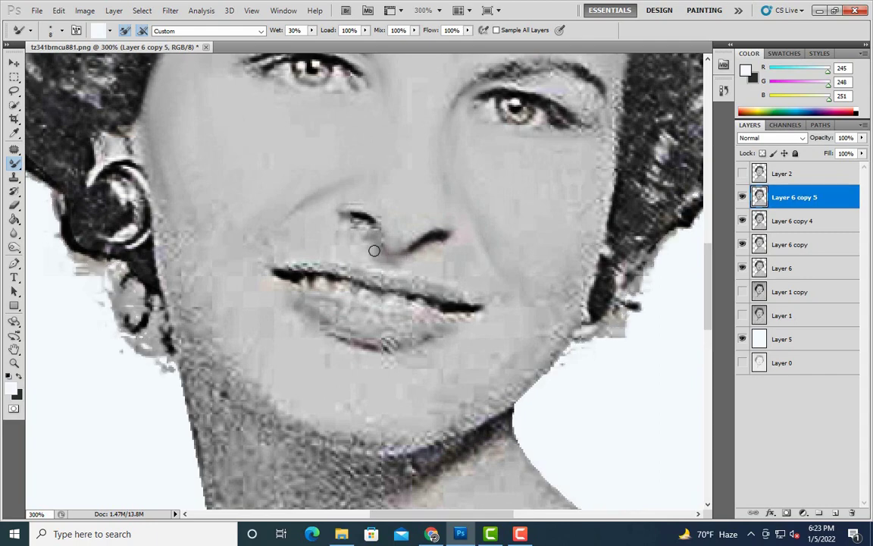
key("bracketright")
key("bracketright")
key("bracketright")
scroll(429, 269, "up", 2)
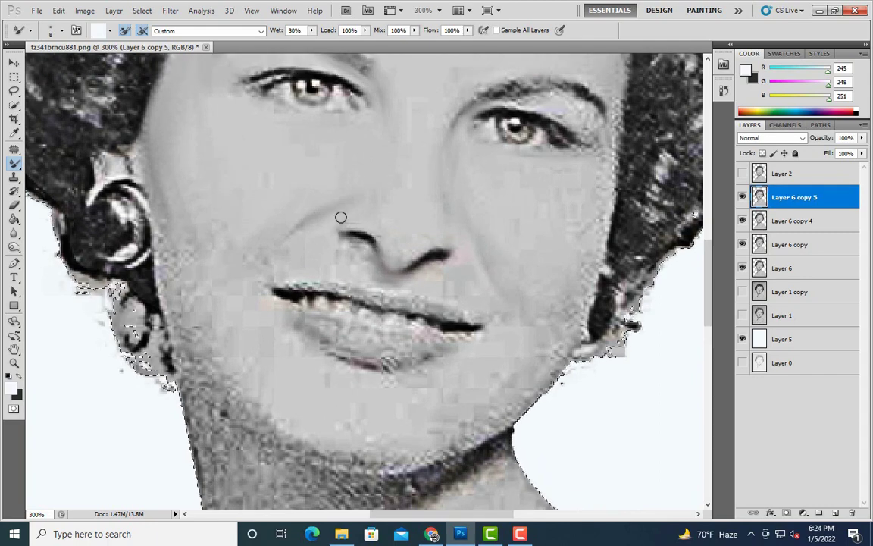
scroll(480, 266, "down", 2)
Add empty Layer 7 and set up a tiny black paint brush
key("ctrl+shift+alt+n")
key("b")
key("x")
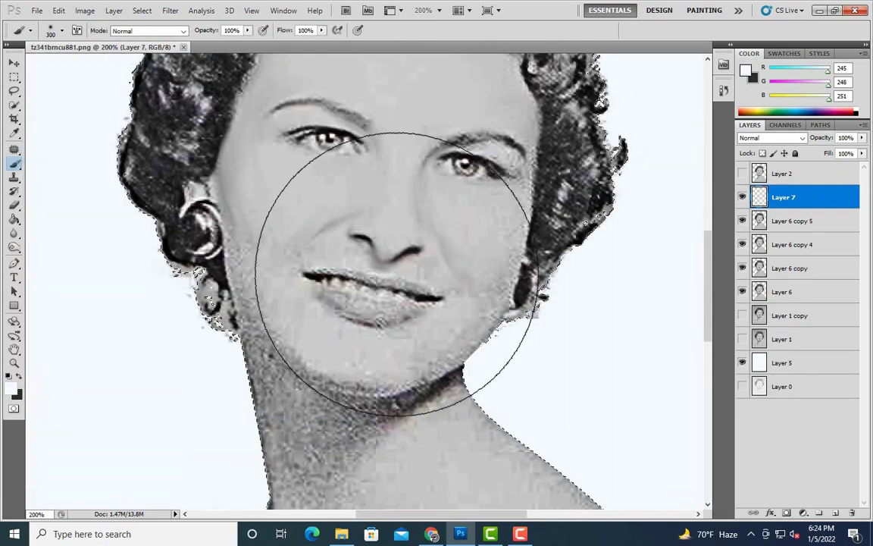
scroll(455, 261, "up", 1)
scroll(374, 254, "up", 1)
key("bracketleft")
key("bracketleft")
key("bracketleft")
left_click(11, 387)
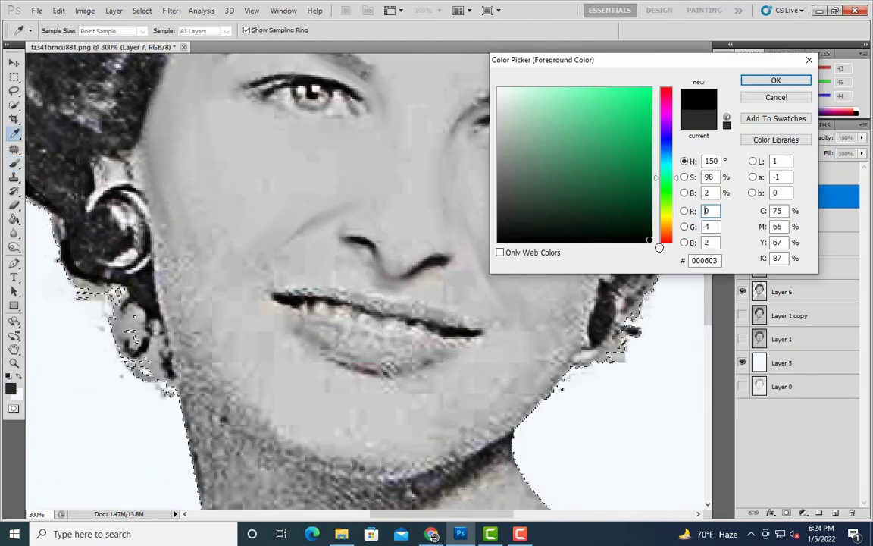
left_click(775, 78)
scroll(399, 306, "down", 1)
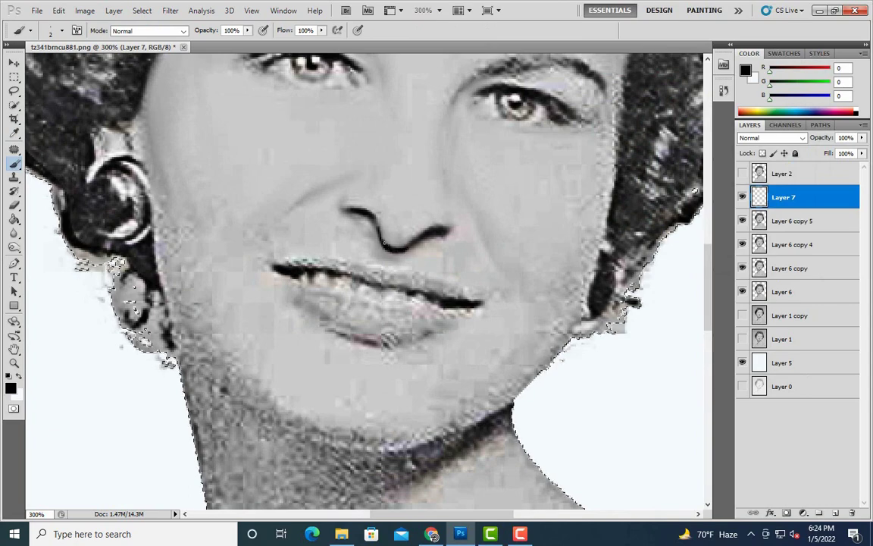
Load a selection around the woman's outline and set up a soft Eraser at 40%
key("ctrl+shift+d")
left_click(13, 205)
right_click(280, 194)
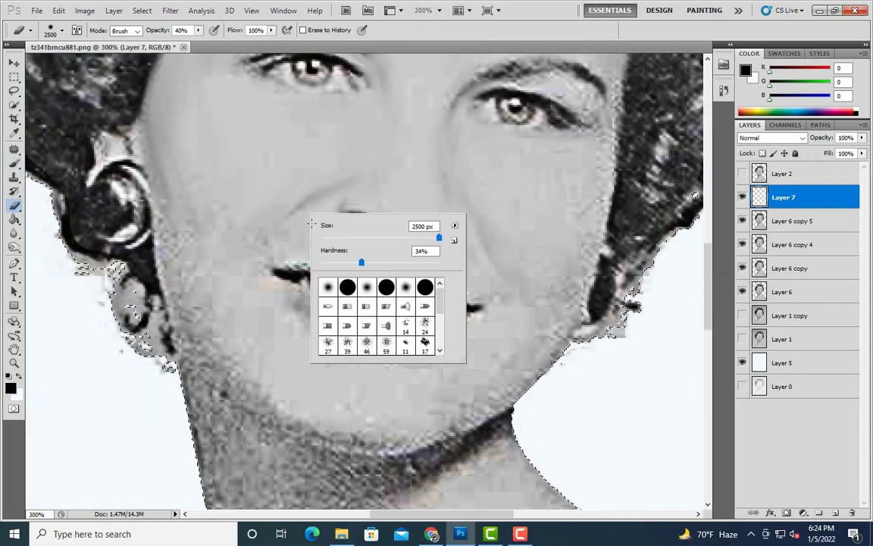
key("Escape")
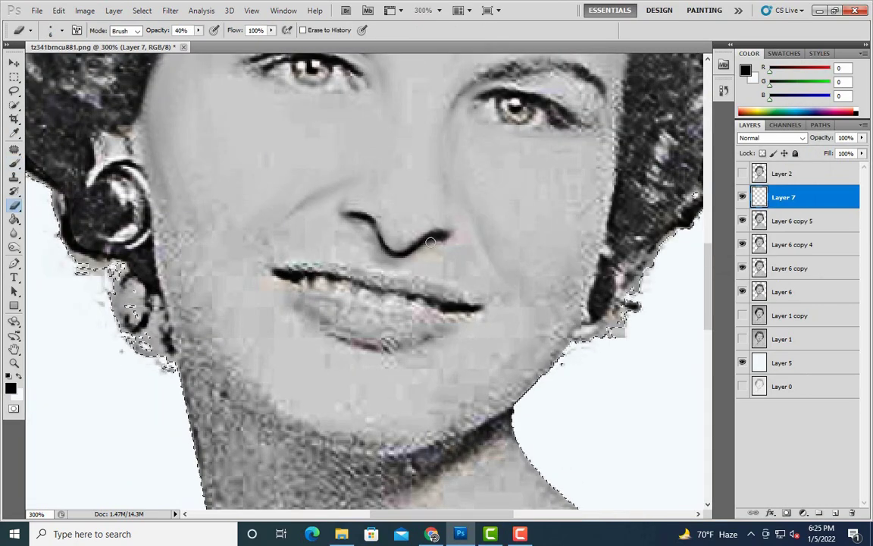
left_click(386, 258)
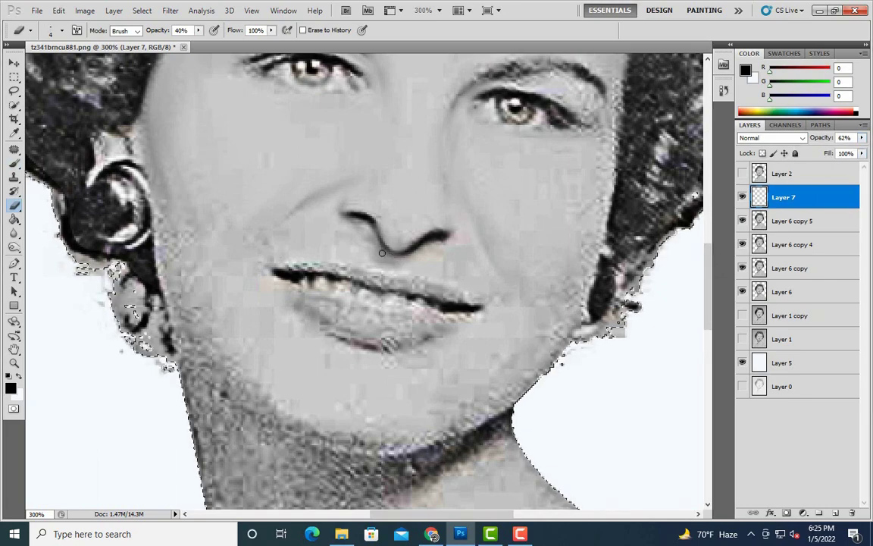
View the face at 200% and make a freehand Lasso selection around the figure
key("ctrl+0")
key("ctrl+plus")
key("ctrl+plus")
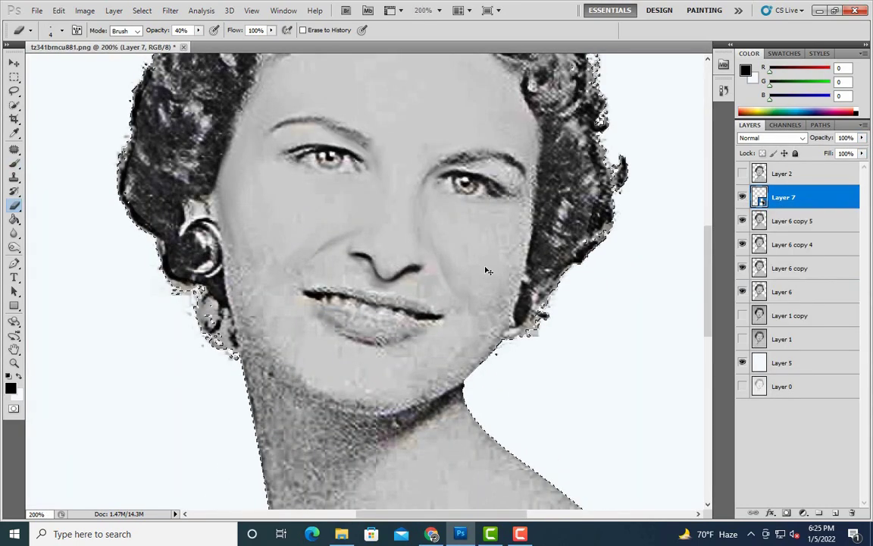
key("m")
key("ctrl+minus")
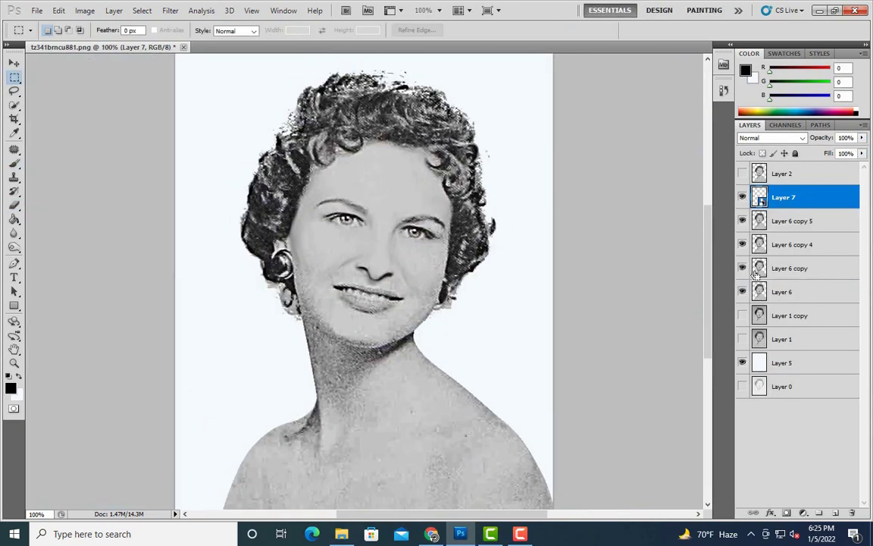
key("ctrl+plus")
key("l")
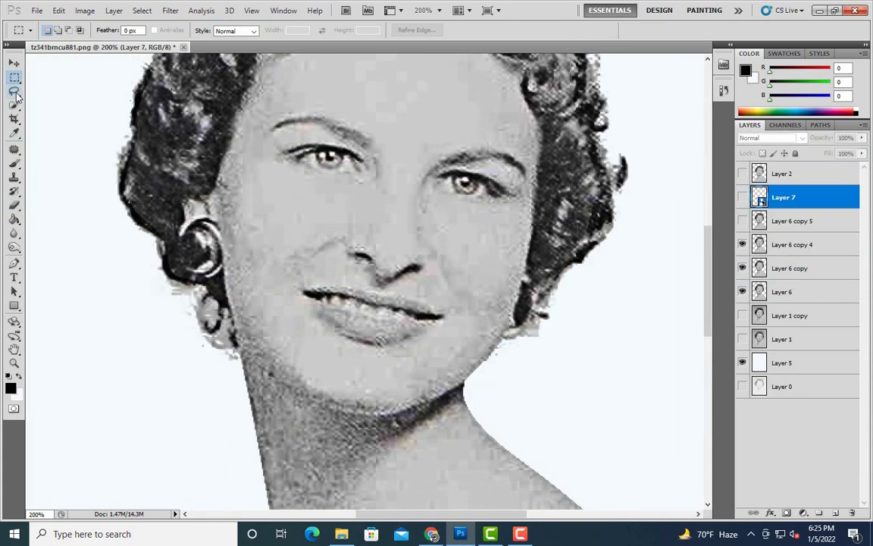
key("ctrl+j")
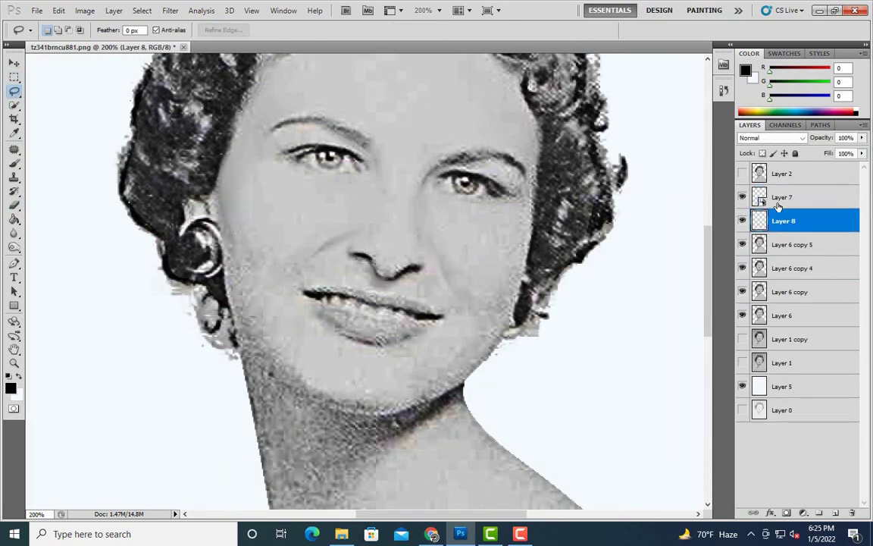
Move Layer 8 beneath Layer 7 and set the Mixer Brush to 44% wetness, size 8
left_click_drag(862, 137, 831, 152)
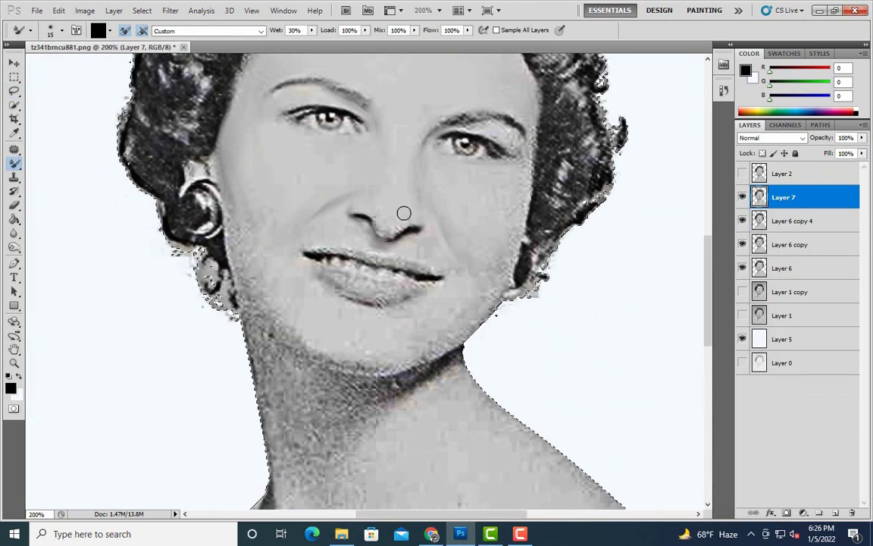
scroll(401, 216, "up", 1)
left_click_drag(310, 31, 321, 38)
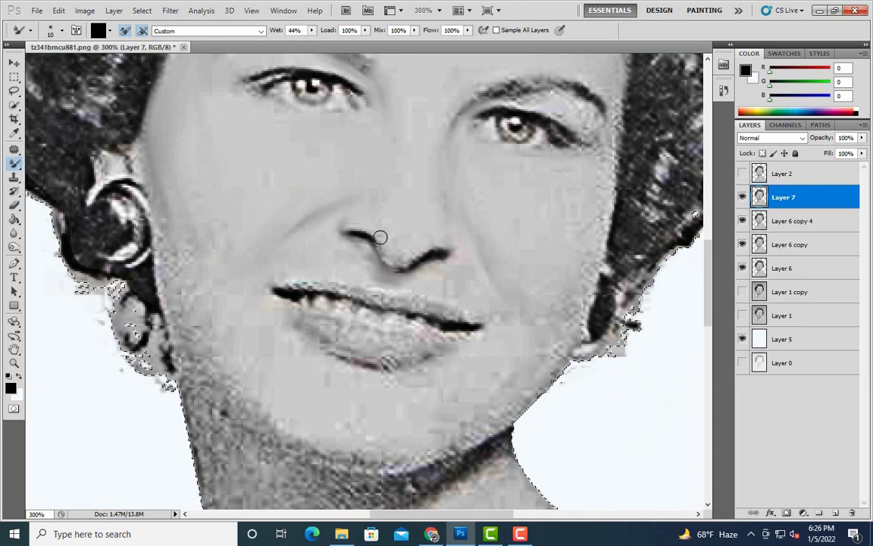
scroll(406, 250, "down", 1)
key("bracketleft")
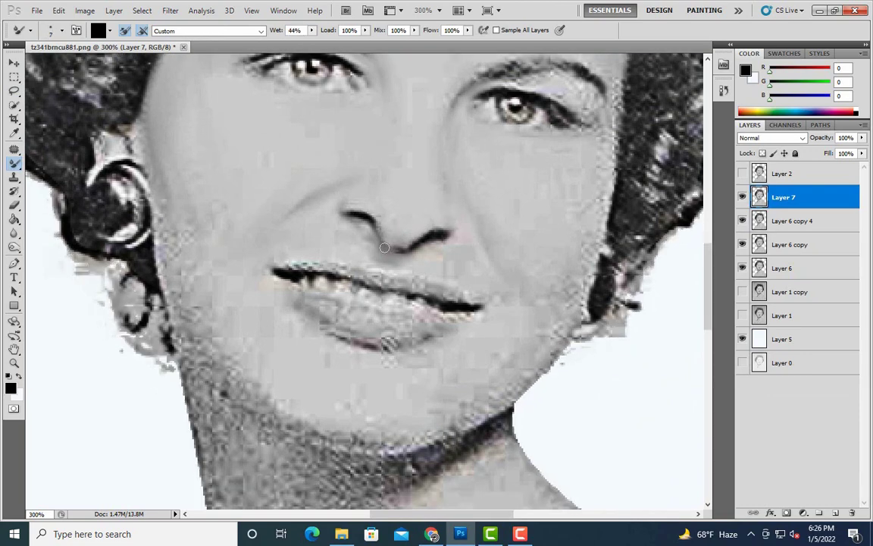
scroll(366, 240, "down", 1)
key("bracketleft")
key("bracketleft")
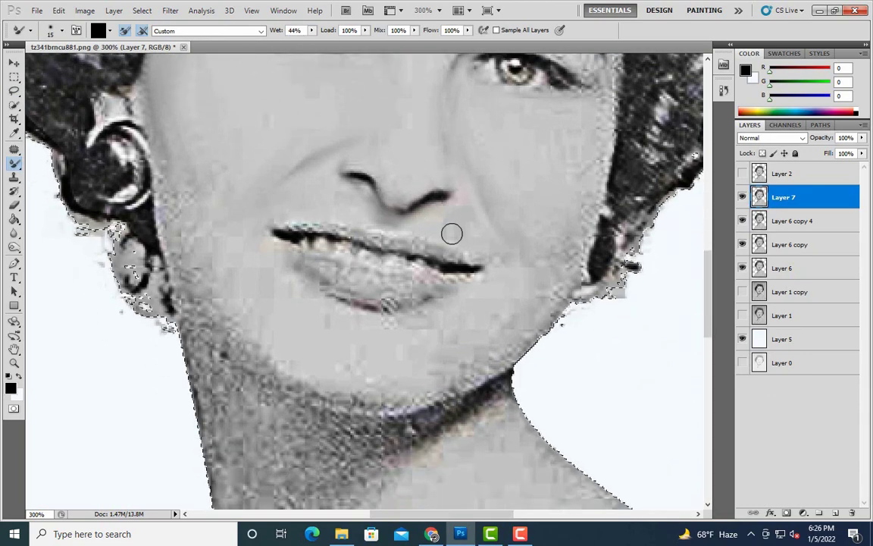
Zoom in on the mouth and chin, resizing the Mixer Brush from 10 up to 35
scroll(452, 231, "down", 1)
scroll(473, 215, "up", 1)
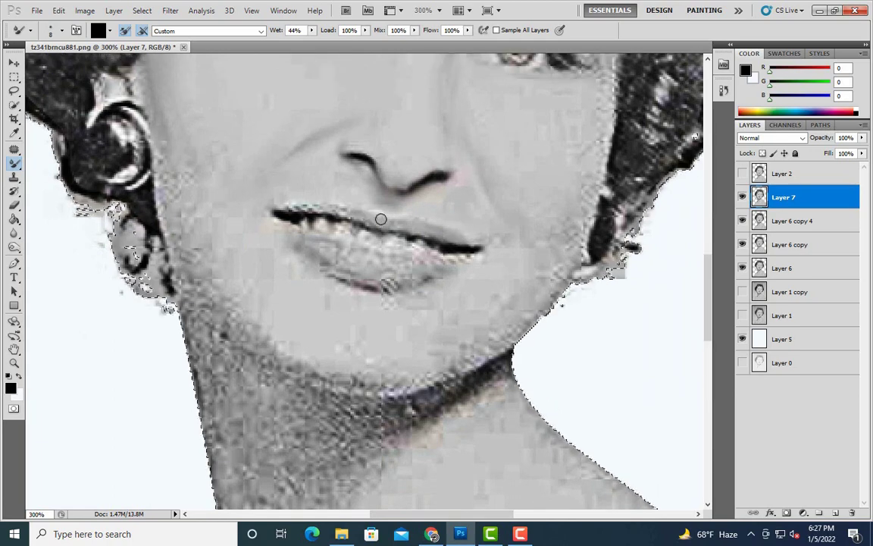
key("bracketright")
key("bracketright")
key("ctrl+minus")
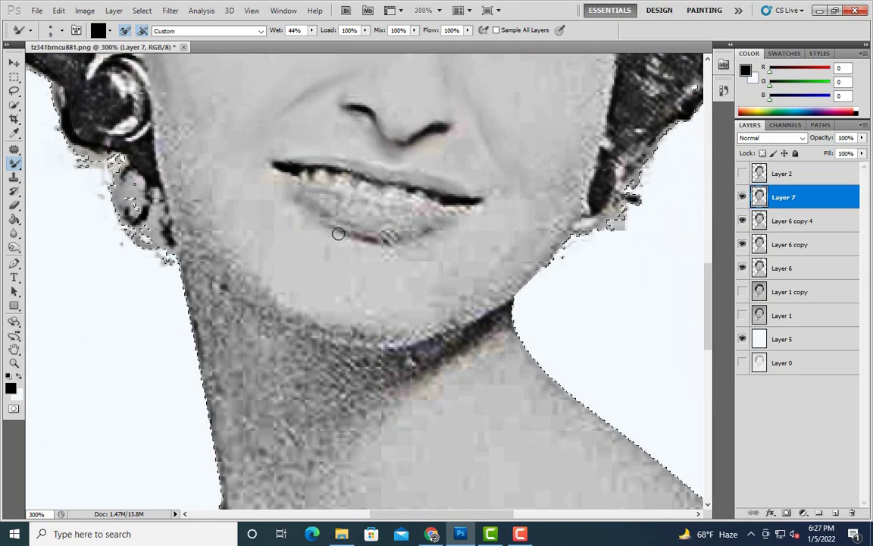
key("ctrl+minus")
key("ctrl+plus")
key("ctrl+plus")
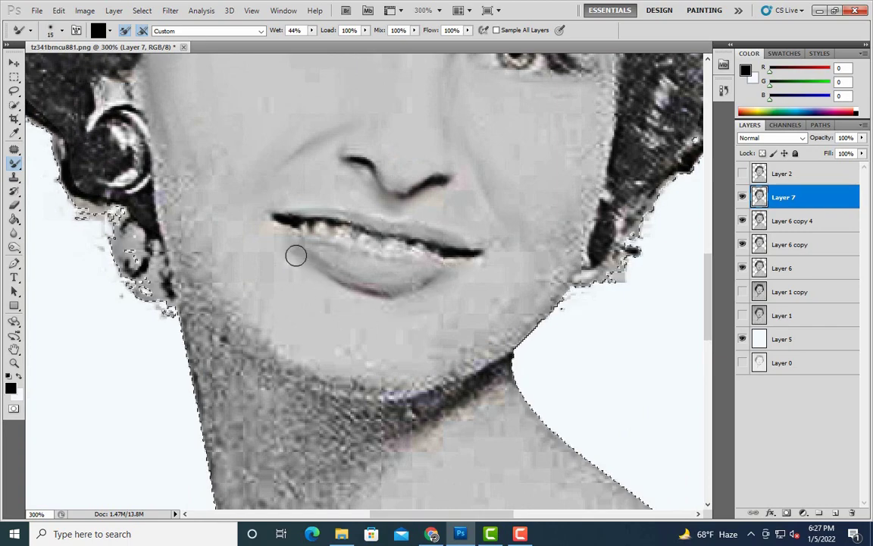
scroll(477, 271, "down", 1)
key("bracketright")
key("bracketright")
scroll(150, 103, "up", 3)
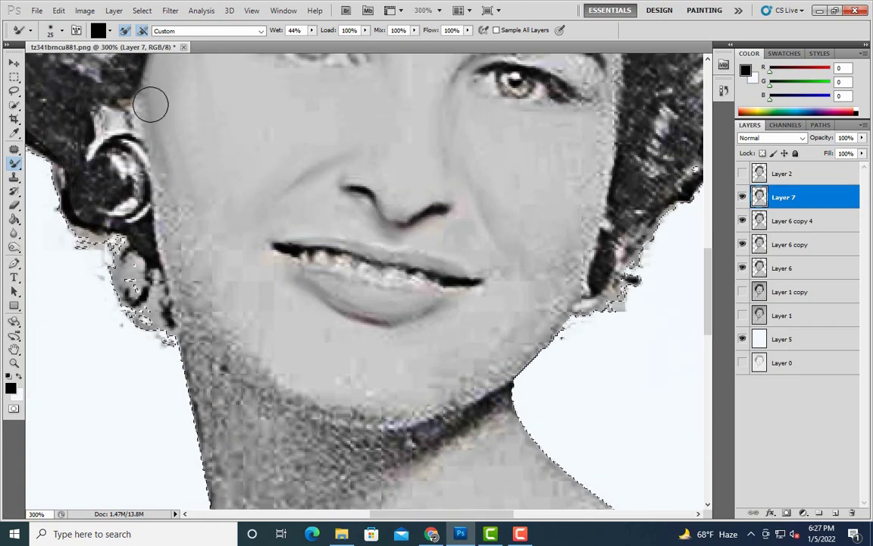
key("bracketright")
scroll(170, 123, "up", 1)
scroll(211, 151, "up", 3)
scroll(186, 250, "down", 4)
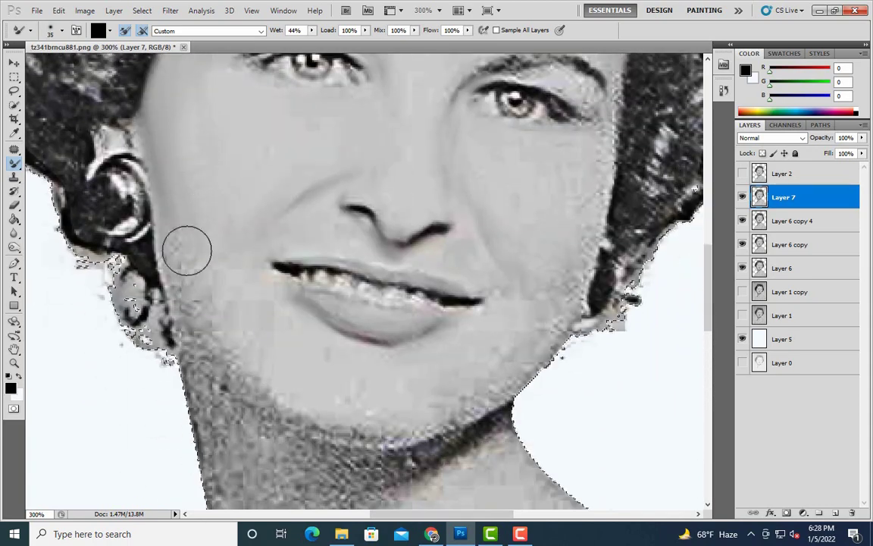
scroll(187, 250, "down", 1)
Keep blending the neck skin, adjusting the brush between sizes 9 and 30
key("bracketleft")
key("bracketleft")
key("bracketleft")
scroll(223, 293, "down", 1)
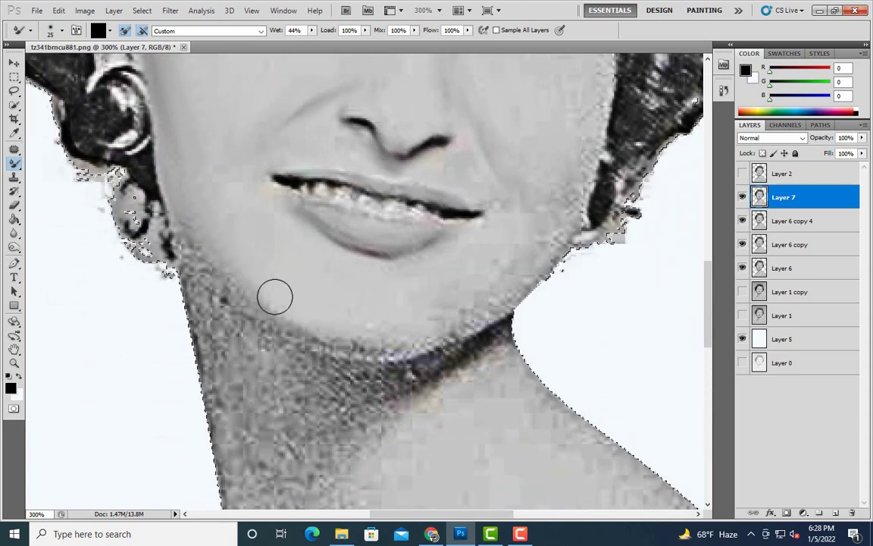
key("bracketleft")
key("bracketleft")
key("bracketleft")
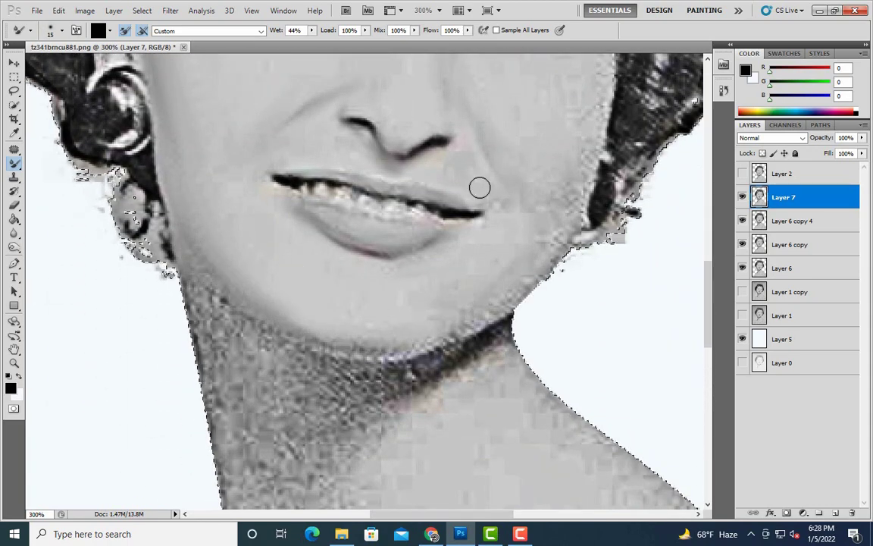
key("bracketright")
key("bracketright")
key("bracketright")
scroll(530, 220, "up", 1)
scroll(483, 156, "up", 1)
scroll(599, 180, "down", 2)
key("bracketleft")
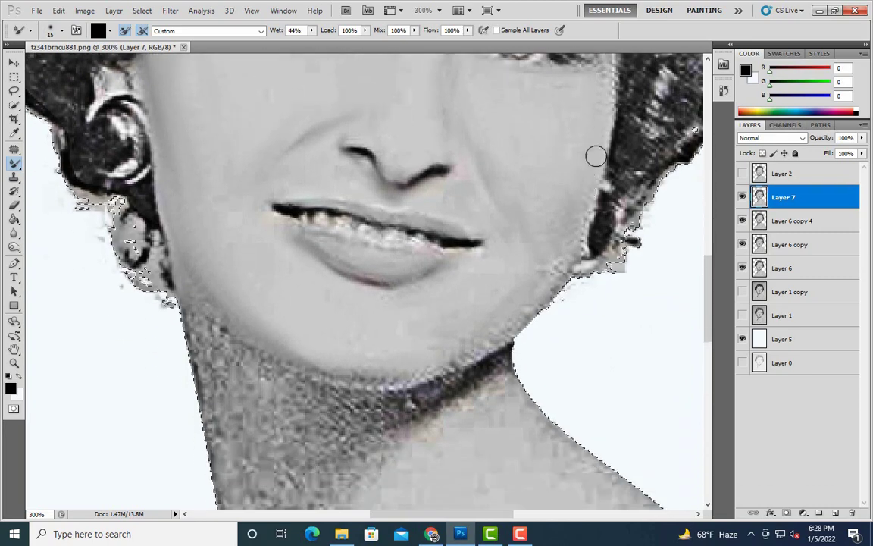
scroll(551, 293, "up", 1)
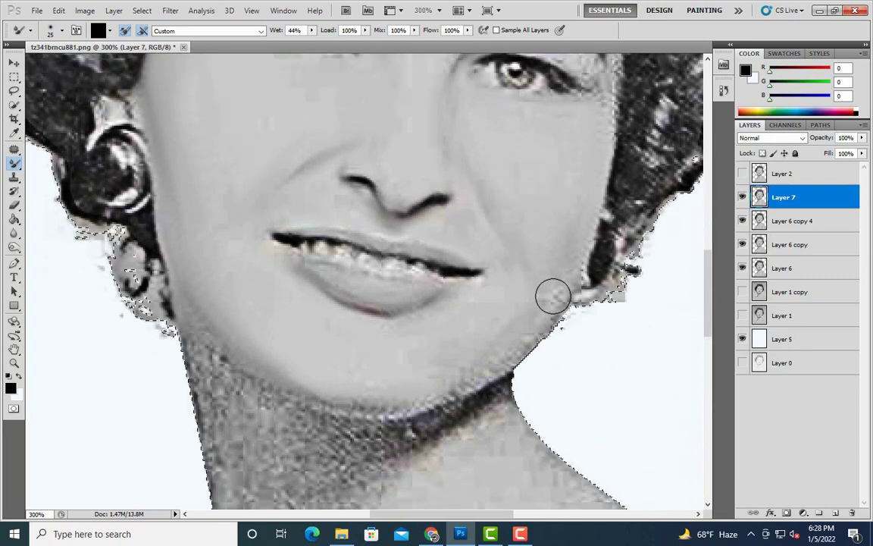
scroll(534, 282, "down", 1)
key("bracketright")
scroll(394, 330, "down", 1)
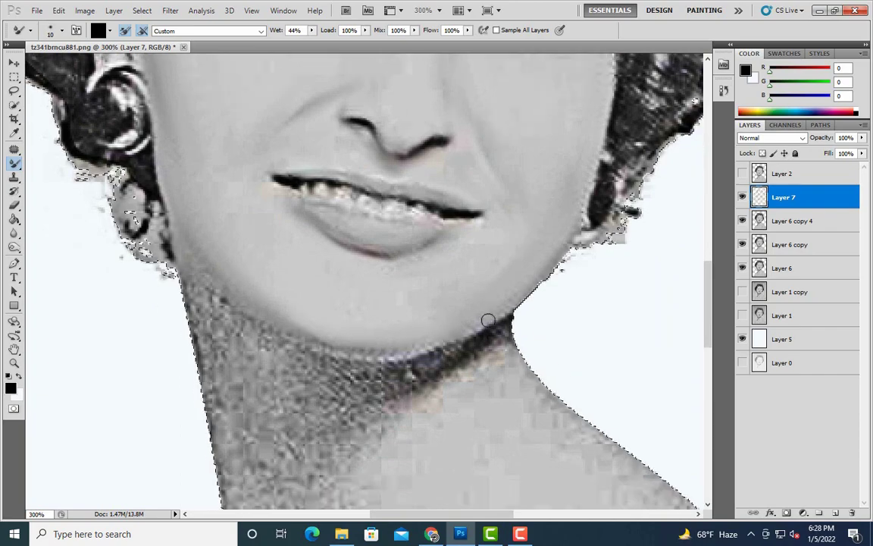
scroll(489, 318, "down", 2)
scroll(504, 280, "up", 1)
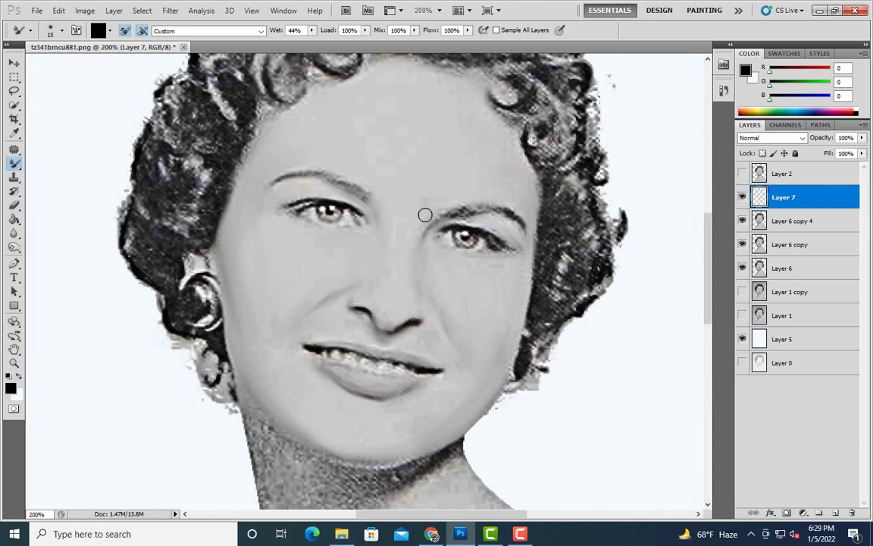
scroll(476, 146, "down", 2)
key("bracketleft")
key("bracketleft")
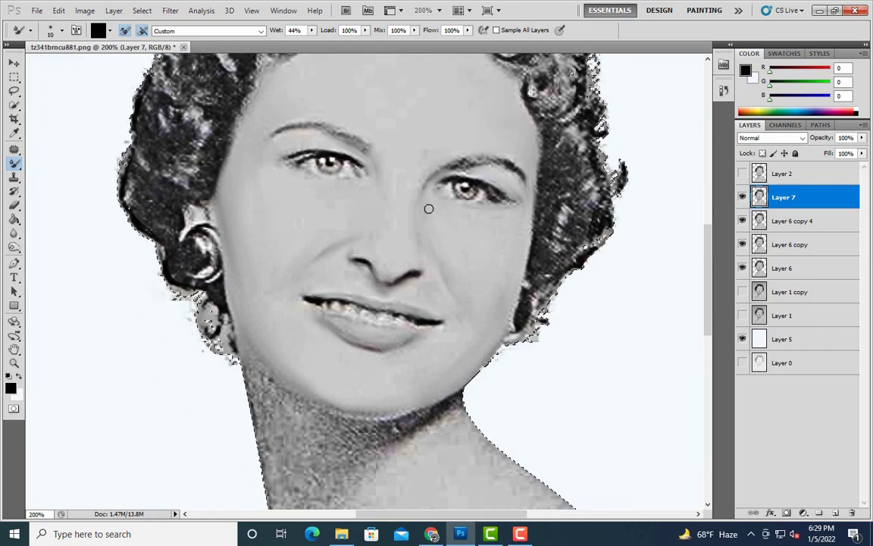
Zoom to 300% on the mouth and resize the brush between 4 and 30
key("ctrl+plus")
key("bracketleft")
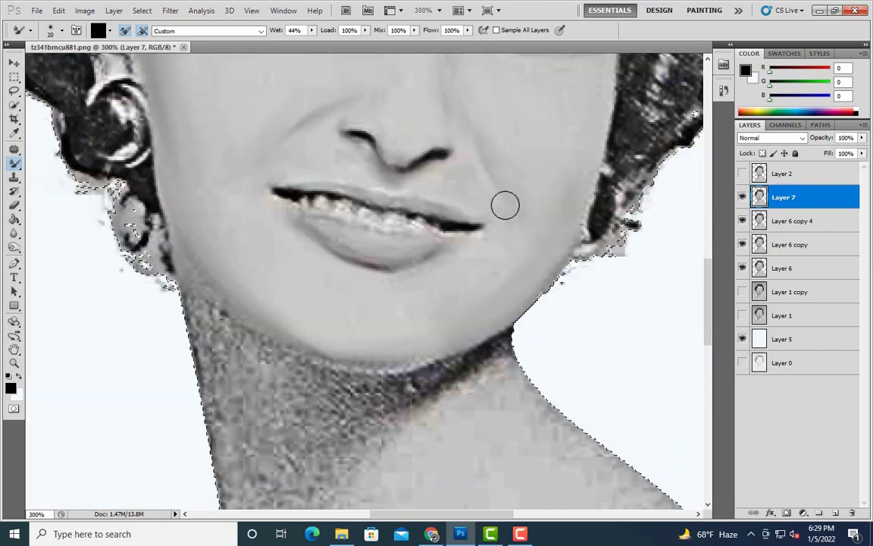
key("bracketleft")
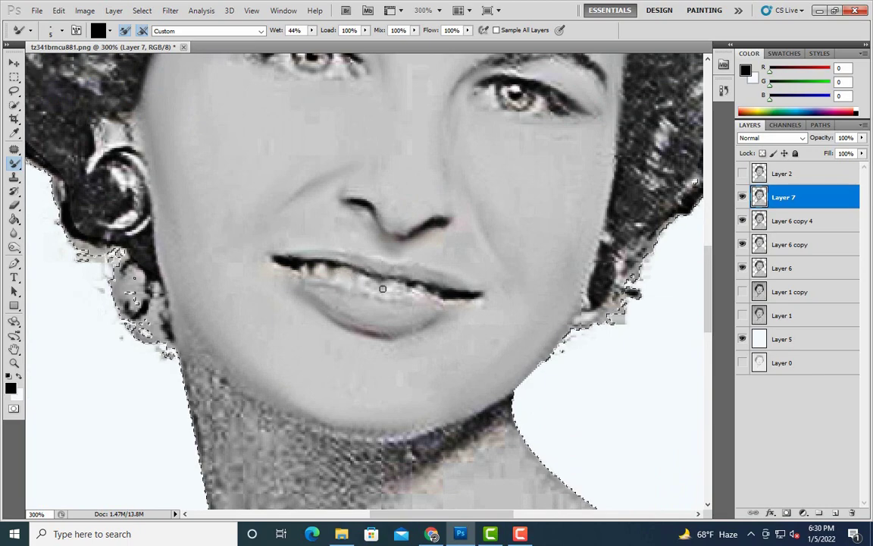
scroll(394, 261, "down", 1)
key("bracketleft")
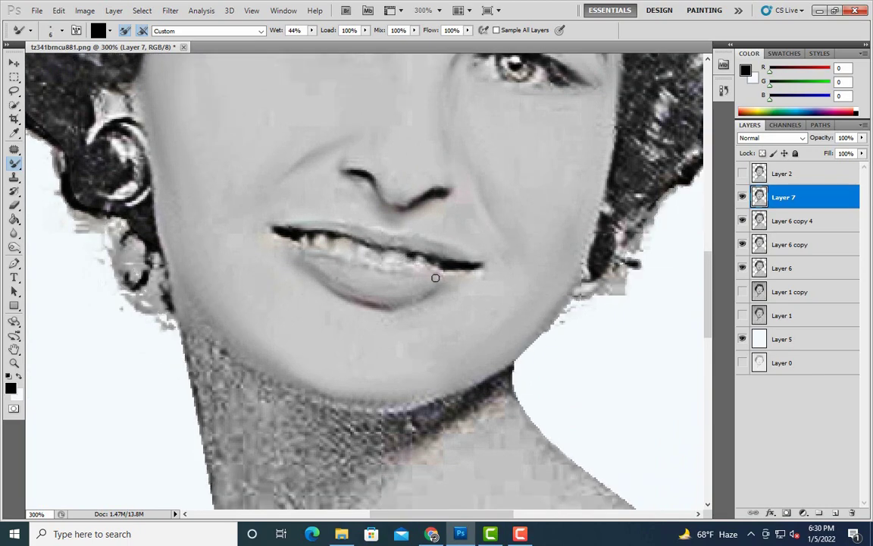
key("bracketright")
key("bracketright")
key("bracketright")
scroll(227, 304, "down", 2)
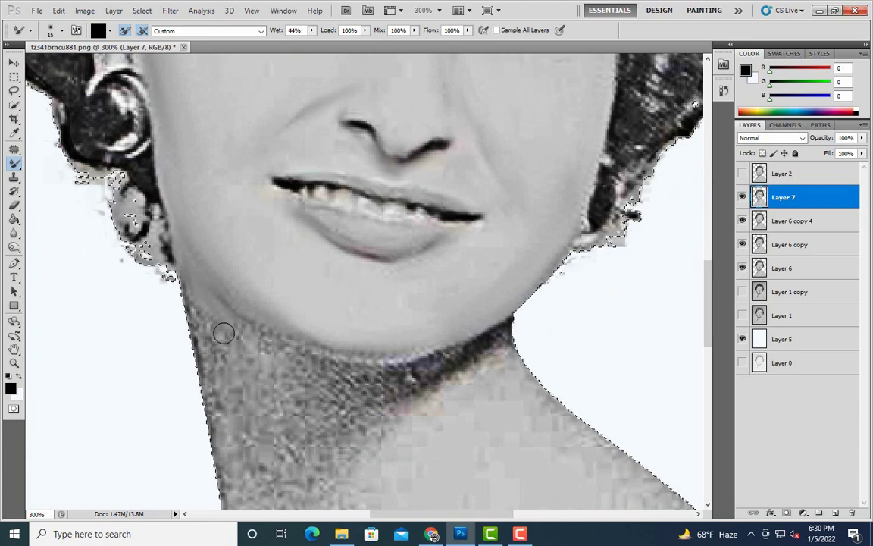
key("bracketright")
key("bracketright")
key("bracketright")
scroll(227, 303, "down", 1)
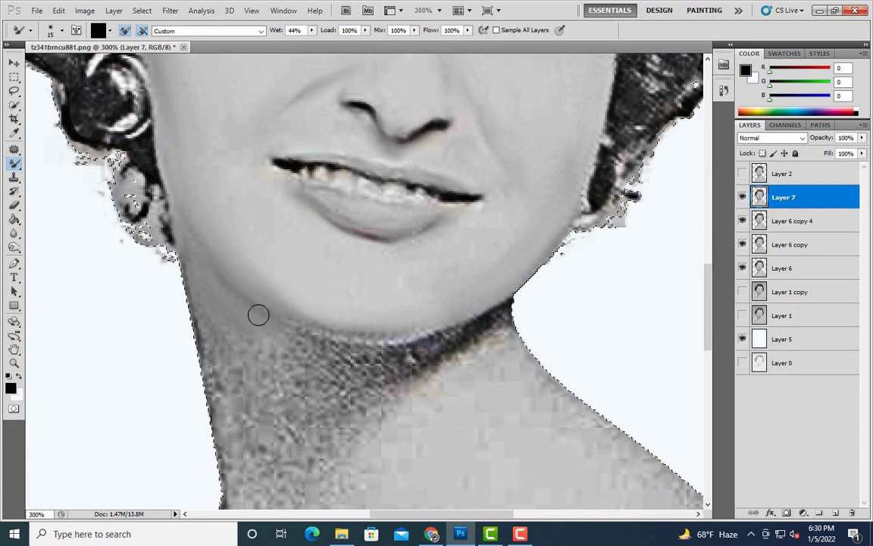
key("bracketright")
key("bracketright")
key("bracketright")
scroll(228, 307, "down", 1)
scroll(228, 326, "down", 4)
scroll(246, 394, "down", 2)
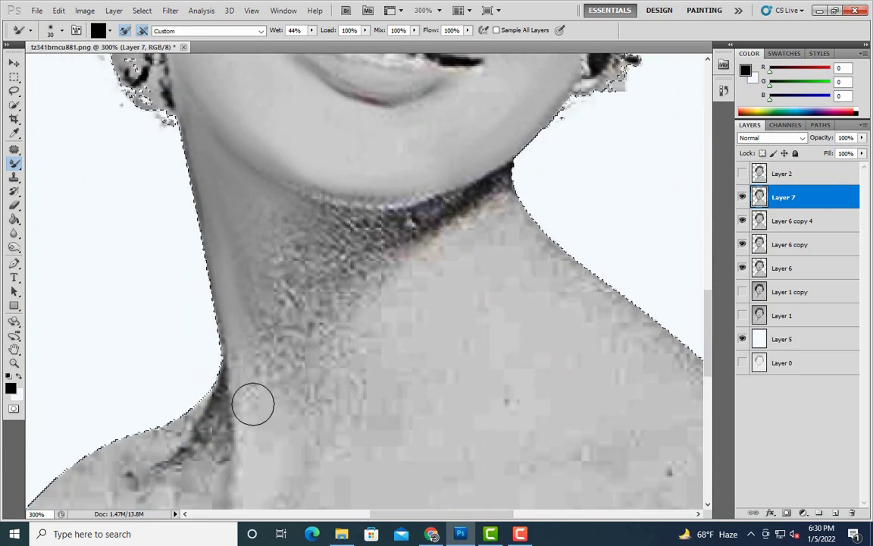
key("bracketleft")
key("bracketleft")
key("bracketleft")
scroll(269, 392, "up", 2)
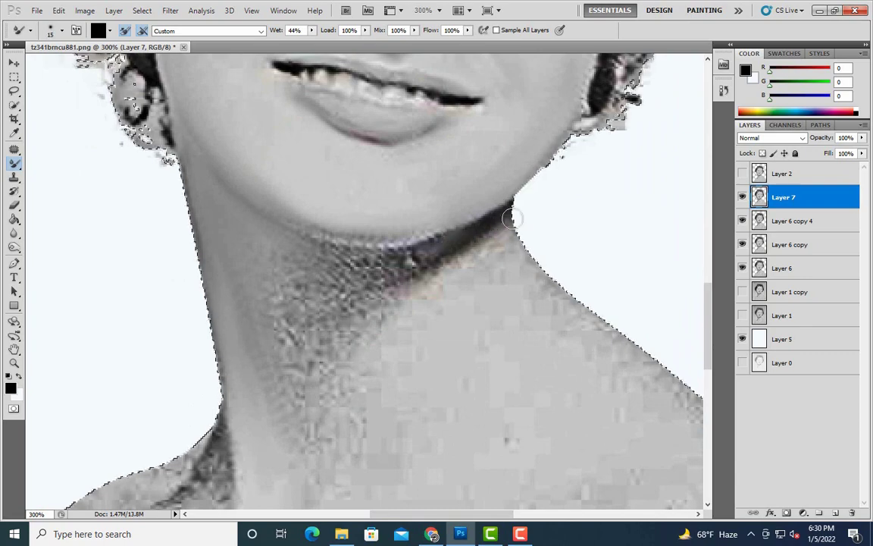
key("bracketright")
key("bracketright")
Lighten the dark shadow under the chin with the size-25 Mixer Brush
left_click_drag(508, 218, 423, 253)
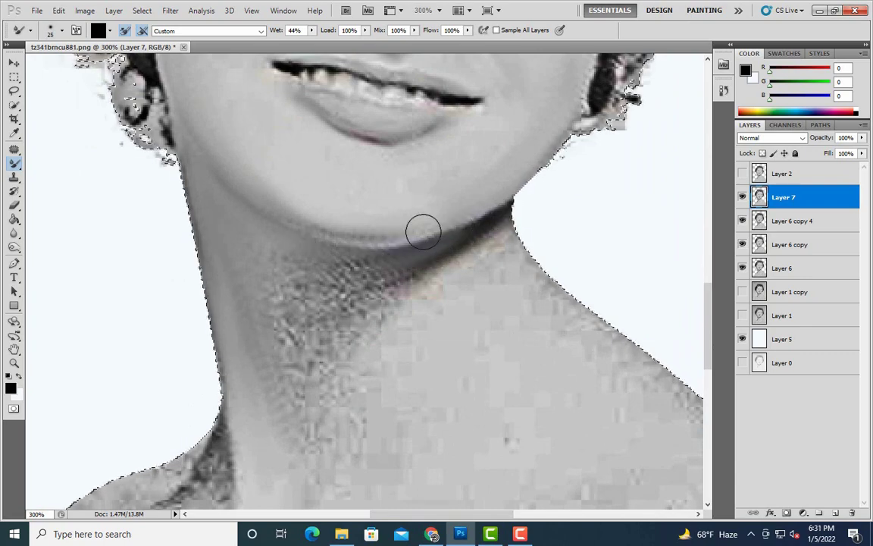
scroll(303, 243, "down", 1)
key("bracketright")
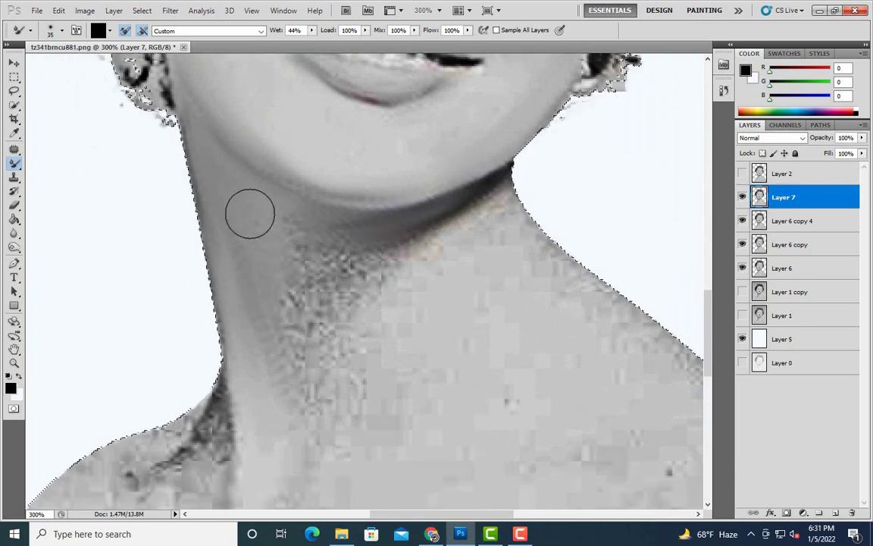
scroll(258, 227, "down", 1)
key("bracketleft")
key("bracketleft")
scroll(319, 349, "down", 1)
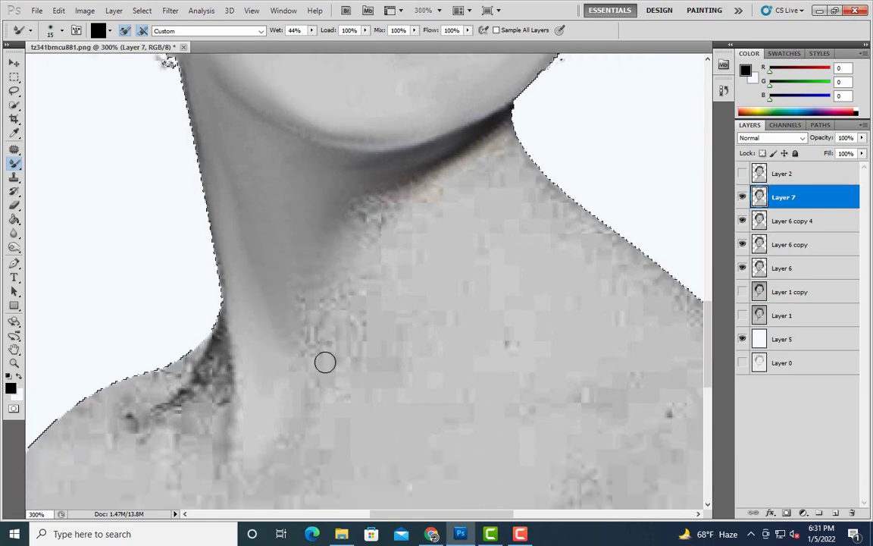
key("ctrl+minus")
scroll(348, 281, "up", 1)
key("bracketright")
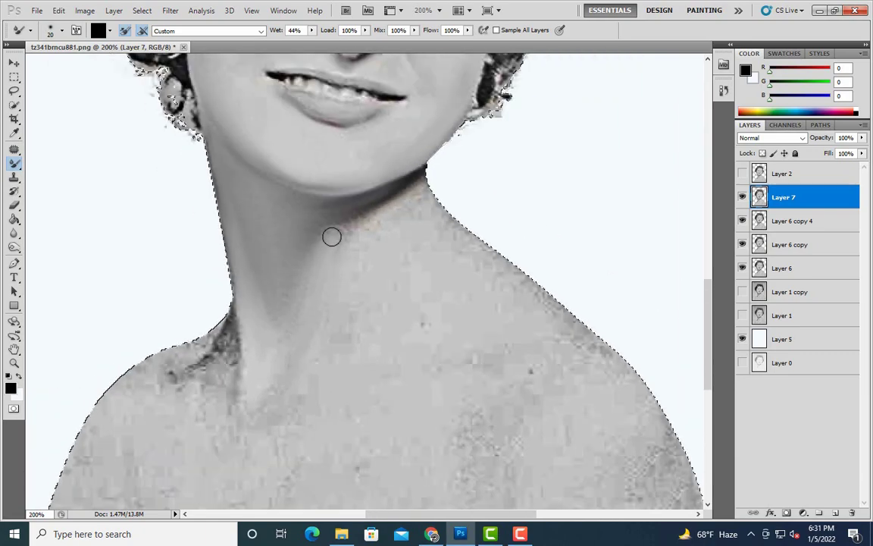
key("Delete")
scroll(334, 220, "down", 1)
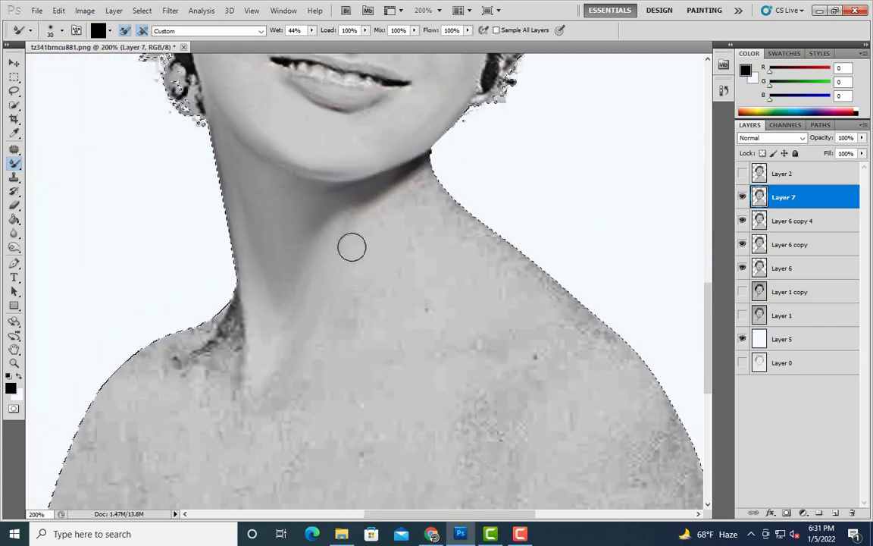
key("bracketright")
scroll(425, 288, "down", 2)
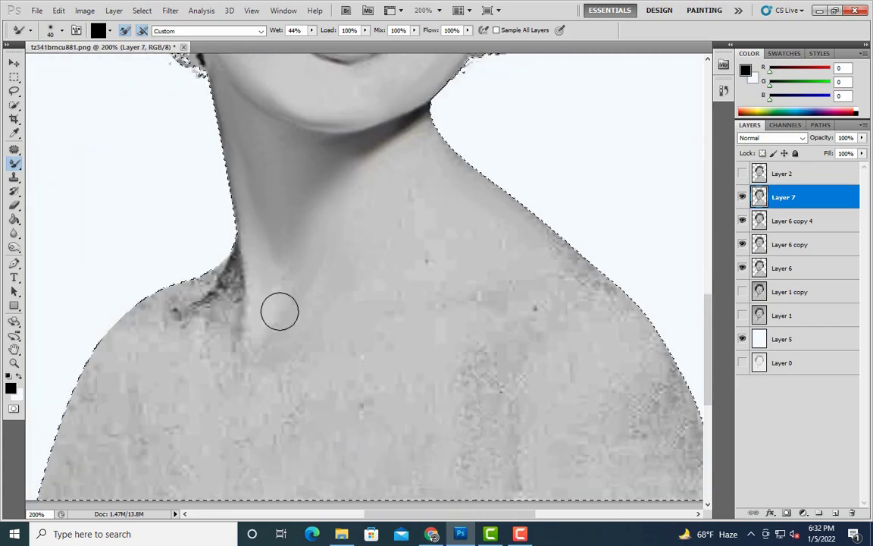
key("bracketleft")
key("bracketleft")
key("bracketleft")
scroll(212, 280, "down", 1)
Smooth the shadow streaks beside the neck and the speckled texture on the right shoulder
left_click_drag(213, 289, 186, 260)
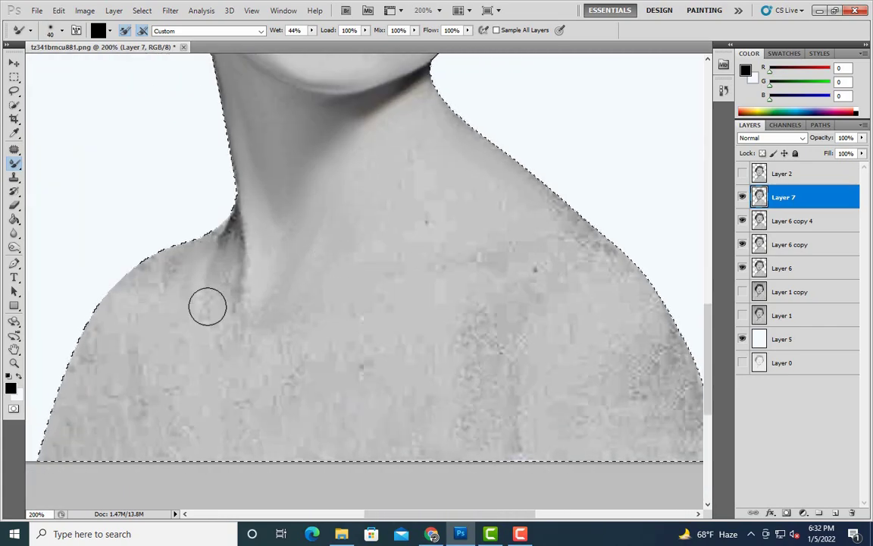
left_click_drag(206, 307, 215, 214)
key("bracketright")
key("bracketright")
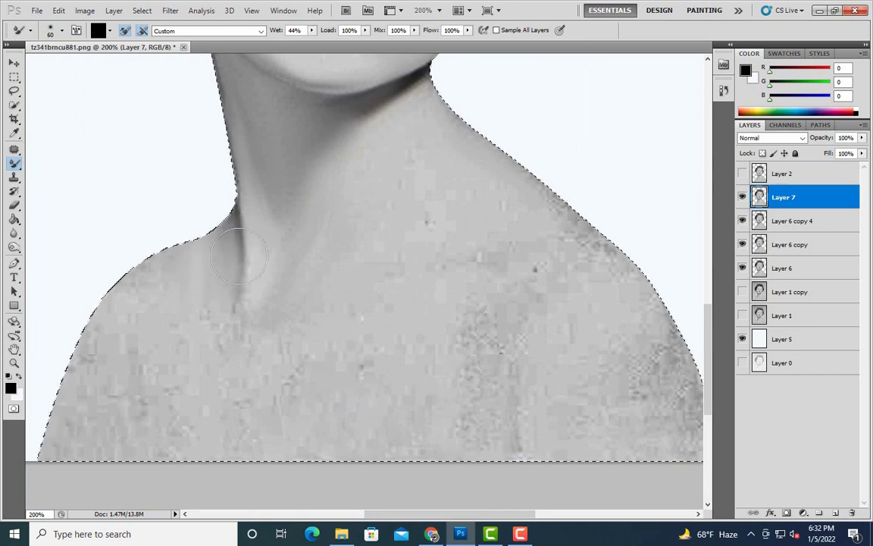
scroll(151, 303, "down", 1)
key("ctrl+minus")
key("bracketright")
key("bracketright")
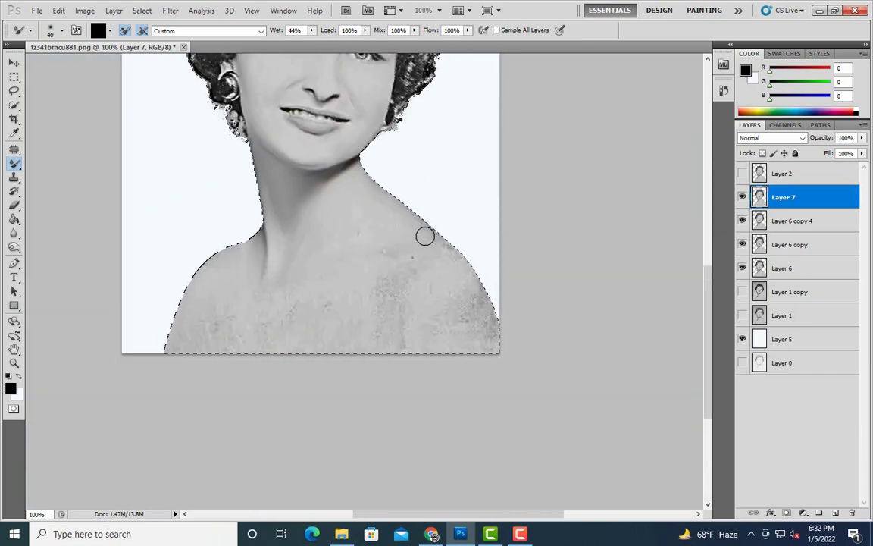
key("ctrl+plus")
key("bracketright")
scroll(518, 240, "down", 2)
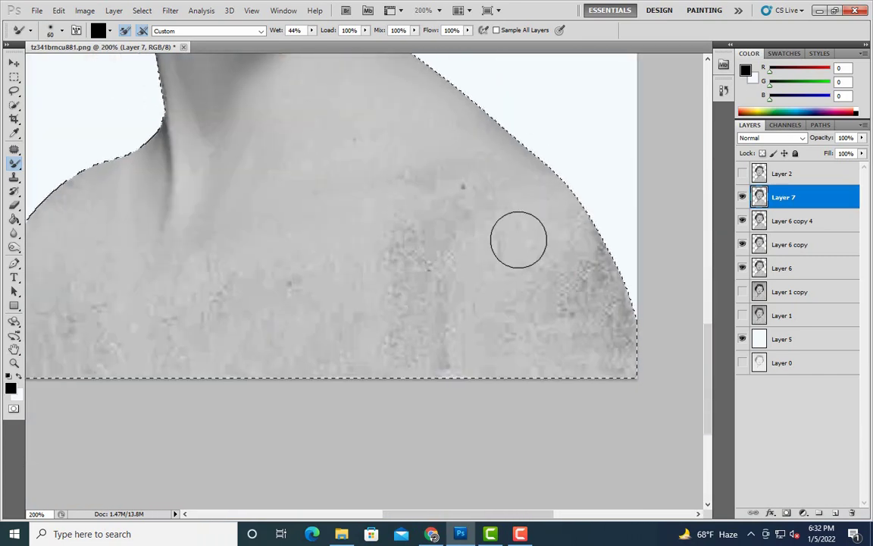
left_click_drag(576, 303, 546, 273)
key("bracketleft")
key("bracketleft")
key("bracketleft")
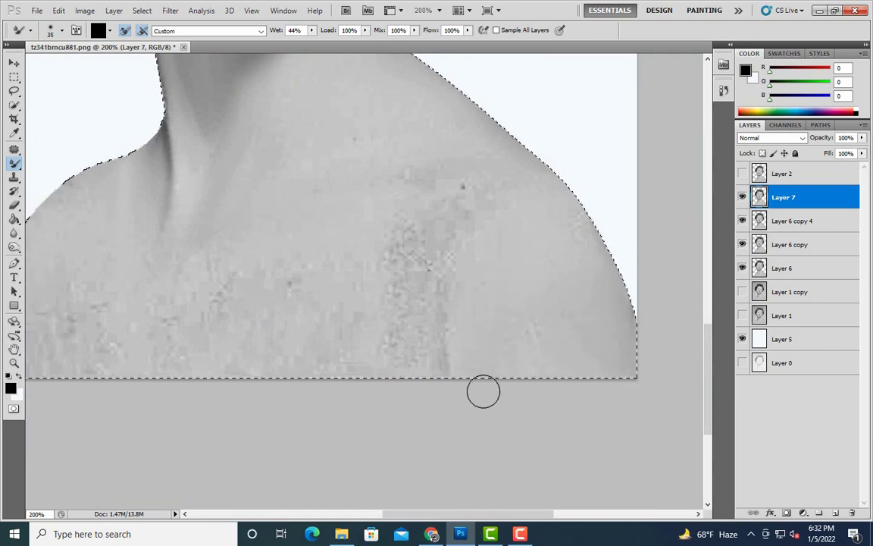
Clear the body selection and copy a rectangular skin patch to its own layer
key("ctrl+minus")
key("ctrl+d")
key("m")
key("ctrl+j")
Move the copied skin patch down onto the chest and rotate it about 14 degrees
key("ctrl+t")
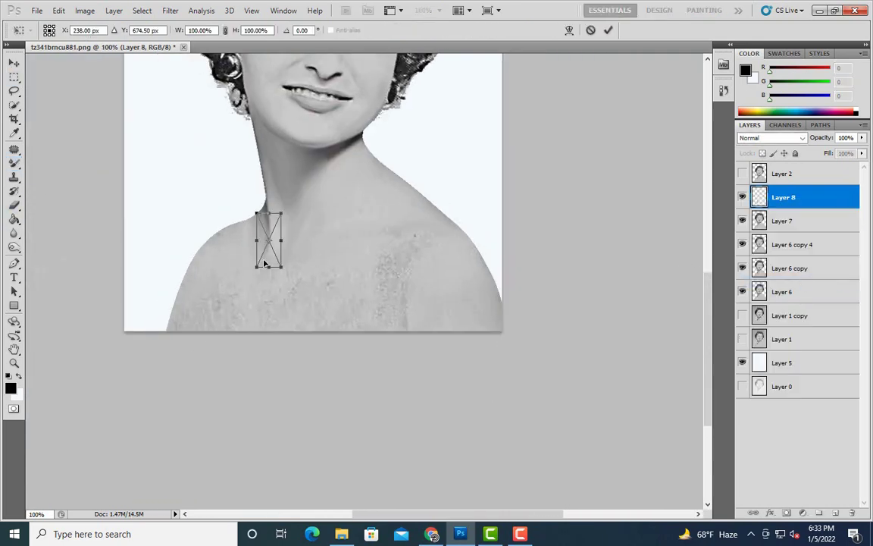
left_click_drag(268, 240, 220, 315)
left_click_drag(291, 360, 278, 376)
key("Return")
key("ctrl+plus")
right_click(588, 172)
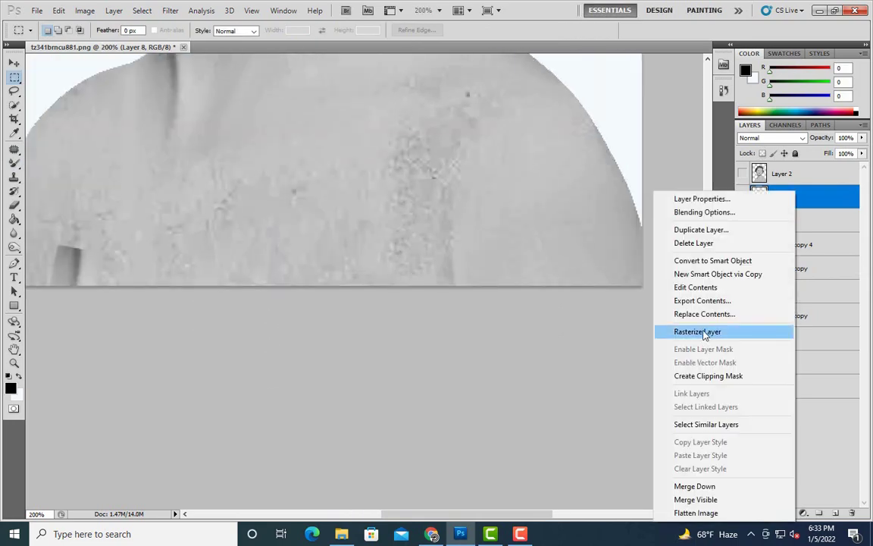
key("Escape")
key("e")
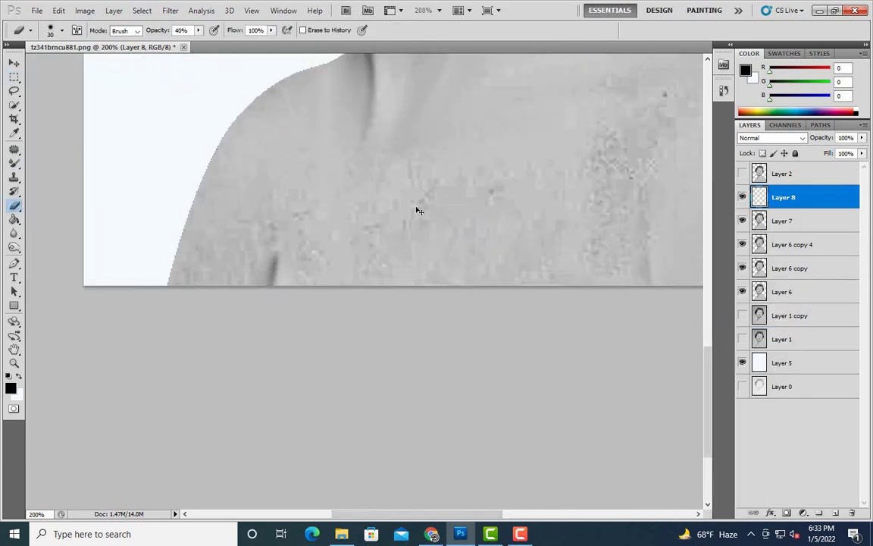
key("ctrl+minus")
Duplicate the skin patch and move and tilt the copy onto the right shoulder
key("ctrl+t")
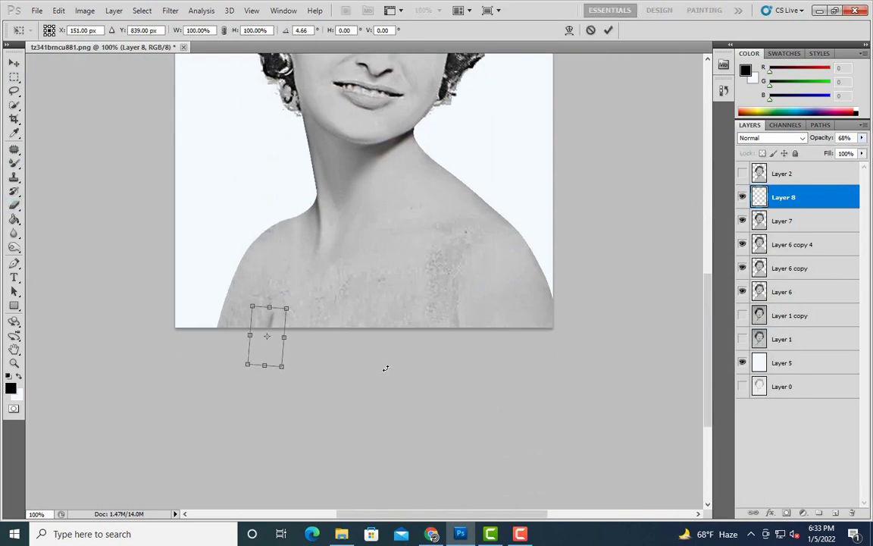
key("Return")
scroll(389, 364, "down", 2)
right_click(785, 167)
key("Escape")
key("ctrl+alt+t")
mouse_move(270, 306)
left_mouse_down()
mouse_move(467, 259)
mouse_move(456, 296)
left_mouse_up()
left_click_drag(515, 318, 536, 307)
Narrow and warp the duplicate patch, then erase its edges to blend it in
key("ctrl+plus")
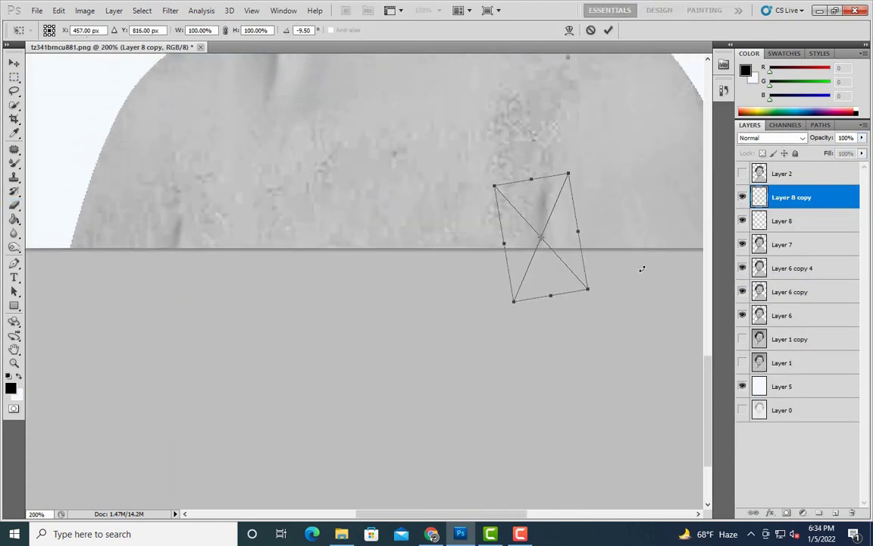
left_click_drag(504, 244, 512, 244)
left_click(569, 29)
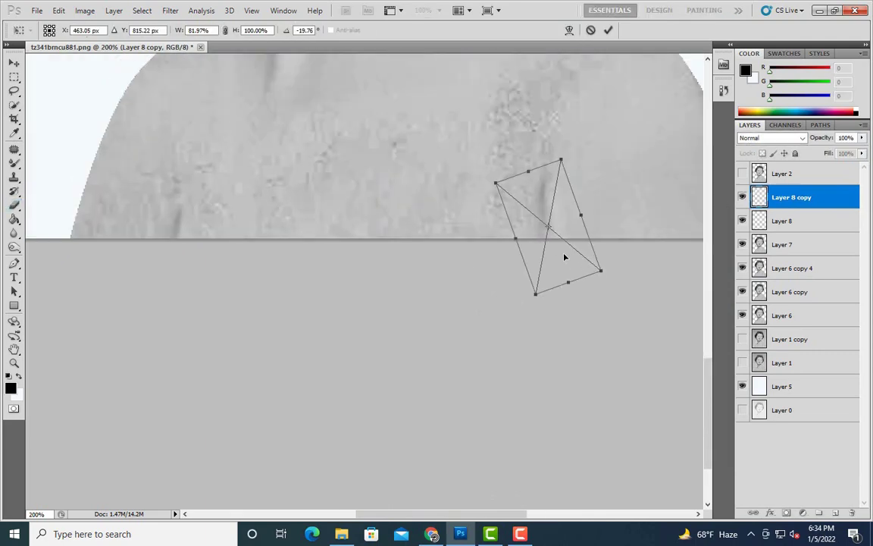
key("Return")
key("ctrl+minus")
key("e")
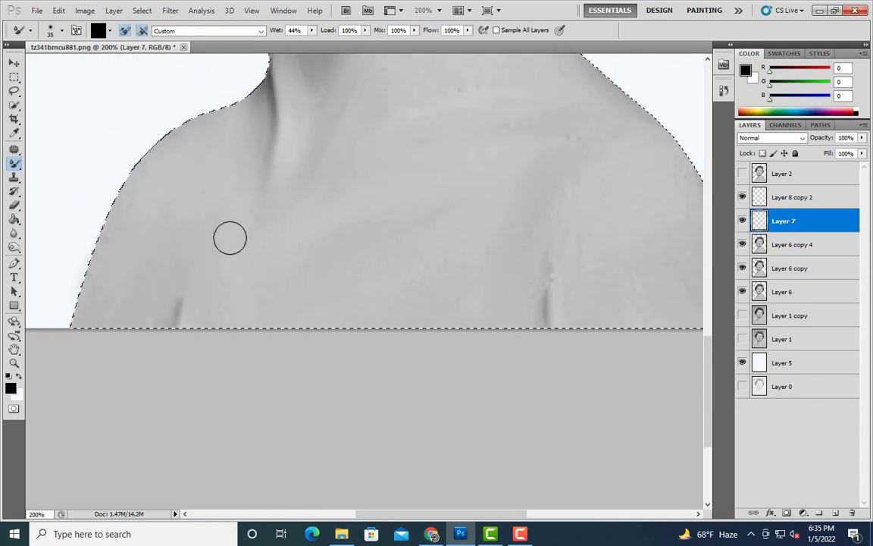
key("ctrl+minus")
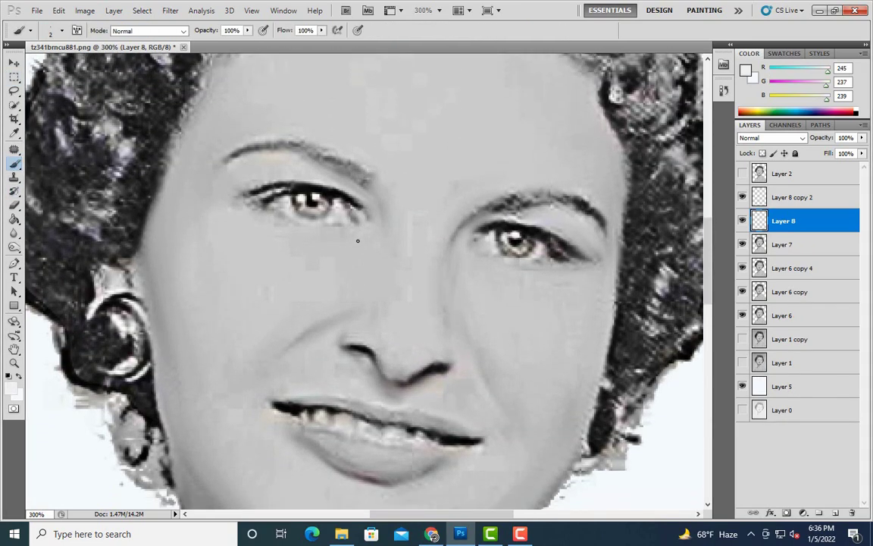
Paint the eyes using sampled dark grey-brown, light grey and mid grey colours
left_click(360, 220, "alt")
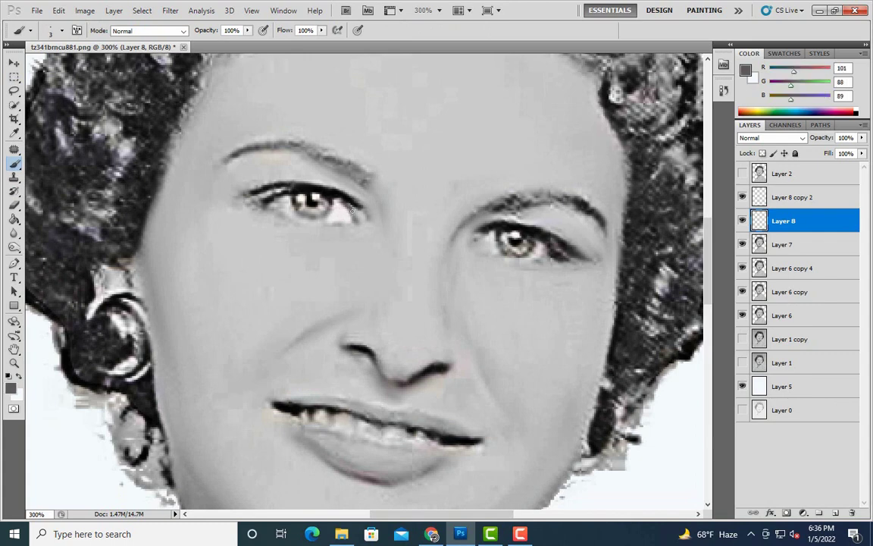
scroll(274, 237, "up", 1)
scroll(326, 229, "down", 1)
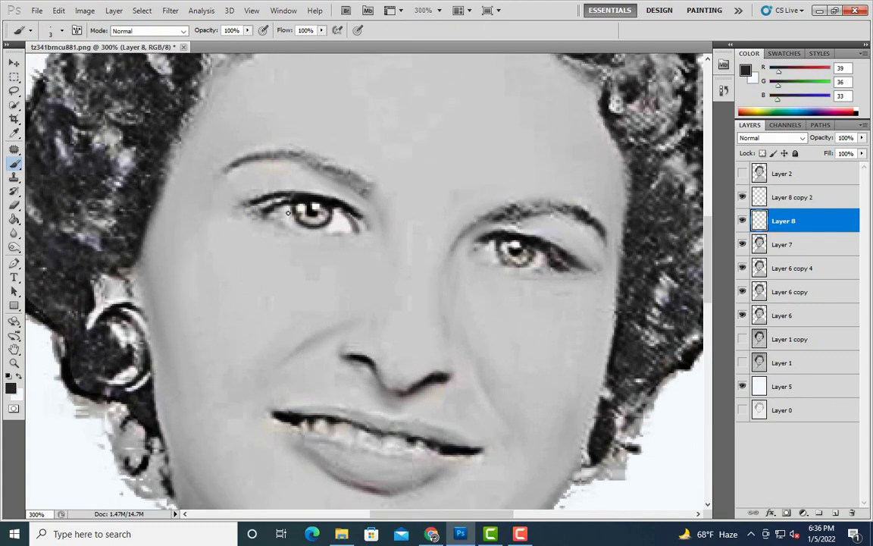
left_click(258, 197, "alt")
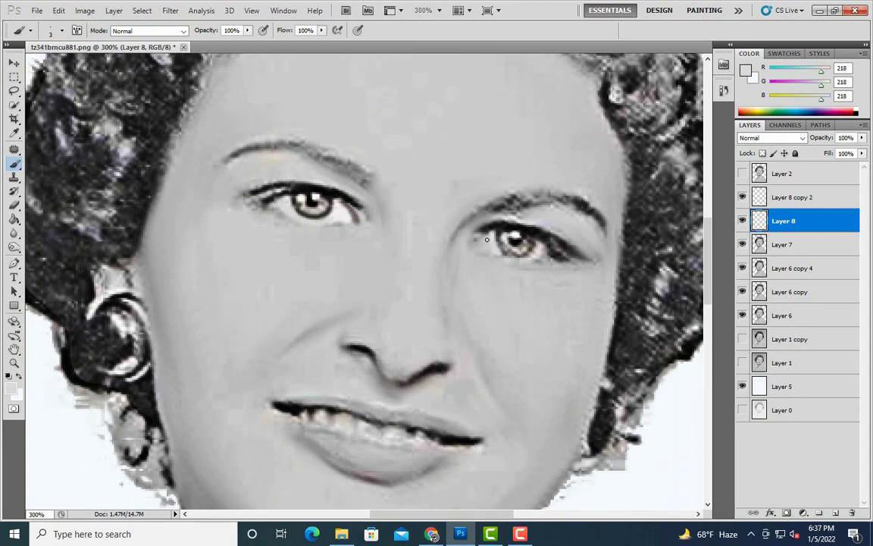
left_click(557, 251, "alt")
Merge Layer 8 and Layer 7 into one layer and zoom out to the whole portrait
right_click(803, 220)
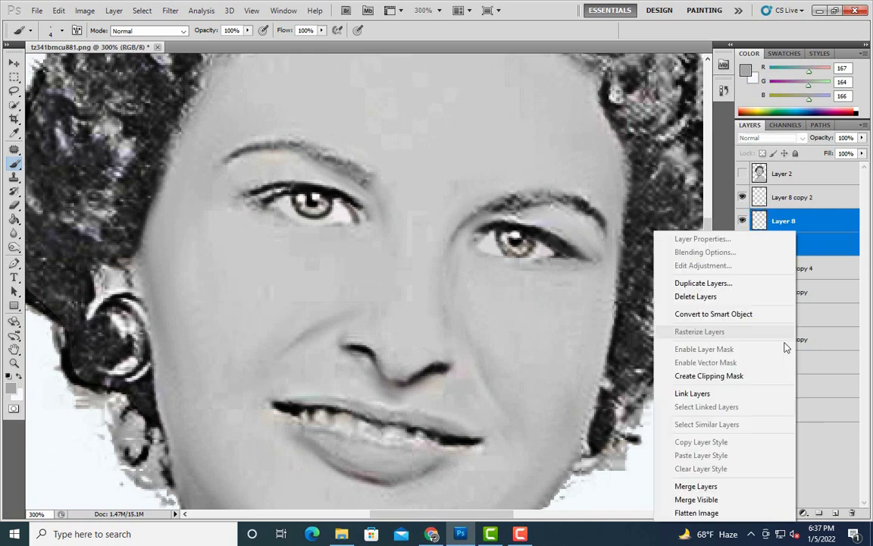
left_click(701, 487)
right_click(13, 163)
left_click(60, 187)
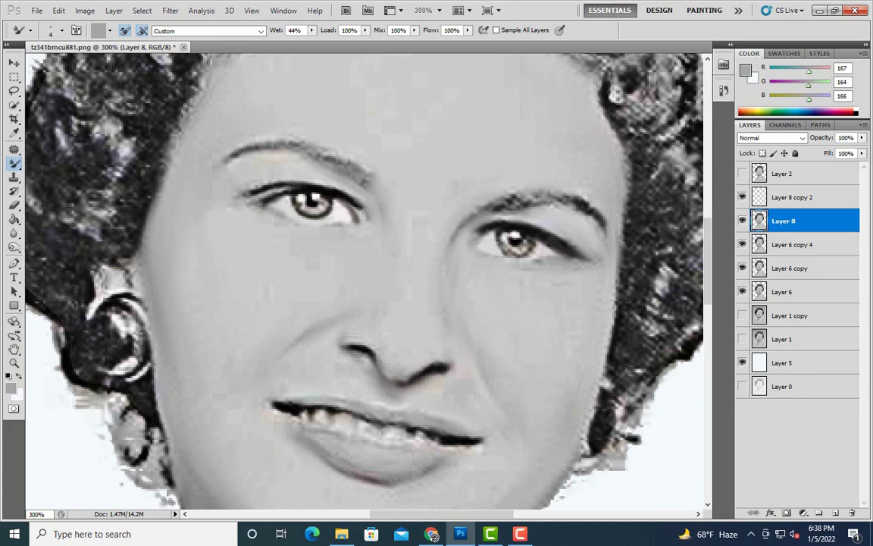
key("ctrl+minus")
key("ctrl+minus")
key("ctrl+minus")
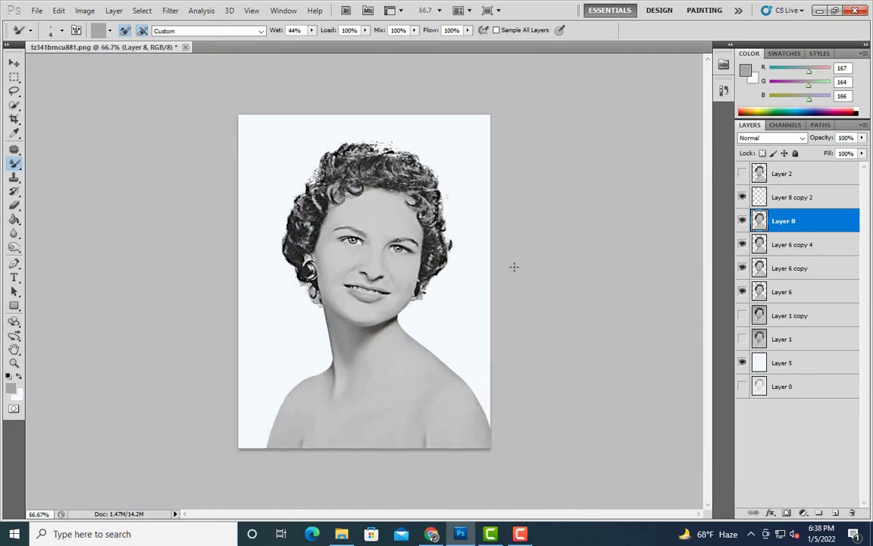
Duplicate the merged portrait, warm its midtones toward red with Color Balance, and brighten slightly
key("ctrl+j")
left_click(86, 10)
left_click(288, 112)
left_click_drag(695, 59, 715, 66)
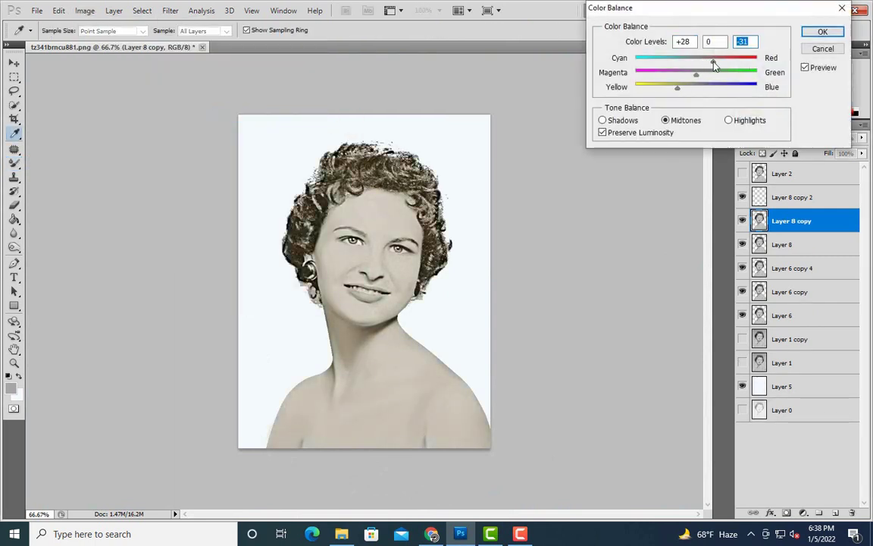
key("ctrl+3")
key("ctrl+1")
key("Return")
left_click(86, 10)
left_click(257, 40)
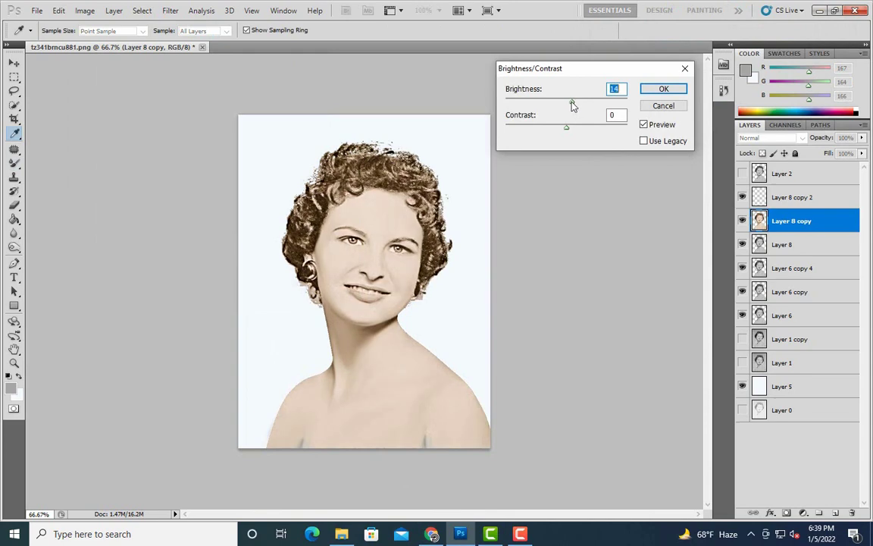
key("Escape")
Lower the saturation, then duplicate the colourised layer and apply another Color Balance
left_click(86, 10)
left_click(250, 103)
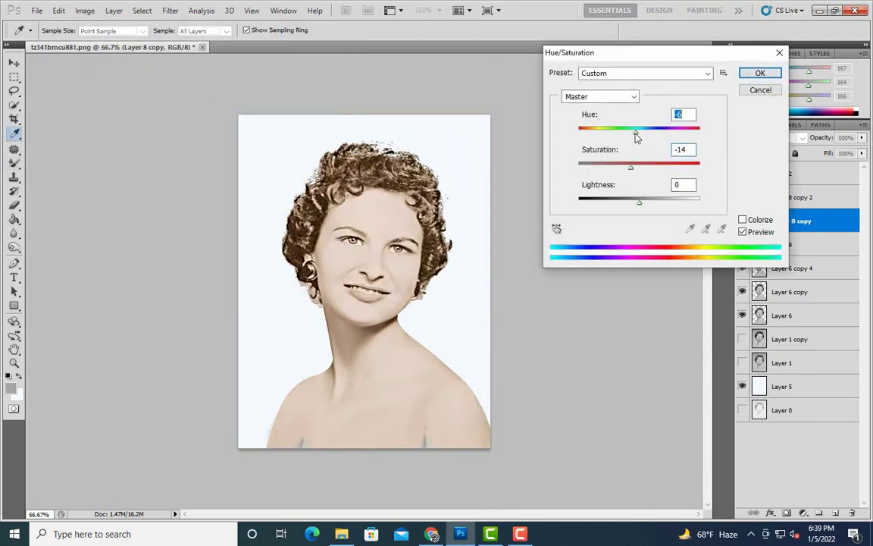
key("Return")
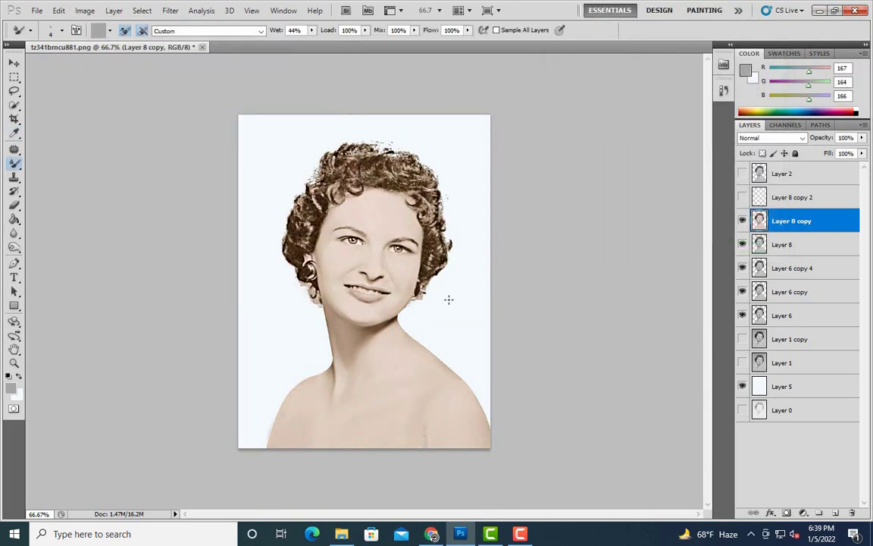
key("ctrl+j")
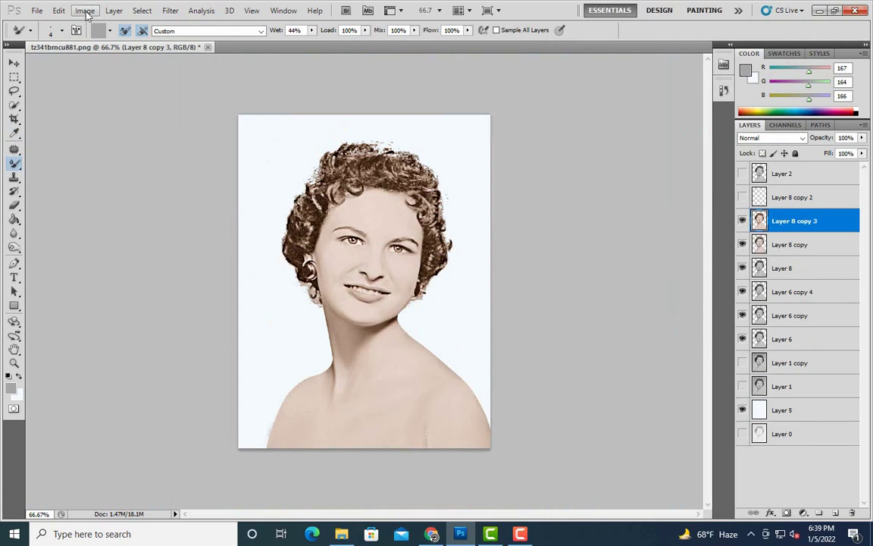
left_click(84, 10)
left_click(250, 117)
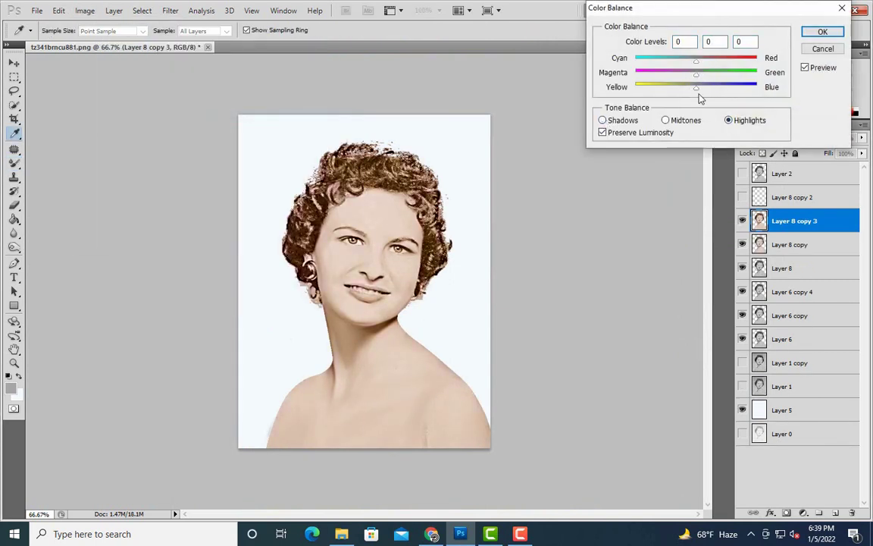
key("Return")
left_click(85, 11)
Warm the portrait with Curves: red and green curves pulled down, blue shadows lifted, highlights lowered
left_click(250, 60)
left_click(651, 60)
left_click(633, 79)
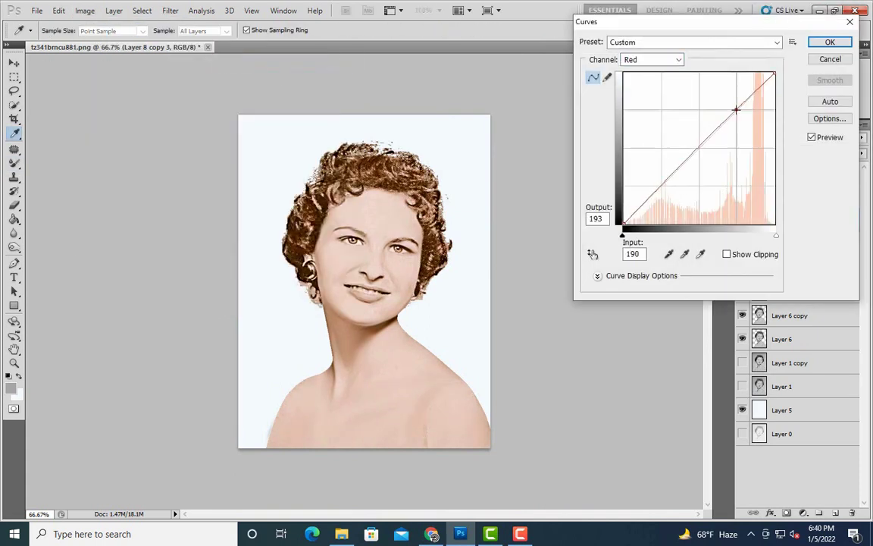
left_click_drag(663, 184, 663, 197)
left_click(652, 59)
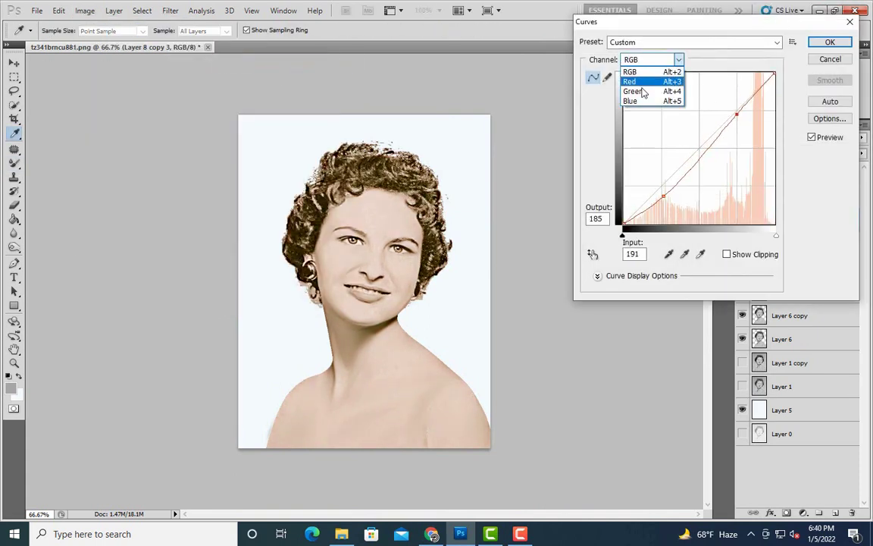
left_click(633, 91)
left_click_drag(662, 186, 660, 198)
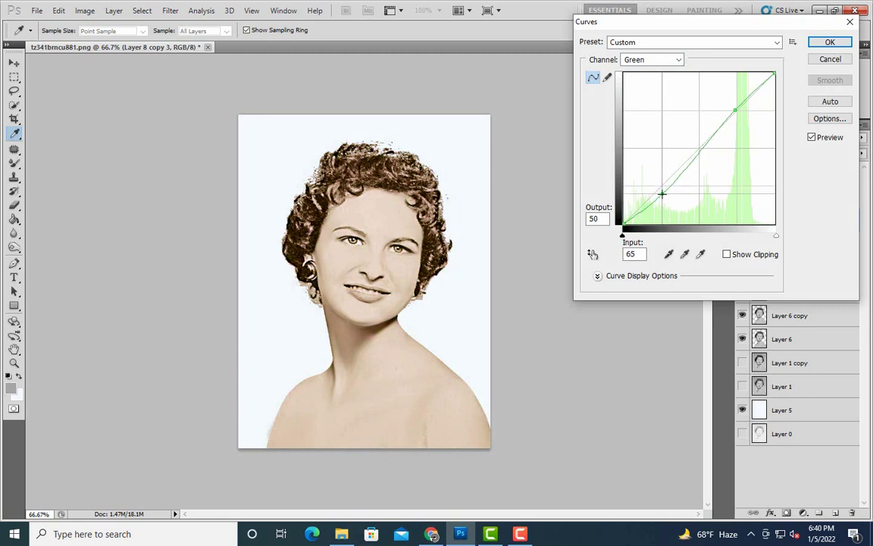
left_click(651, 59)
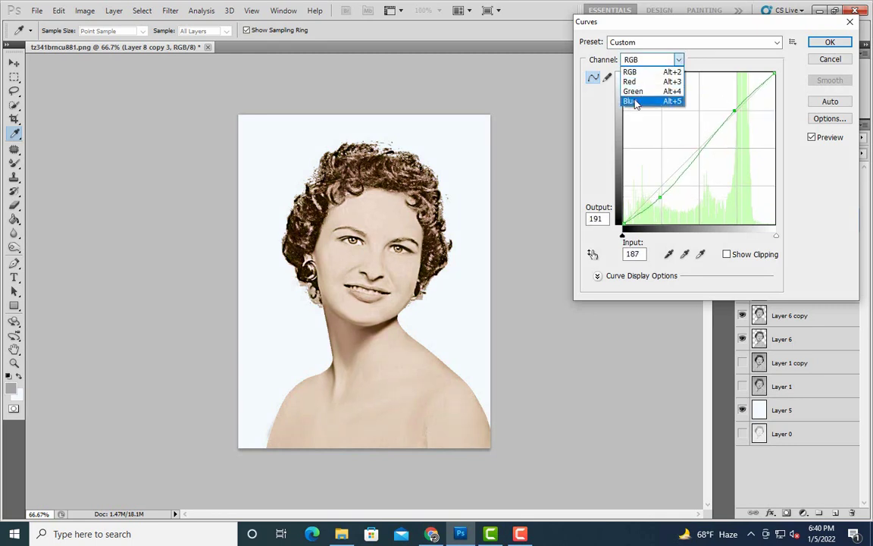
left_click(633, 98)
left_click_drag(734, 107, 734, 114)
left_click_drag(658, 190, 661, 184)
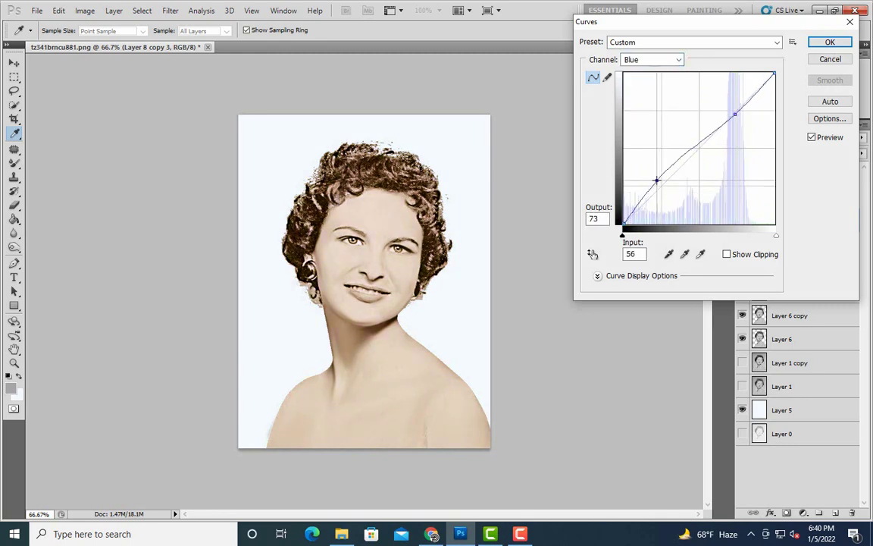
left_click_drag(734, 113, 733, 119)
left_click(830, 42)
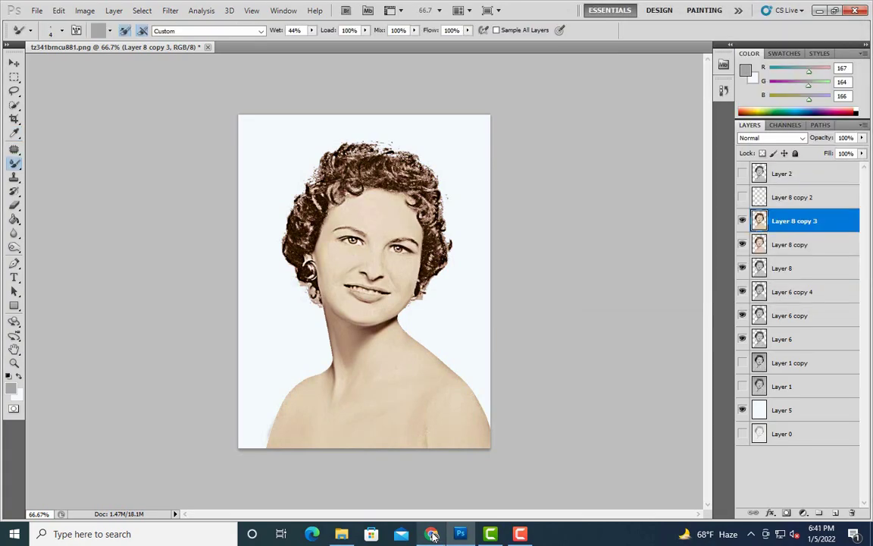
Bring a skin patch from the cloth photo into the portrait and place it beside the neck
left_click_drag(242, 195, 382, 236)
key("ctrl+j")
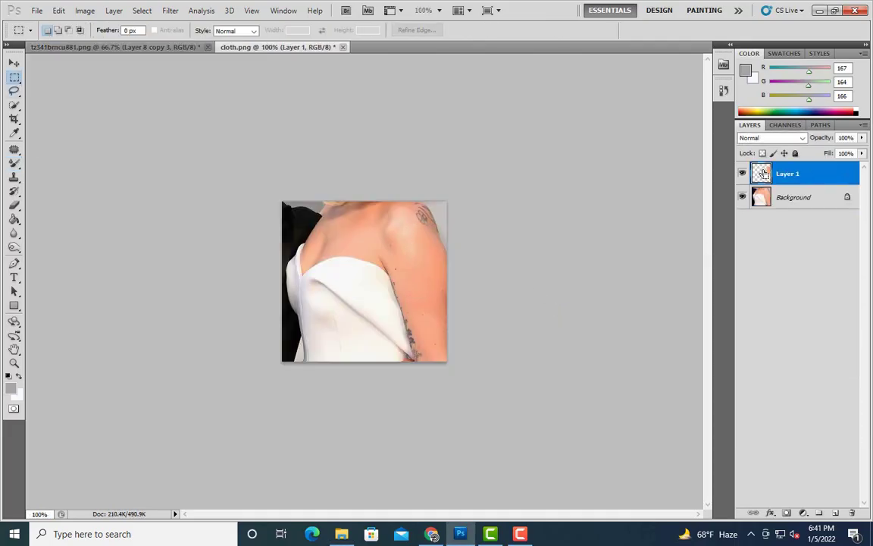
key("ctrl+Tab")
key("ctrl+v")
key("ctrl+plus")
right_click(788, 219)
left_click_drag(364, 276, 458, 351)
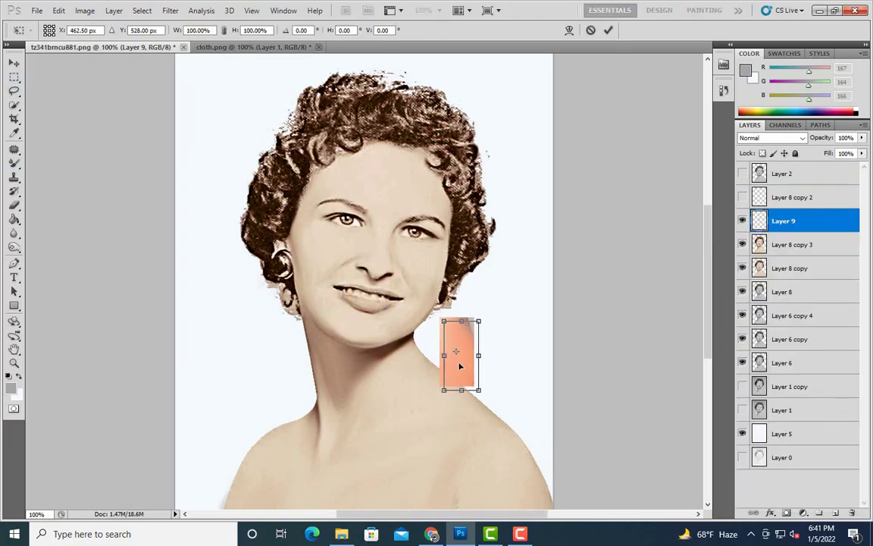
left_click(794, 244)
Shift Layer 8 copy 3's colour balance toward blue and red
left_click(84, 11)
left_click(227, 111)
left_click_drag(695, 59, 707, 62)
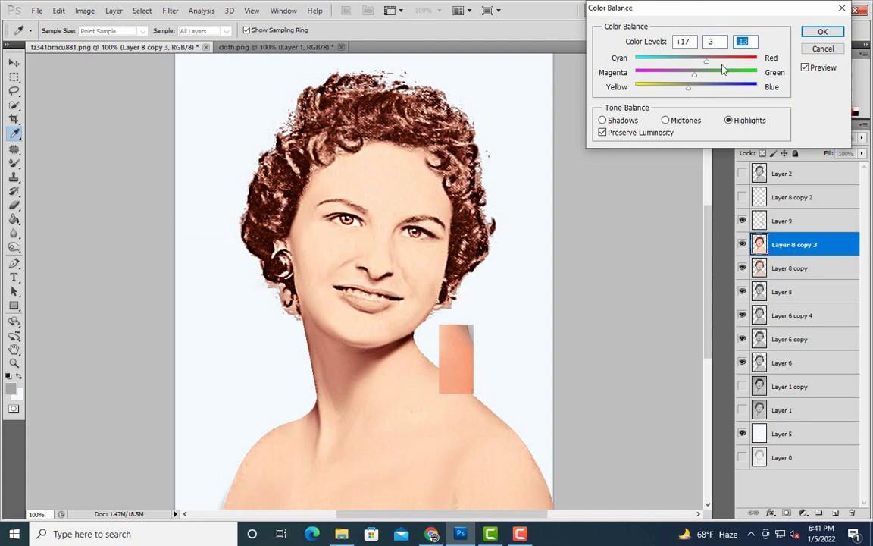
mouse_move(696, 88)
left_mouse_down()
mouse_move(723, 88)
mouse_move(697, 91)
mouse_move(715, 92)
left_mouse_up()
mouse_move(695, 60)
left_mouse_down()
mouse_move(717, 65)
mouse_move(697, 68)
left_mouse_up()
left_click(817, 36)
Adjust hue/saturation on the skin layer, then duplicate it and shift the copy's hue
left_click(84, 10)
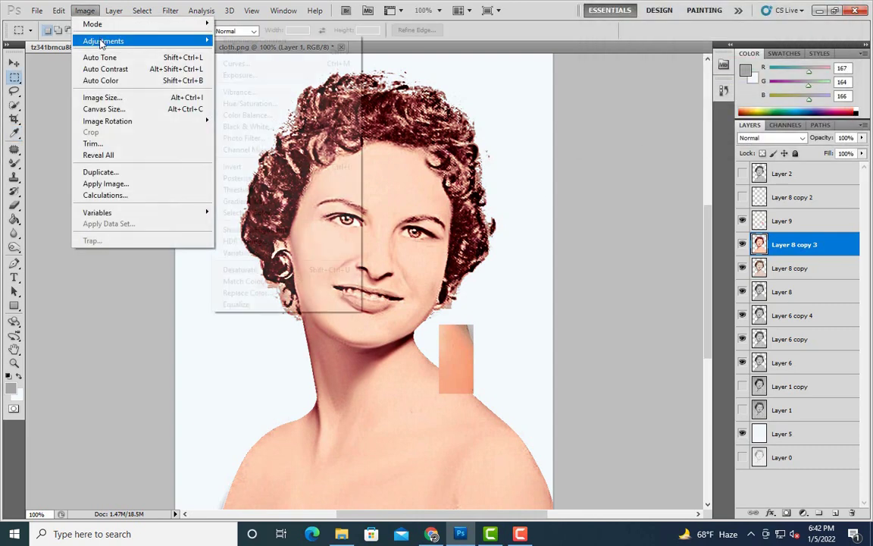
left_click(258, 129)
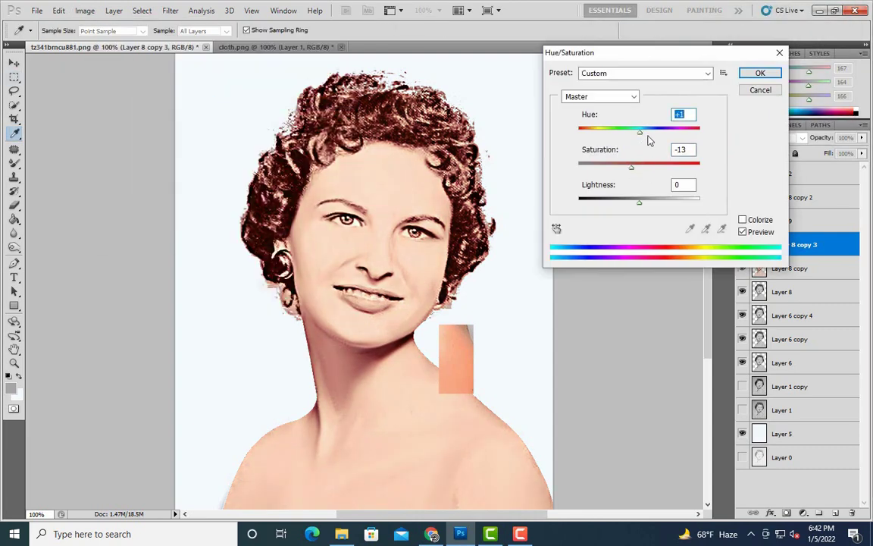
key("ctrl+minus")
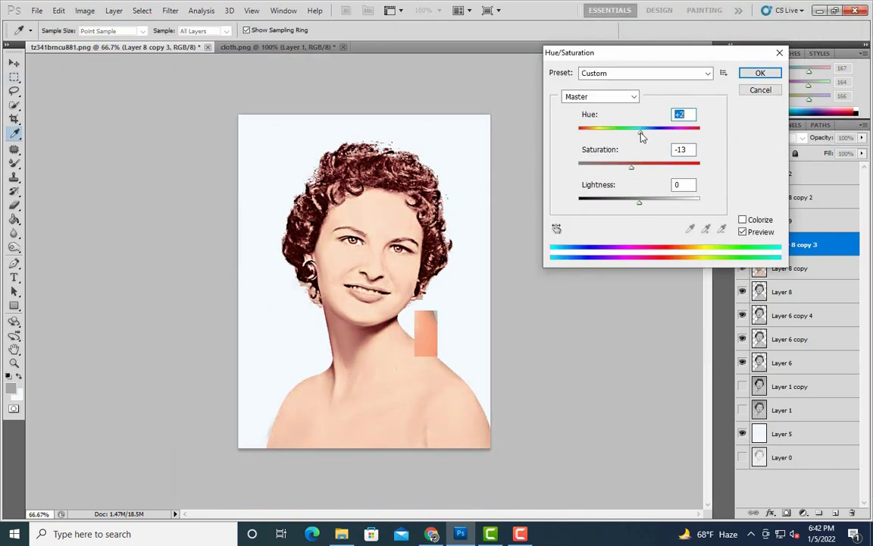
left_click(761, 72)
key("ctrl+j")
left_click(84, 10)
left_click(257, 129)
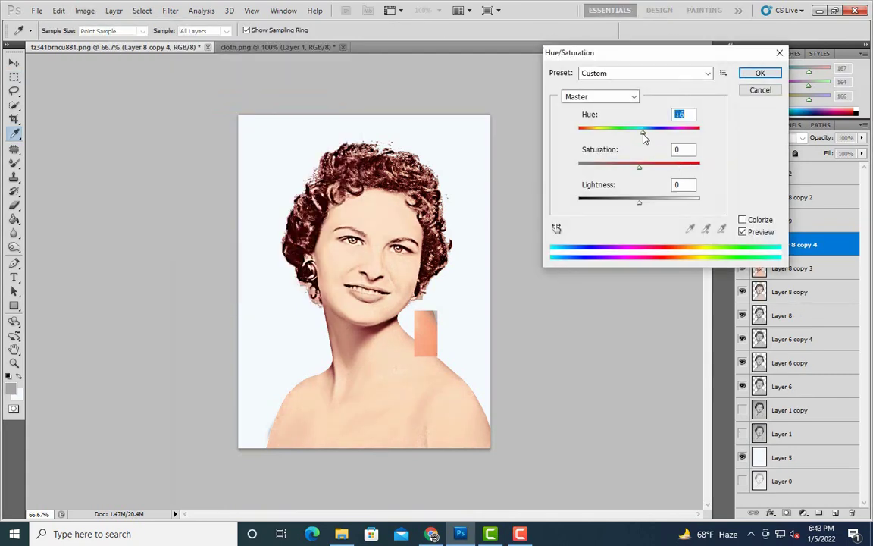
key("Return")
Add a black mask to the copy and paint the pinker tone back onto the face
key("ctrl+a")
left_click(787, 513, "alt")
key("ctrl+1")
key("b")
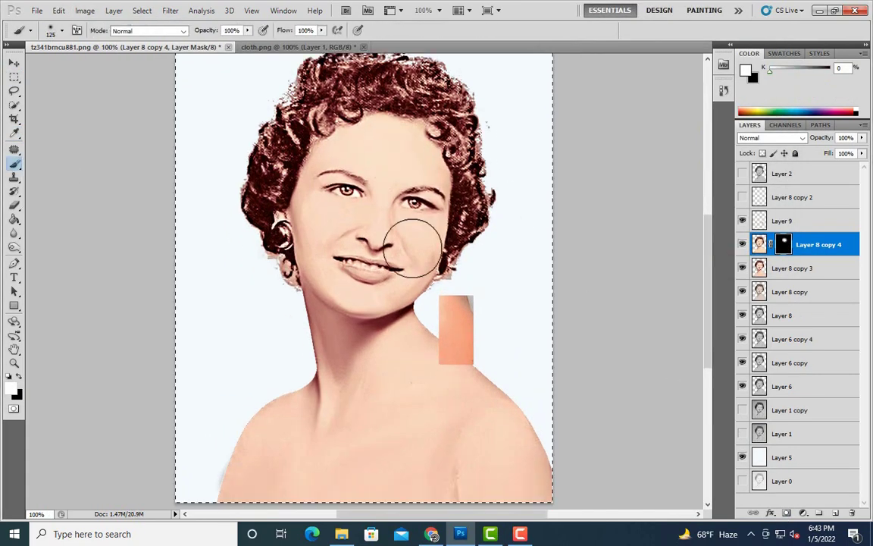
scroll(413, 248, "down", 2)
key("bracketleft")
key("bracketleft")
key("bracketleft")
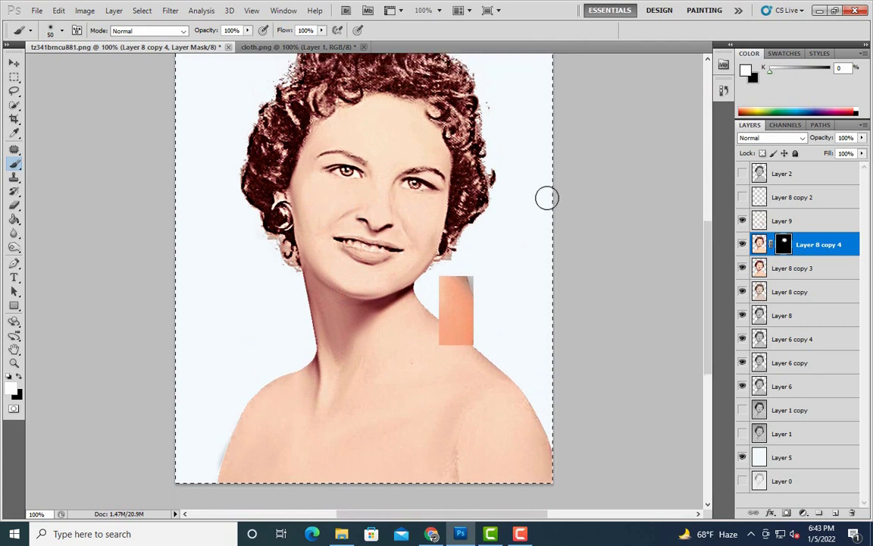
key("bracketleft")
scroll(327, 219, "down", 2)
scroll(327, 219, "up", 1)
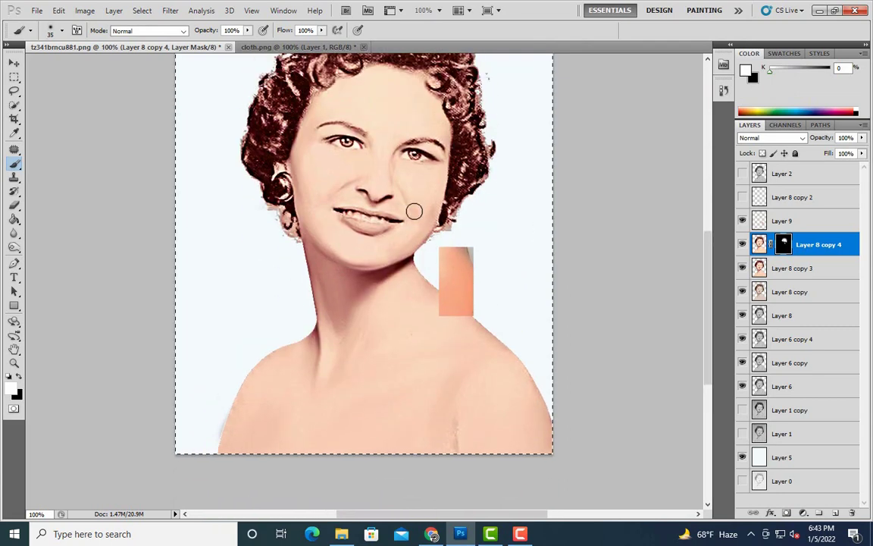
left_click_drag(333, 184, 356, 193)
Paint the shoulders onto the mask with a larger brush and reduce the copy's opacity
key("bracketright")
scroll(417, 225, "down", 1)
key("bracketright")
key("bracketright")
key("bracketright")
scroll(402, 239, "down", 2)
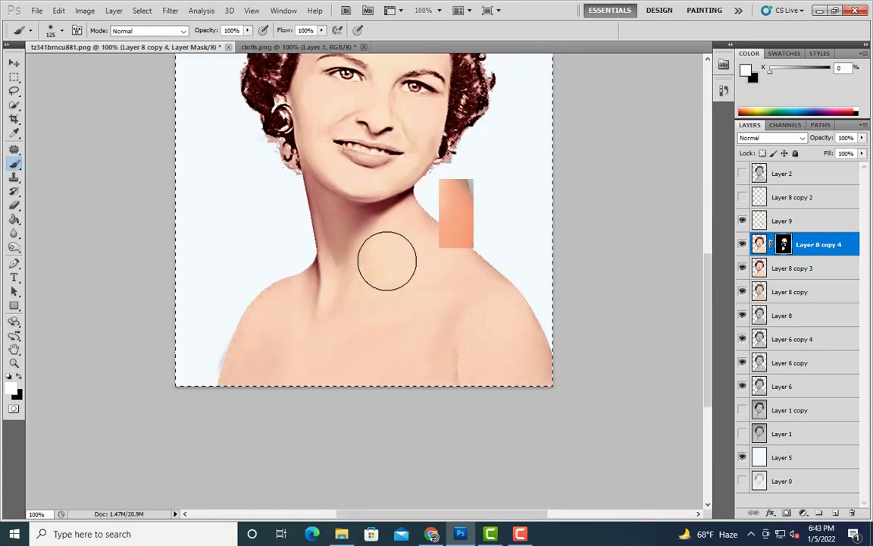
left_click_drag(385, 253, 529, 380)
scroll(341, 326, "up", 1)
left_click_drag(821, 138, 787, 137)
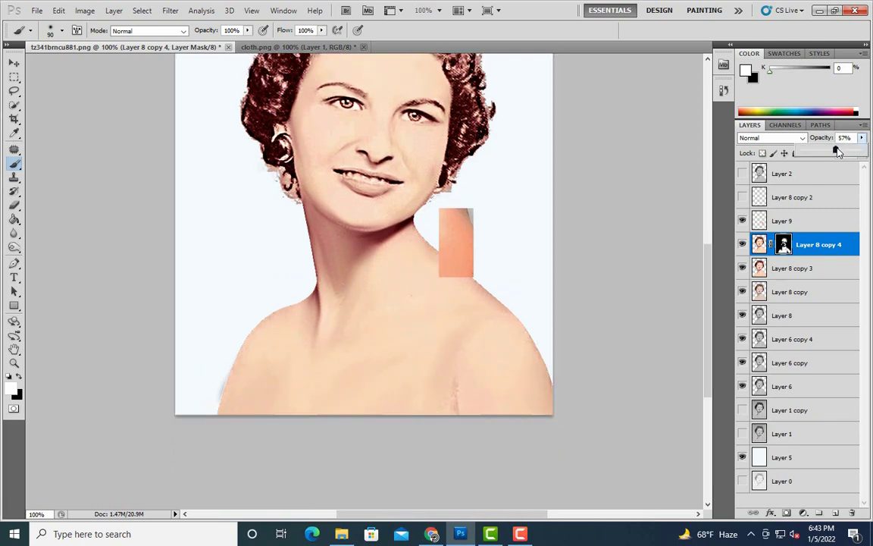
key("bracketright")
scroll(345, 325, "down", 1)
key("ctrl+minus")
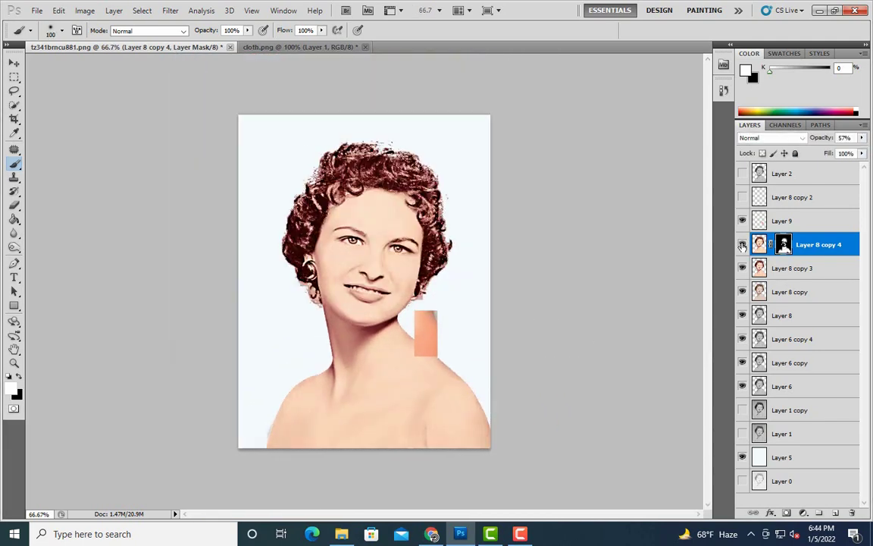
left_click_drag(862, 137, 828, 150)
Merge the two skin layers into one
left_click(792, 268, "shift")
right_click(789, 268)
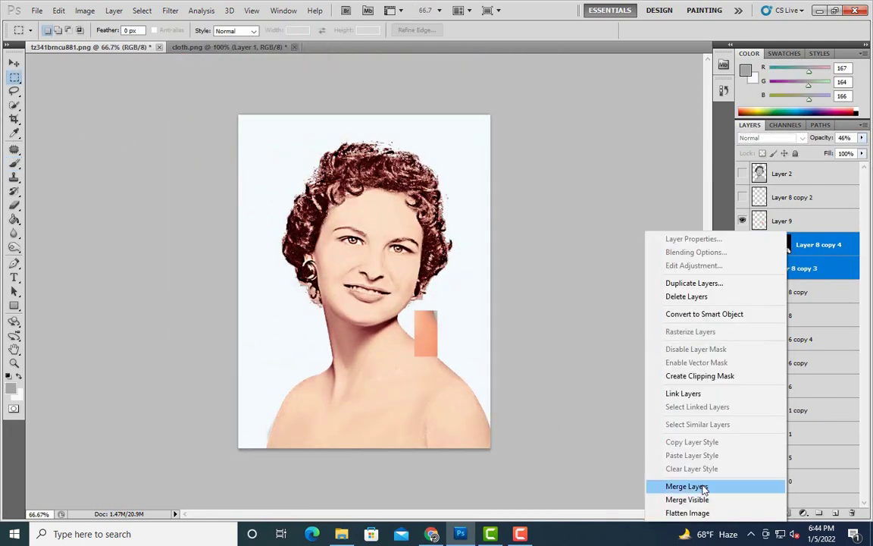
left_click(717, 483)
key("z")
left_click(475, 246)
key("ctrl+minus")
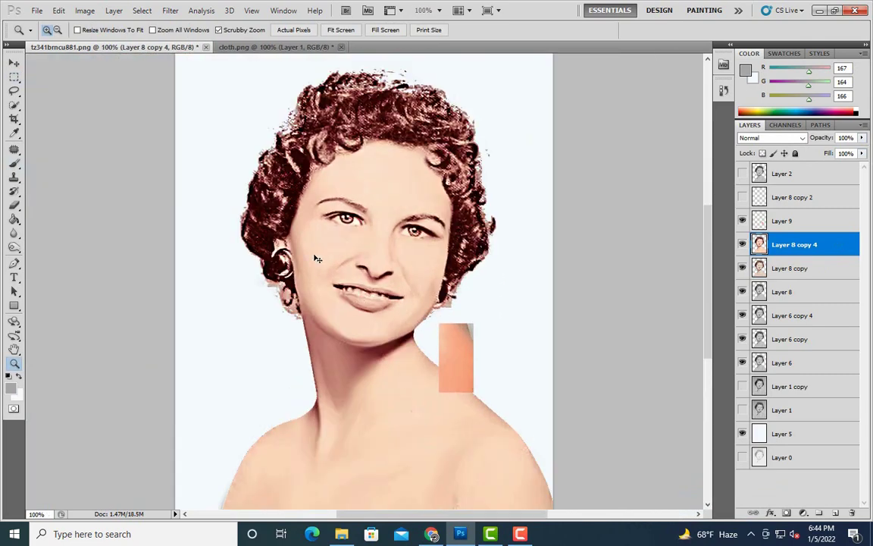
Duplicate the merged skin layer, apply Color Balance, and add a hiding mask for painting
key("ctrl+j")
left_click(84, 11)
left_click(249, 116)
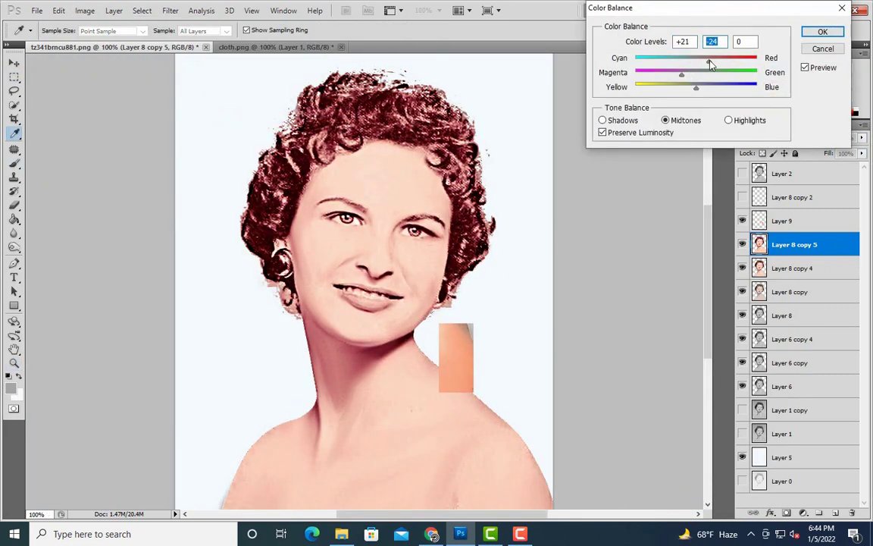
key("Return")
left_click(787, 513, "alt")
left_click(356, 310)
key("b")
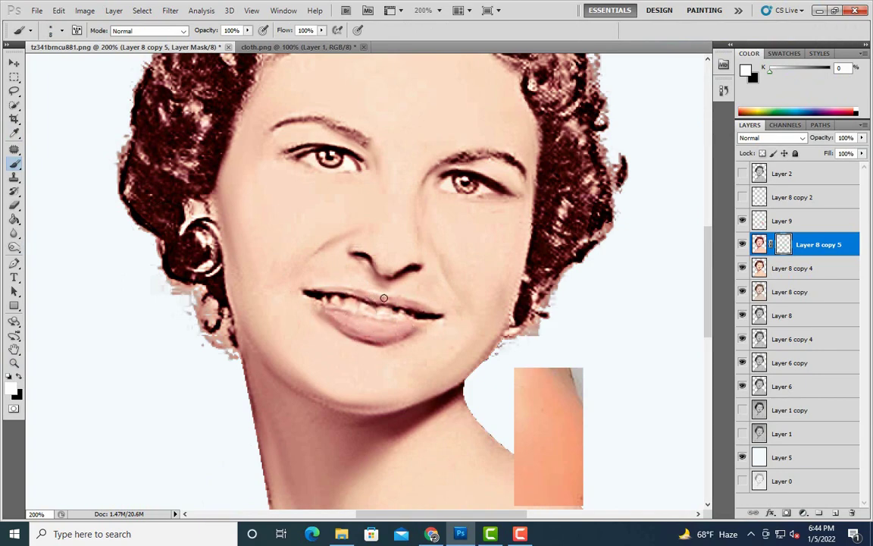
key("ctrl+minus")
Darken the copy's midtones with Curves for the lips and set its opacity to 83%
left_click(85, 10)
left_click(248, 65)
left_click_drag(699, 148, 699, 163)
key("Return")
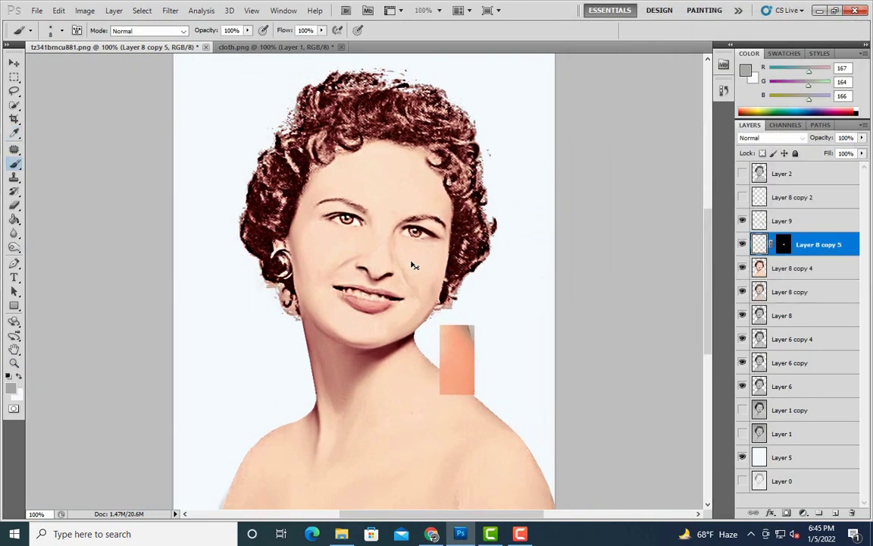
key("ctrl+plus")
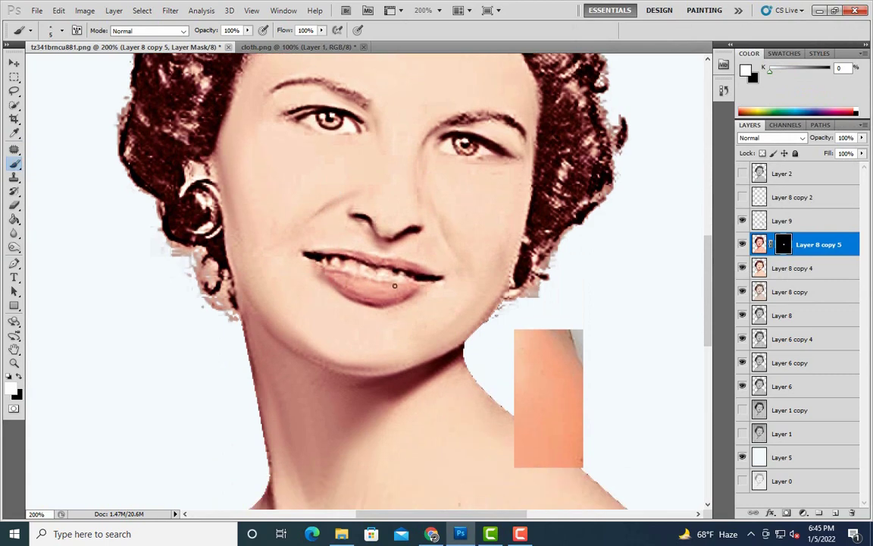
key("ctrl+minus")
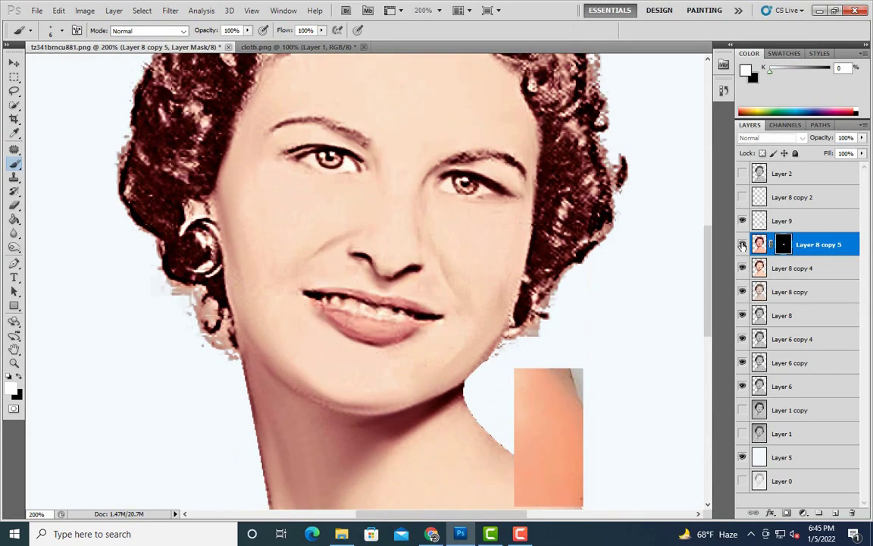
left_click(862, 137)
Apply another Color Balance to deepen the pink lip tint
left_click(84, 10)
left_click(254, 122)
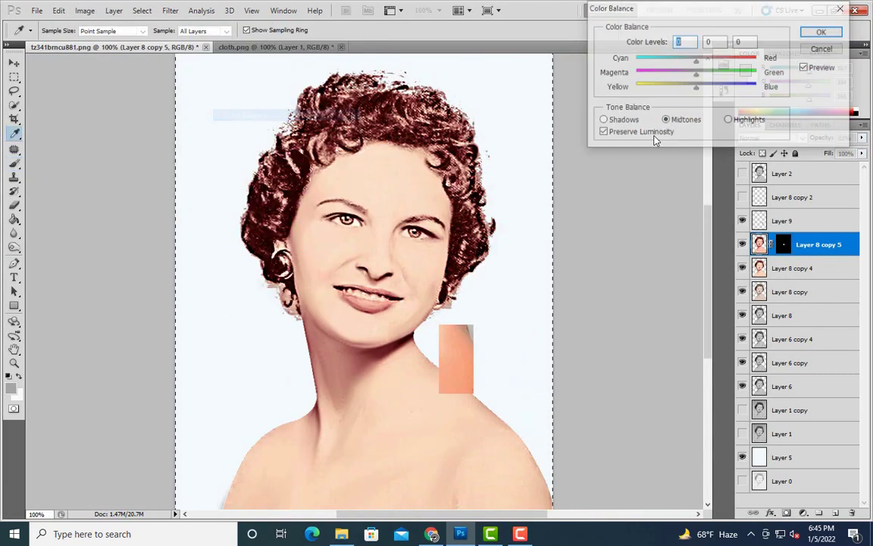
key("Return")
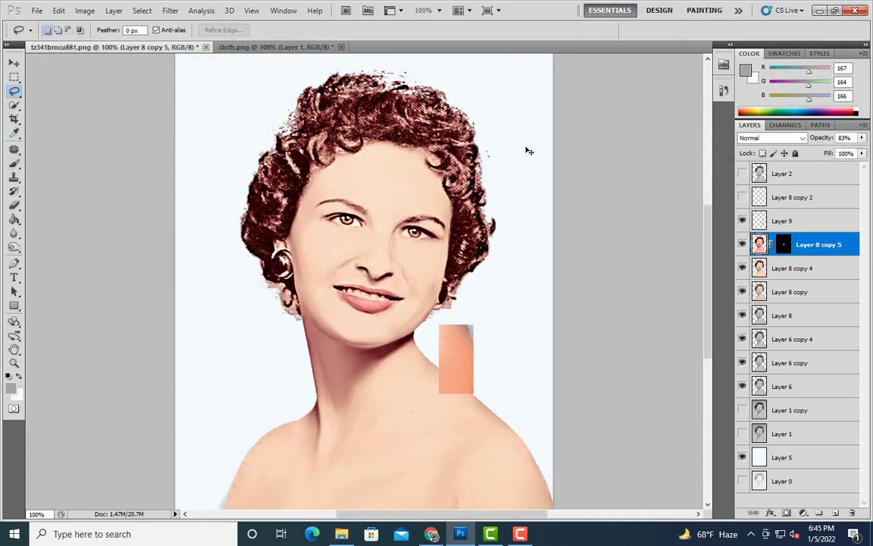
key("ctrl+plus")
key("ctrl+minus")
key("ctrl+minus")
Merge the lip colour down into the skin layer and select around the left eye
key("z")
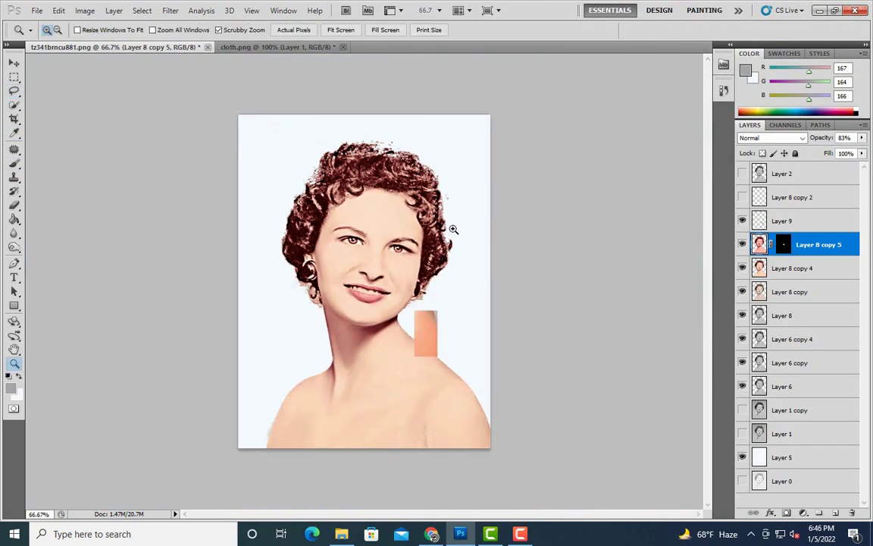
double_click(452, 229)
right_click(799, 245)
left_click(644, 438)
key("m")
left_click_drag(186, 215, 293, 270)
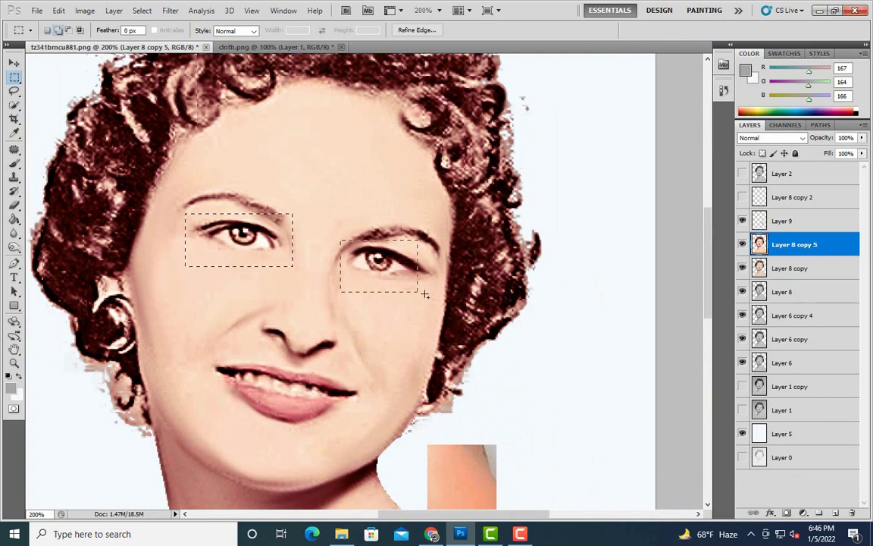
Copy the eyes to their own layer and give them a green, less saturated hue
key("ctrl+j")
key("ctrl+u")
left_click_drag(639, 166, 618, 166)
left_click_drag(639, 131, 664, 136)
left_click(760, 72)
Mask the eye colour and paint the green back into the left eye
left_click(786, 513, "alt")
key("b")
key("ctrl+plus")
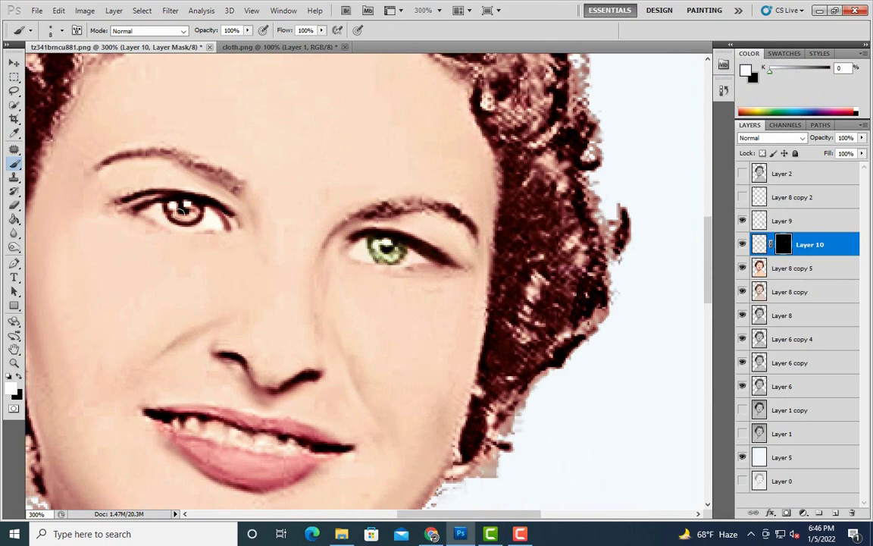
left_click_drag(182, 208, 174, 205)
key("ctrl+minus")
key("ctrl+minus")
Set the eye colour layer to 75% opacity and merge it into the face
key("m")
key("7")
key("5")
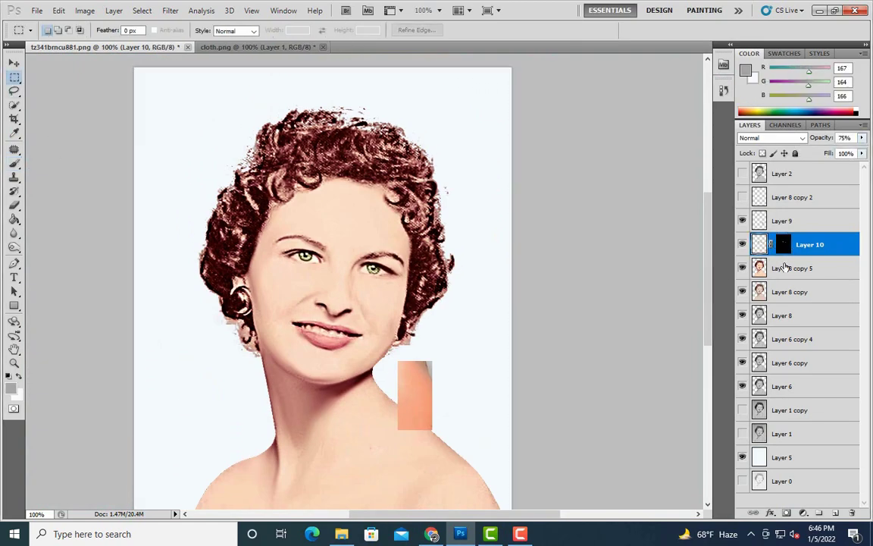
left_click(784, 267, "ctrl")
key("ctrl+e")
Duplicate the face and apply Hue/Saturation with Hue +5 and Saturation -28
key("ctrl+j")
key("i")
key("ctrl+u")
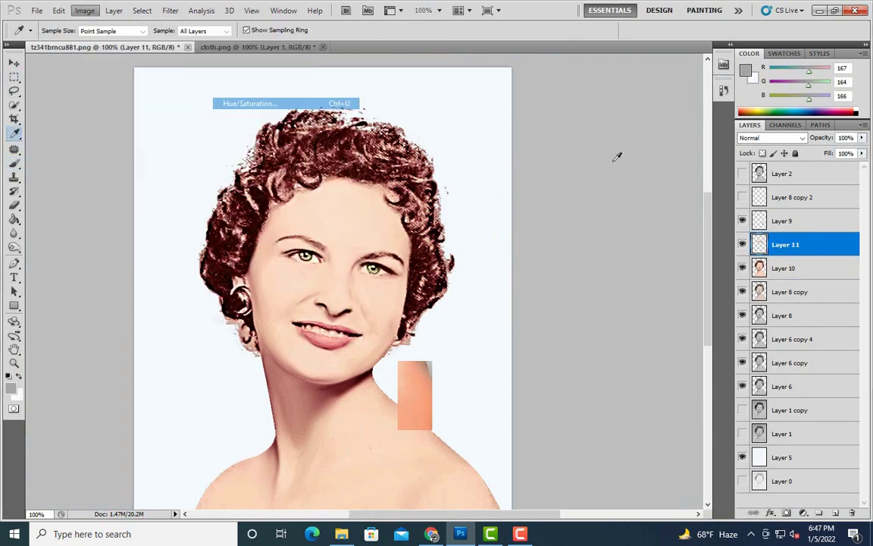
left_click_drag(639, 167, 621, 169)
key("ctrl+plus")
left_click_drag(639, 132, 642, 132)
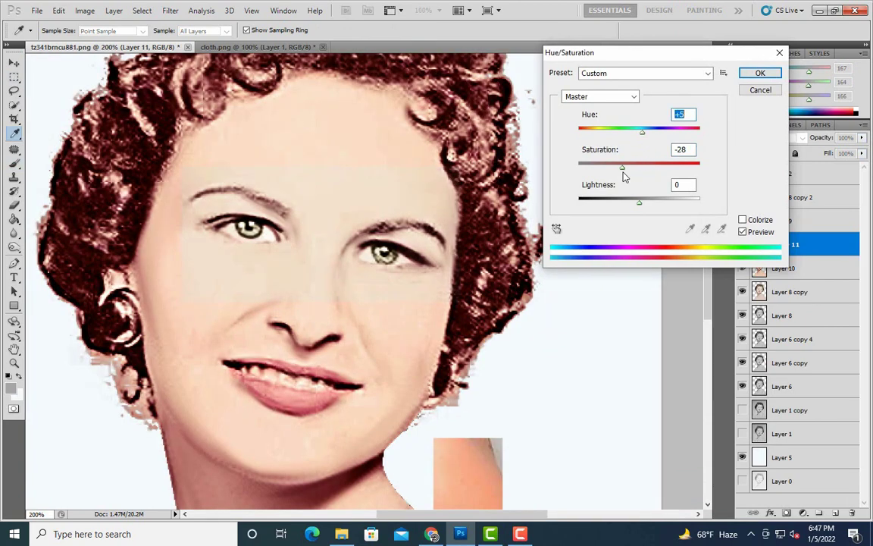
key("ctrl+minus")
left_click_drag(639, 202, 643, 206)
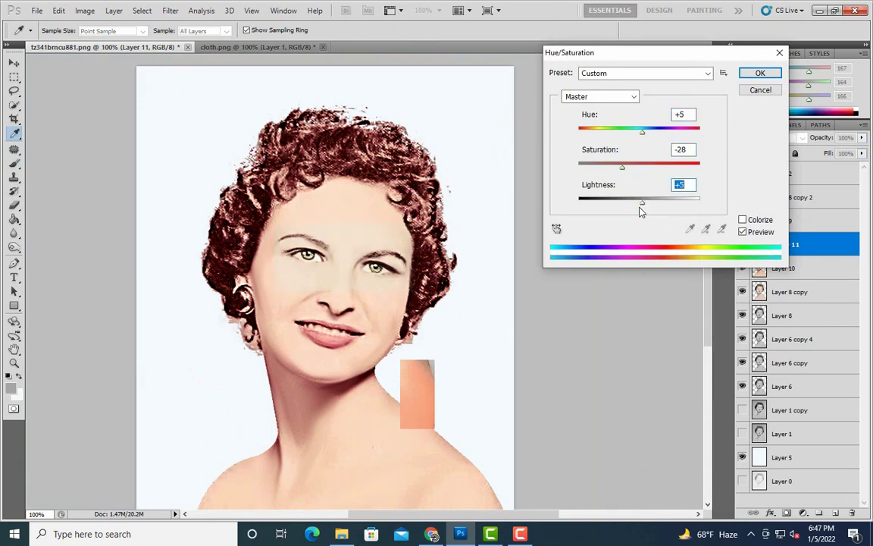
Hide the toned face copy with a black mask, then merge it down
key("ctrl+plus")
key("Return")
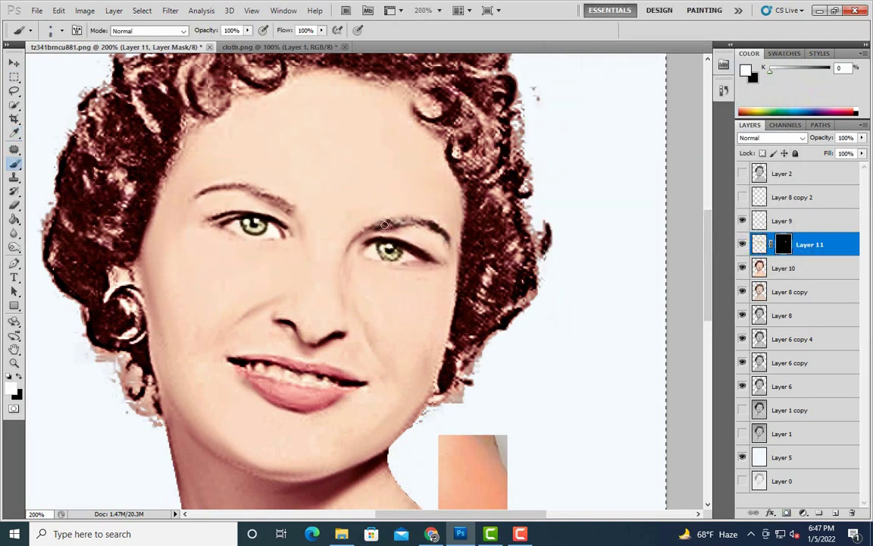
scroll(200, 193, "down", 2)
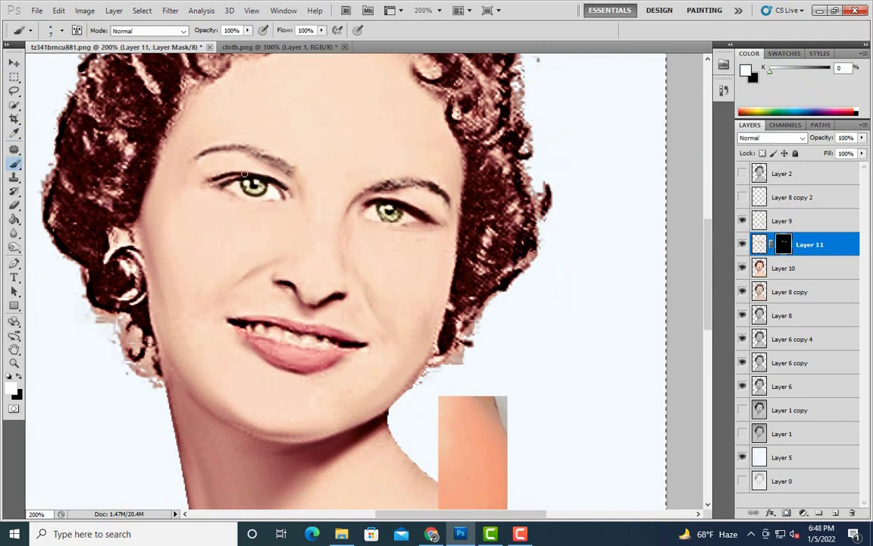
key("ctrl+0")
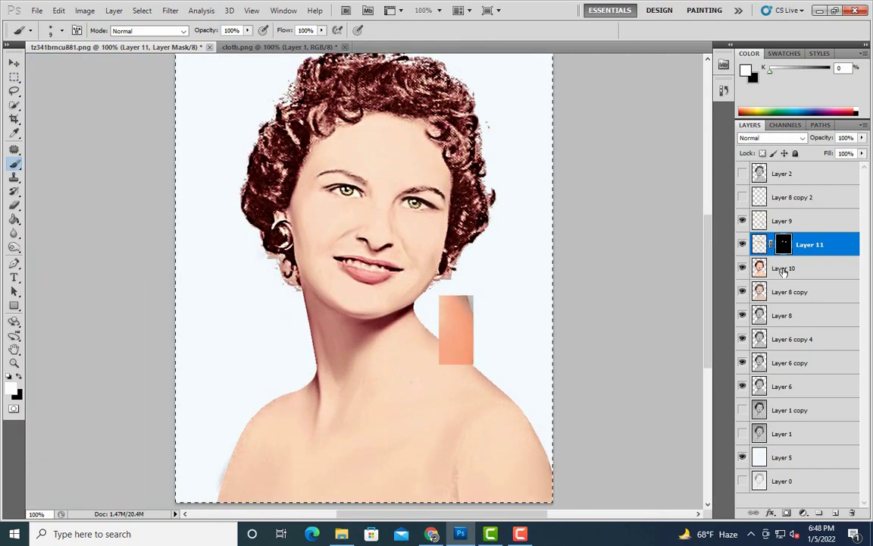
key("ctrl+e")
Copy the mouth area to a new layer and desaturate it with Hue/Saturation at -34
key("z")
key("ctrl+plus")
left_click_drag(270, 195, 400, 263)
key("ctrl+j")
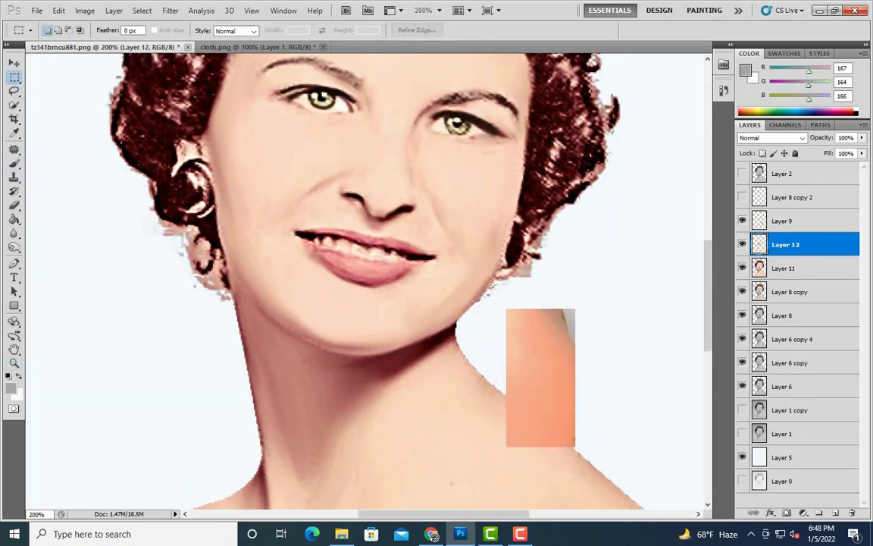
left_click(85, 11)
left_click(257, 104)
left_click_drag(639, 163, 621, 168)
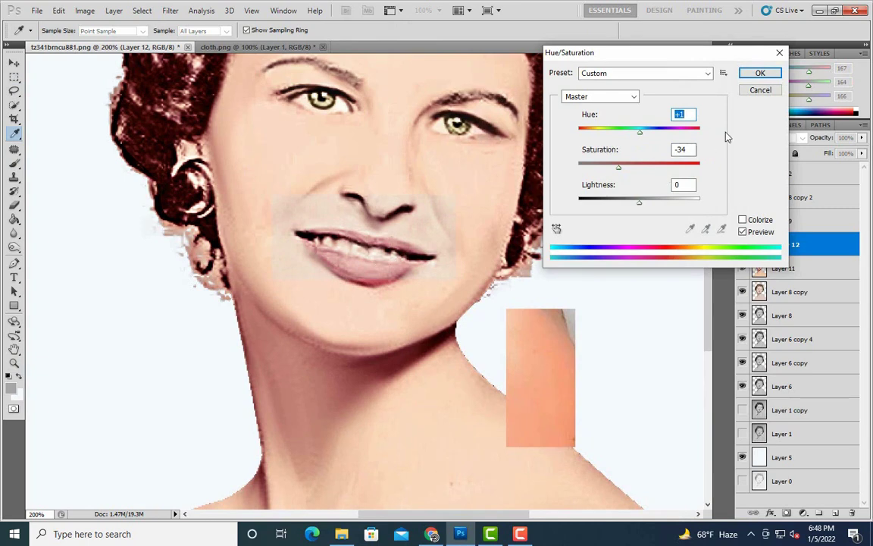
key("Return")
Hide the desaturated patch with a black mask and brush it back over the teeth
key("ctrl+i")
key("b")
key("ctrl+plus")
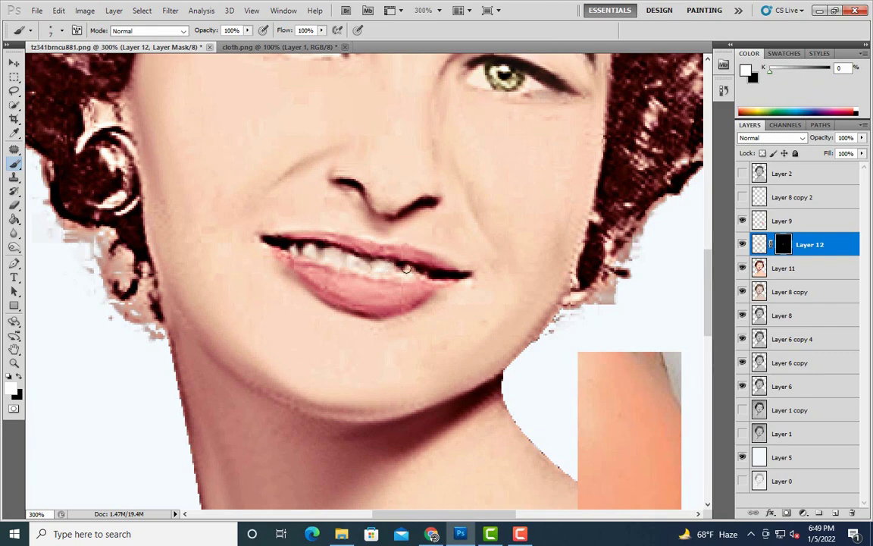
key("ctrl+minus")
key("ctrl+minus")
Merge the whitened teeth patch into Layer 12 and add empty Layer 13 above
right_click(800, 221)
left_click(705, 483)
key("z")
left_click(360, 294)
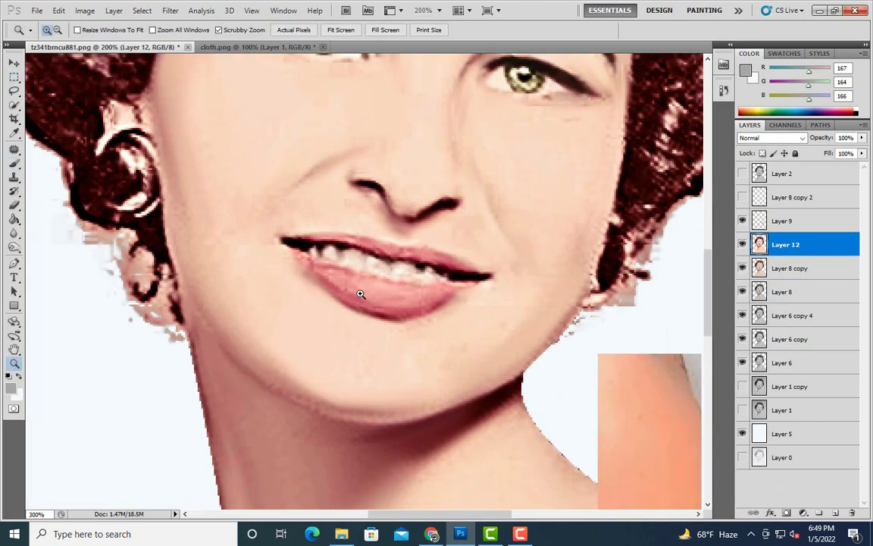
key("ctrl+shift+alt+n")
Paint near-black gaps between the front teeth at 400% zoom
key("b")
scroll(315, 237, "down", 1)
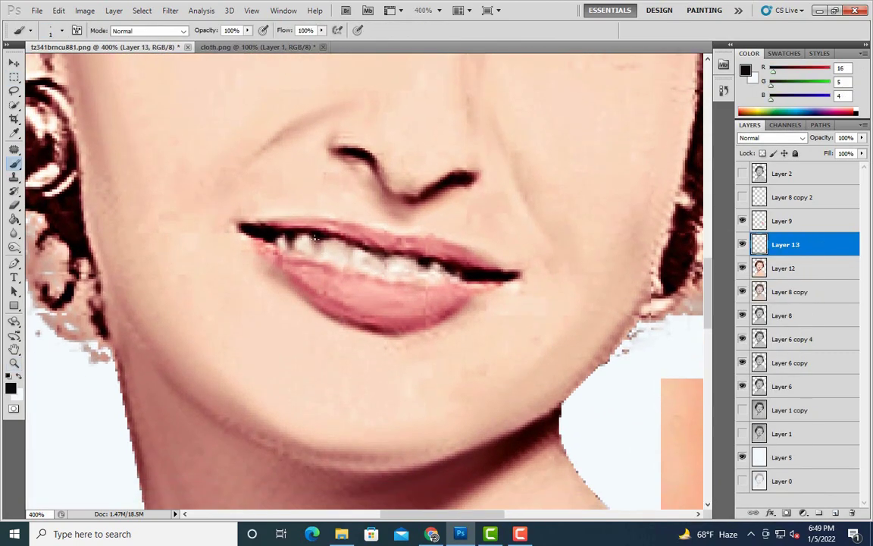
key("ctrl+minus")
key("ctrl+minus")
key("ctrl+minus")
key("ctrl+minus")
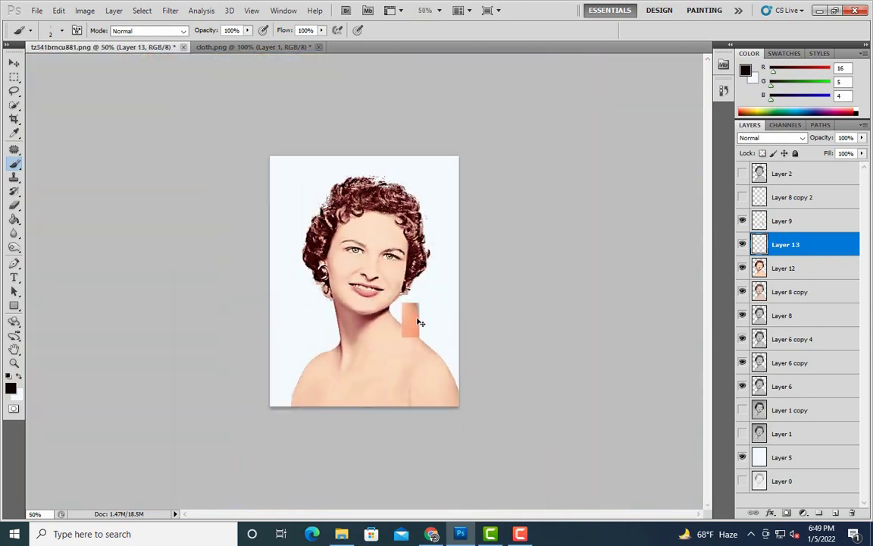
key("ctrl+plus")
key("ctrl+plus")
key("ctrl+plus")
scroll(353, 341, "up", 3)
key("ctrl+plus")
scroll(114, 206, "down", 1)
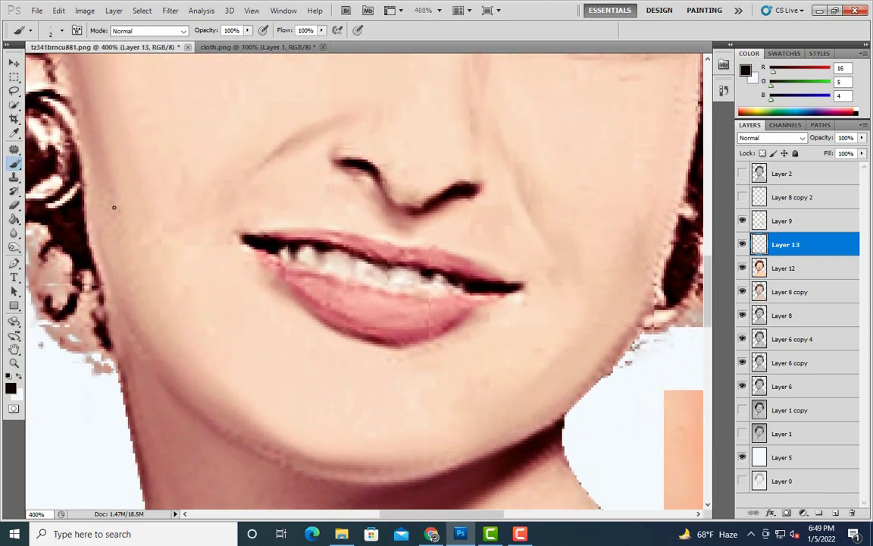
key("ctrl+minus")
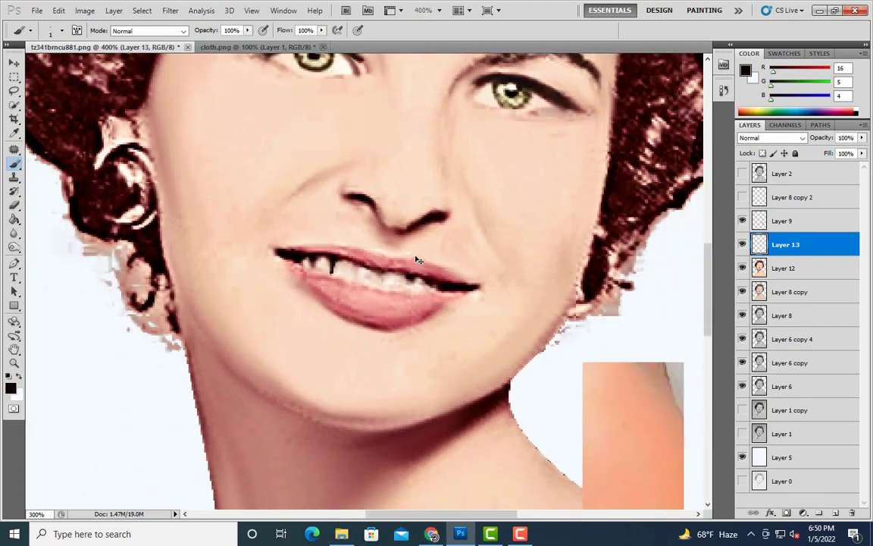
Soften the painted tooth gaps with the Eraser at 40% opacity
key("ctrl+plus")
key("e")
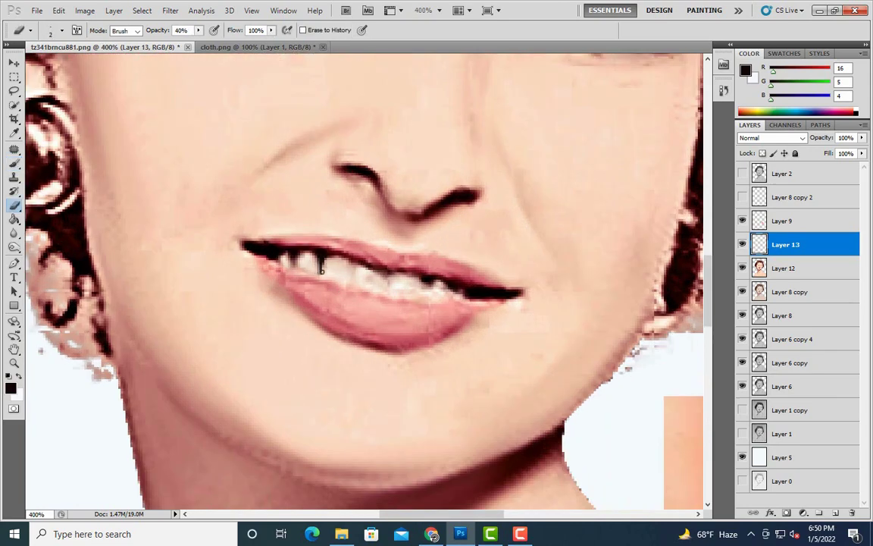
key("ctrl+minus")
key("ctrl+minus")
key("ctrl+minus")
key("ctrl+plus")
key("ctrl+plus")
key("ctrl+plus")
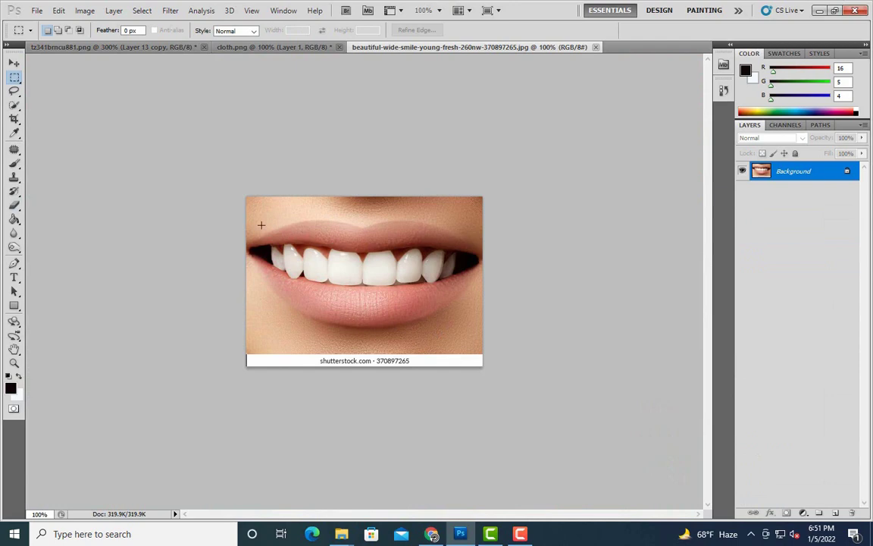
Bring the stock teeth layer into the portrait and transform it into the mouth's left side
key("ctrl+j")
mouse_move(793, 172)
left_mouse_down()
mouse_move(486, 375)
mouse_move(316, 282)
left_mouse_up()
key("ctrl+t")
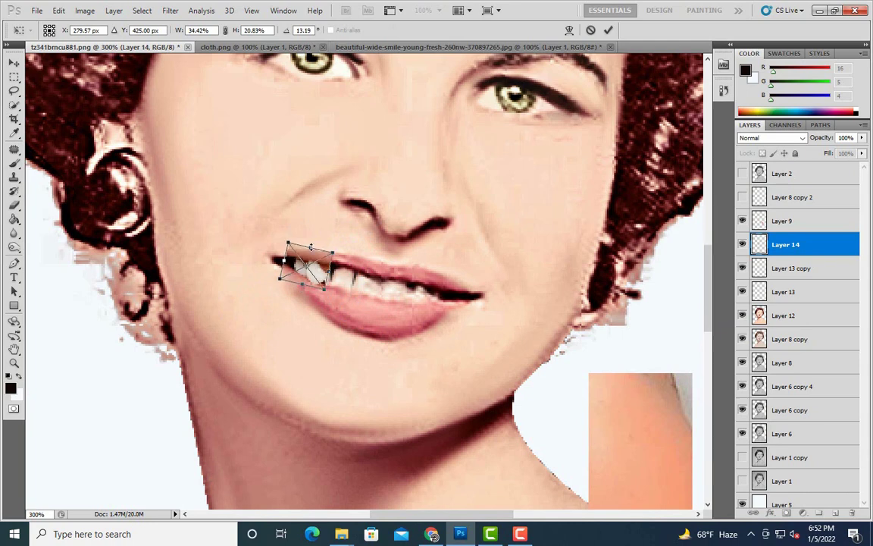
key("Return")
Lower the stock teeth layer to 71% opacity and erase its edges
left_click_drag(862, 137, 841, 146)
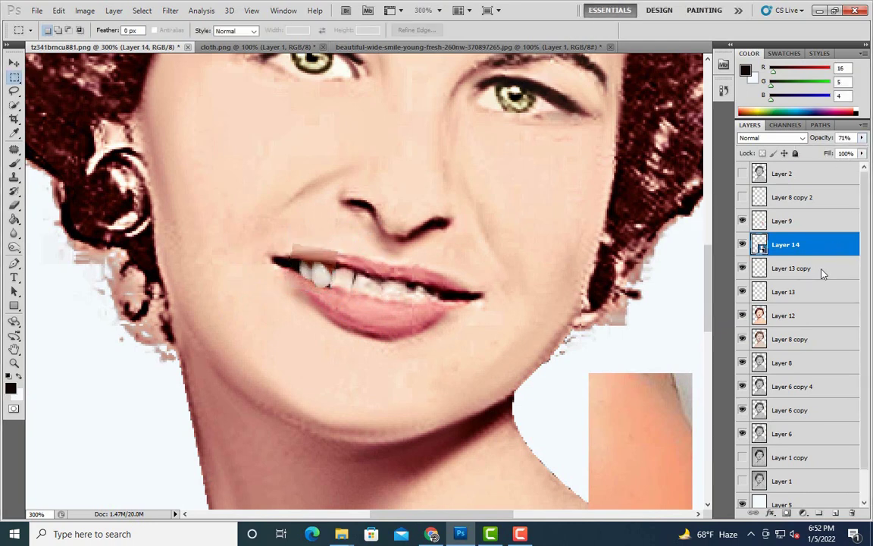
key("e")
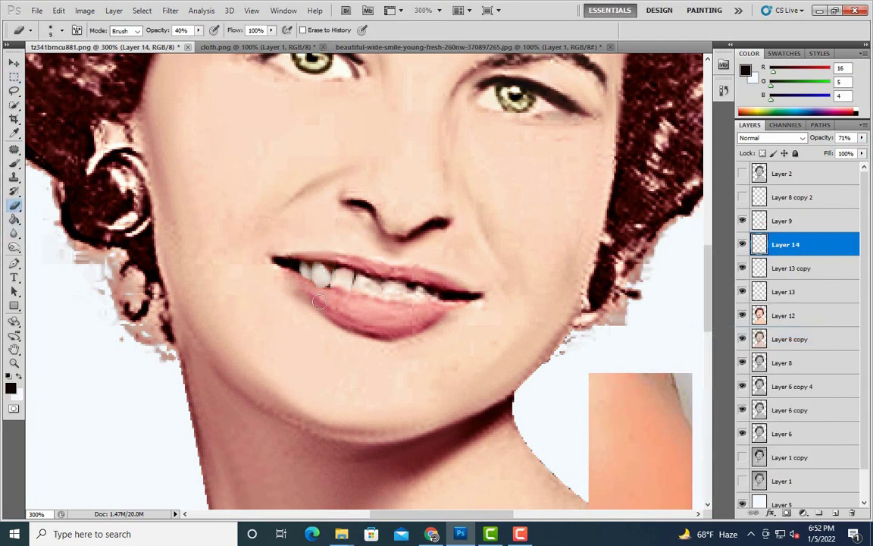
key("ctrl+plus")
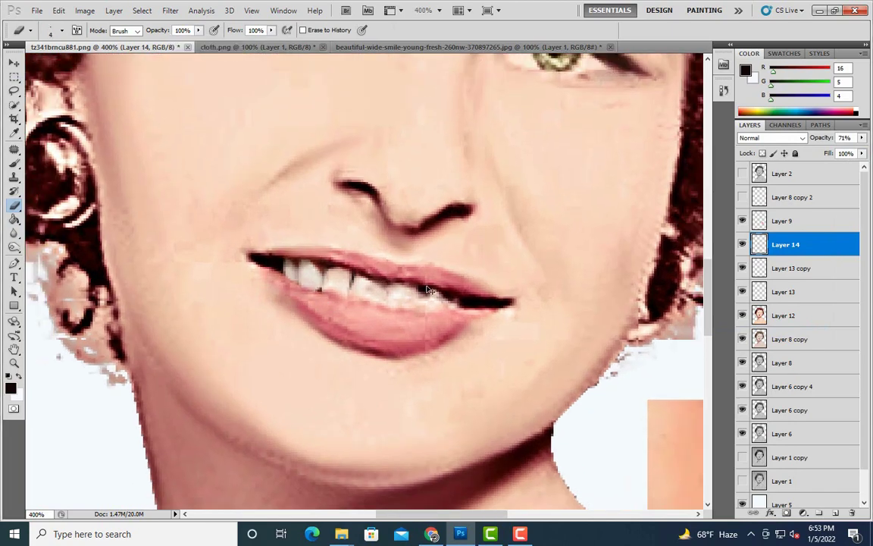
left_click(470, 47)
Copy the stock photo's two front teeth and paste them into the portrait
key("m")
left_click(788, 191)
key("ctrl+j")
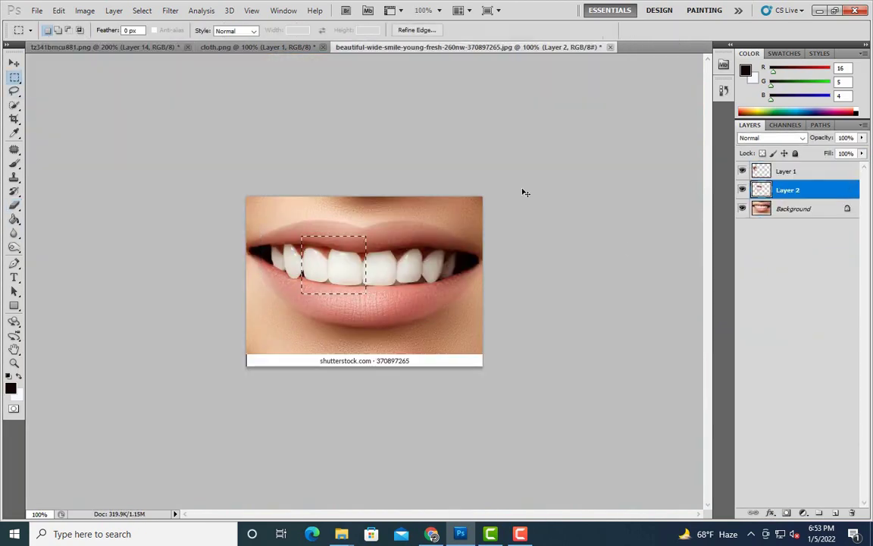
left_click(106, 47)
key("ctrl+v")
Shrink, tilt and distort the pasted front teeth into the mouth opening
key("ctrl+t")
mouse_move(427, 338)
left_mouse_down()
mouse_move(390, 303)
mouse_move(443, 344)
left_mouse_up()
key("Return")
key("ctrl+plus")
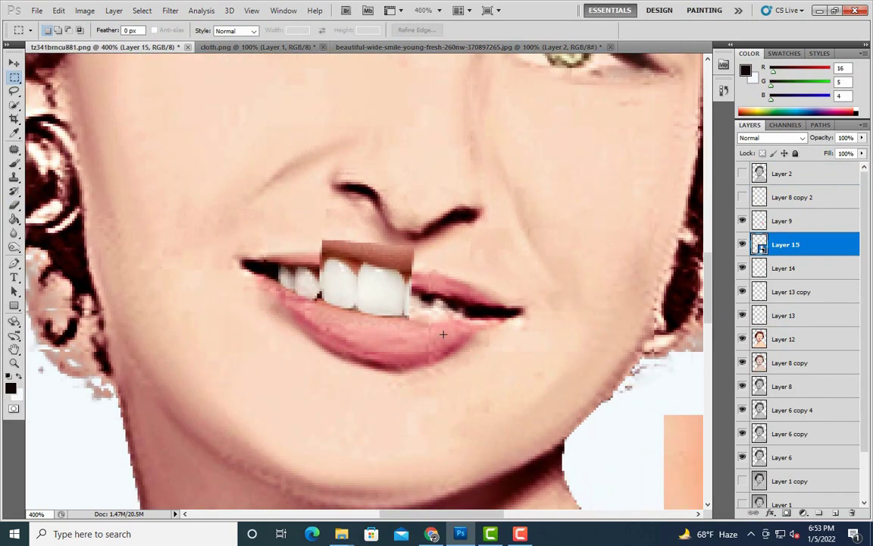
key("ctrl+t")
left_click_drag(322, 250, 307, 266)
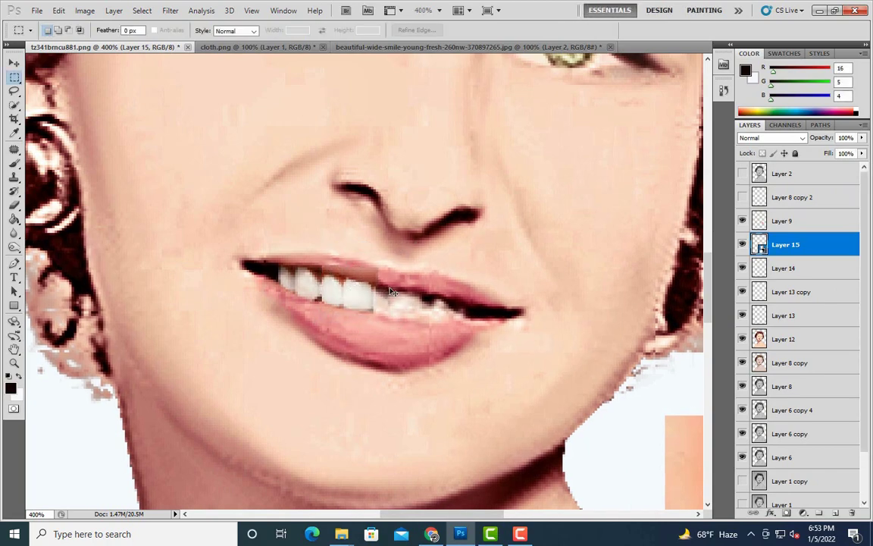
key("Return")
key("ctrl+minus")
key("ctrl+t")
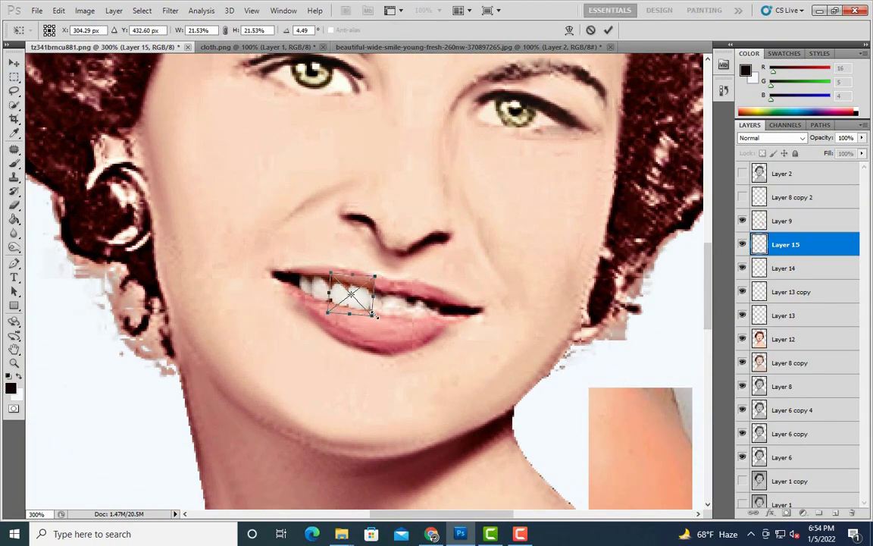
key("Return")
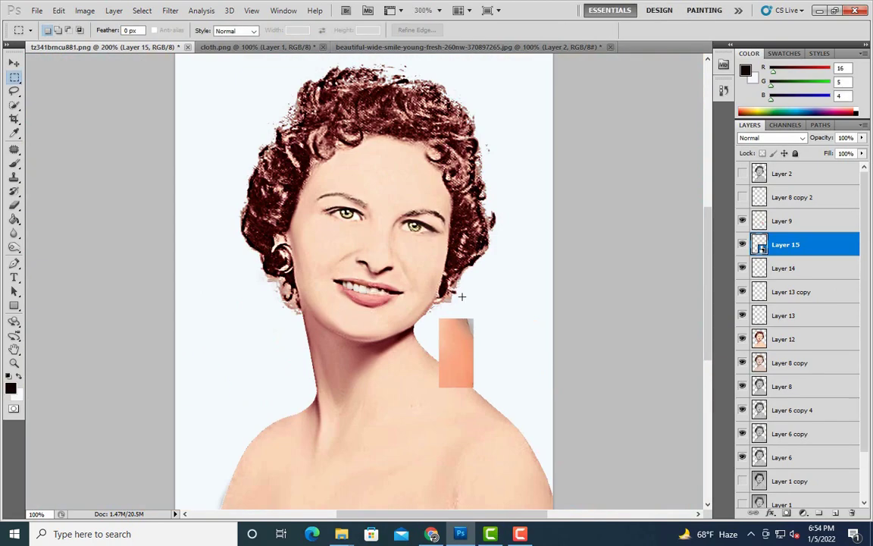
Lower the front teeth layer to 79% opacity and finalize its placement
left_click(861, 137)
left_click_drag(859, 151, 851, 151)
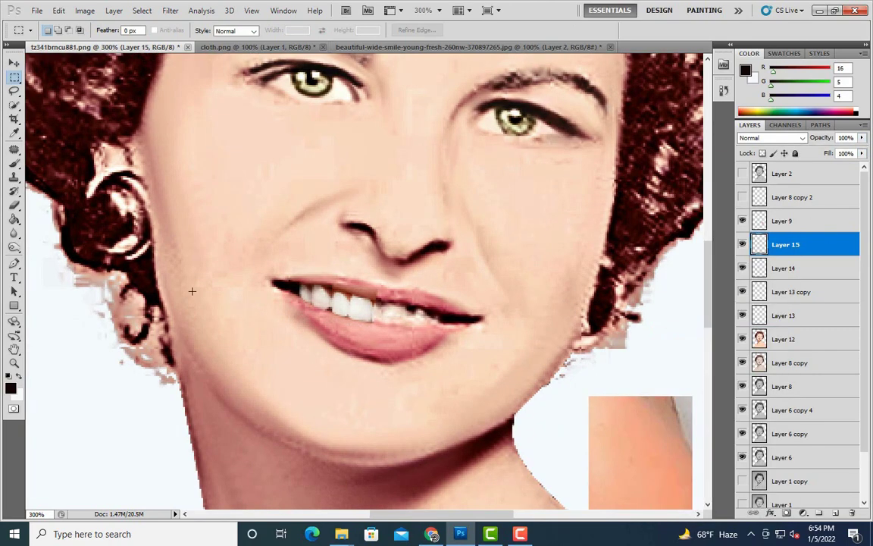
key("b")
scroll(346, 290, "down", 1)
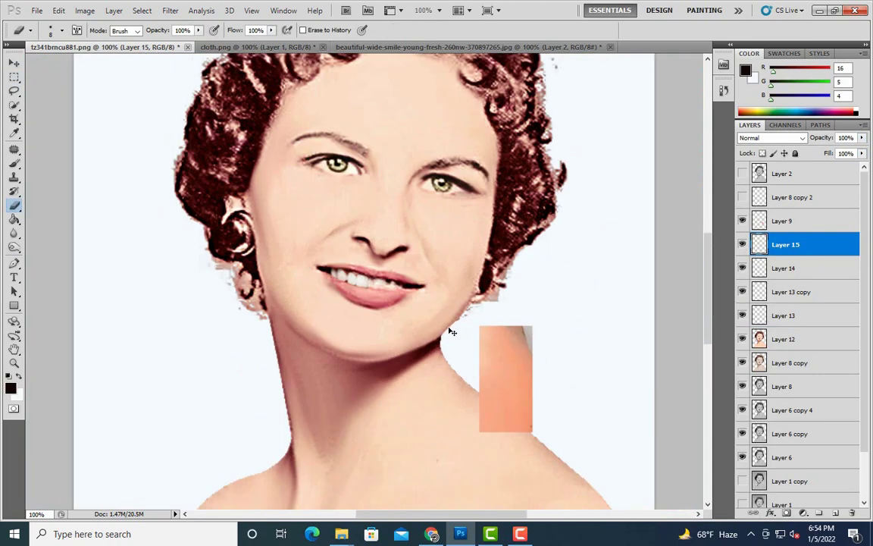
key("ctrl+t")
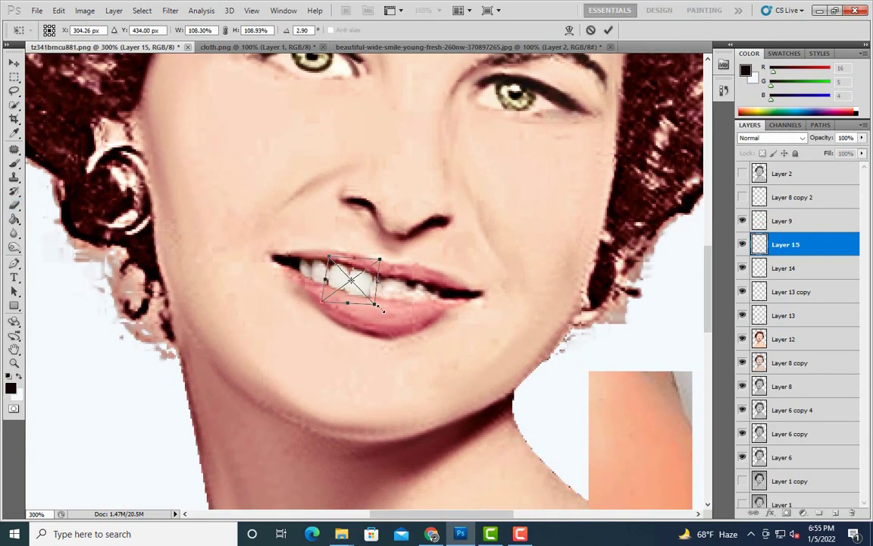
key("Return")
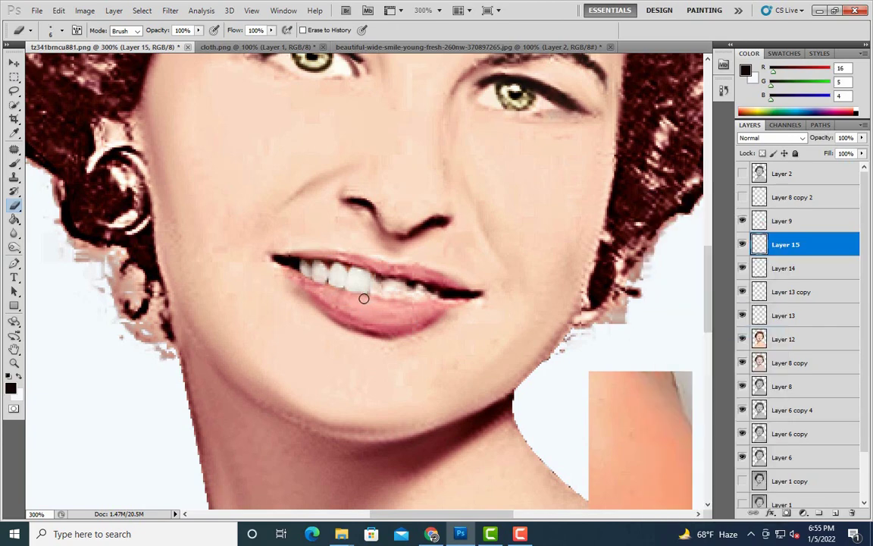
Duplicate the front teeth layer as Layer 15 copy for flipping
scroll(535, 258, "up", 1)
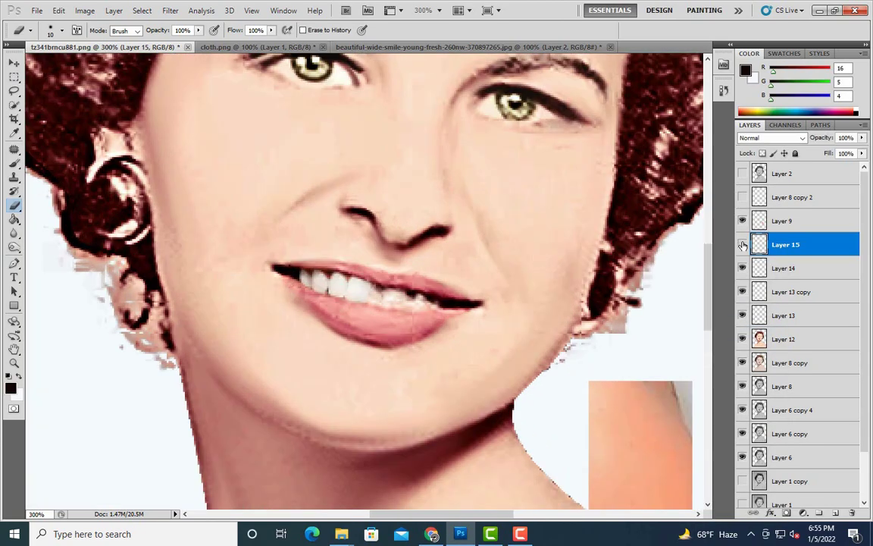
key("ctrl+minus")
right_click(803, 239)
key("Escape")
key("ctrl+j")
key("ctrl+t")
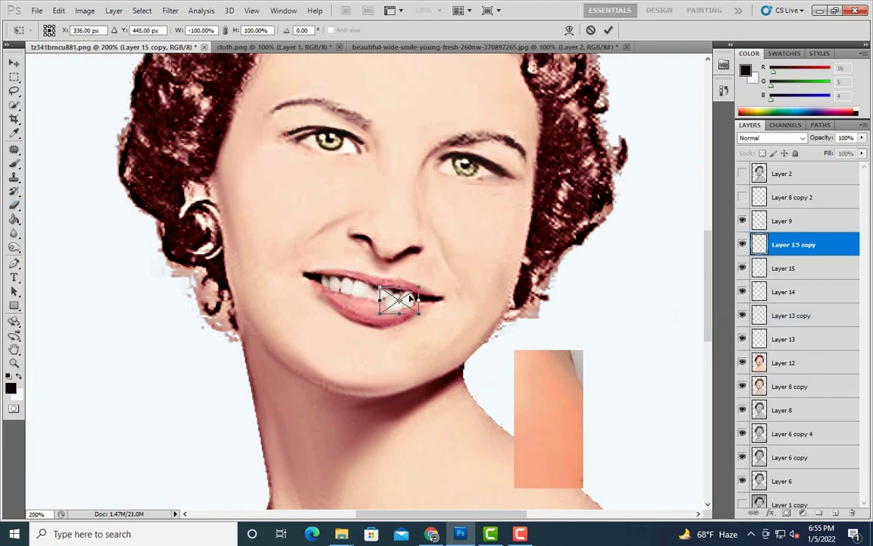
Flip the duplicated teeth copy vertically
key("Escape")
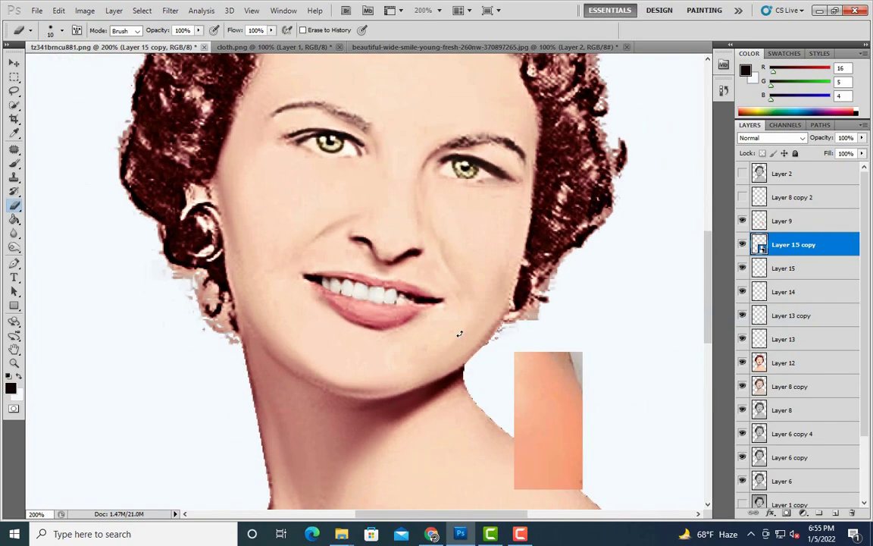
right_click(796, 244)
left_click(706, 334)
right_click(796, 244)
left_click(680, 312)
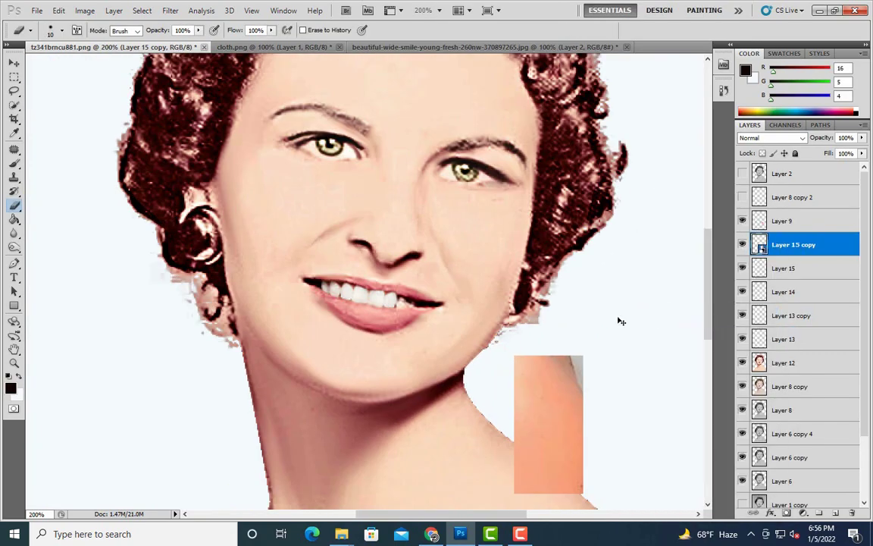
key("ctrl+t")
key("Escape")
key("ctrl+t")
key("Escape")
Check the teeth placement up close and brush over the mouth area
key("ctrl+plus")
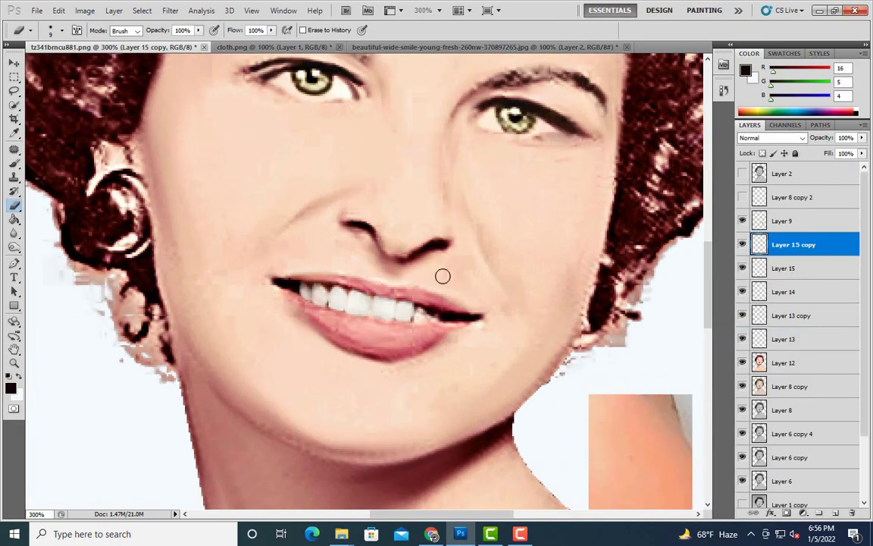
scroll(745, 222, "down", 1)
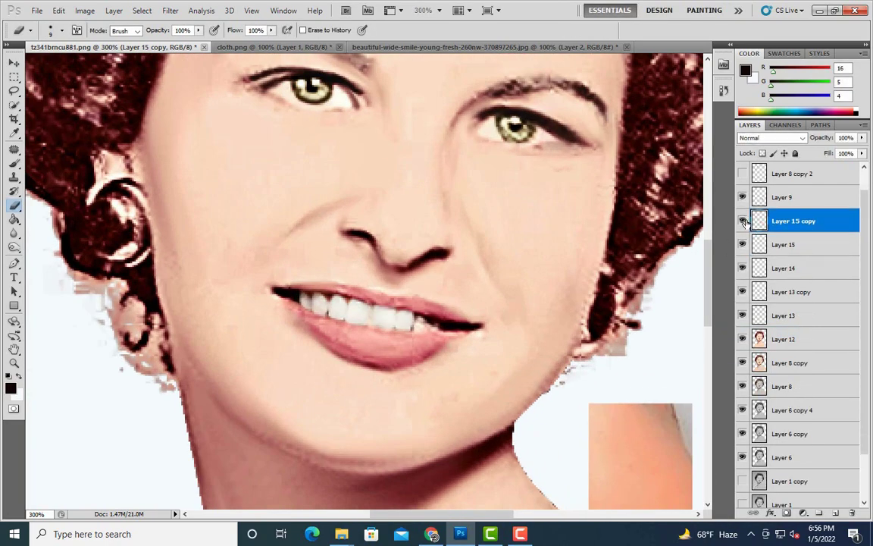
key("ctrl+t")
key("Return")
key("b")
left_click_drag(419, 329, 468, 341)
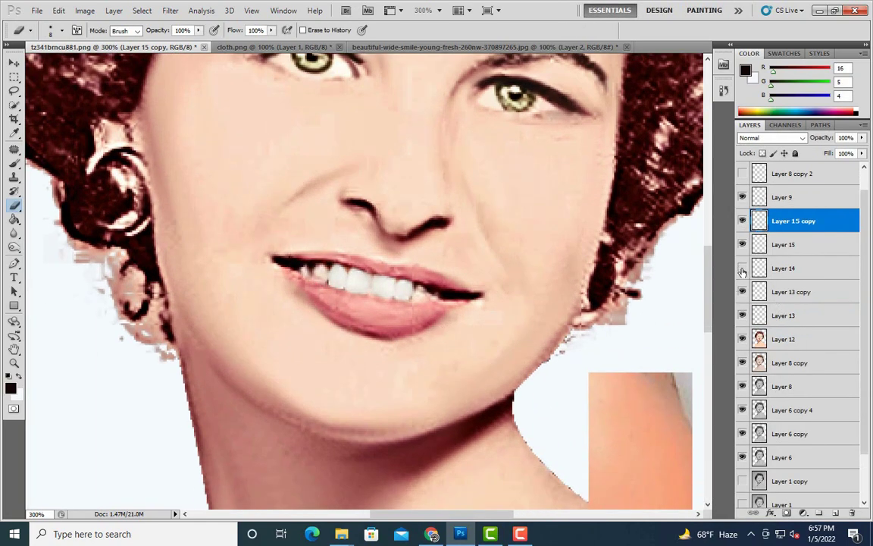
Merge the teeth layers, duplicate them, and rotate the copy along the lower lip
left_click(783, 267, "shift")
right_click(788, 228)
left_click(672, 485)
key("ctrl+j")
key("ctrl+t")
left_click_drag(432, 322, 512, 343)
left_click_drag(409, 303, 436, 309)
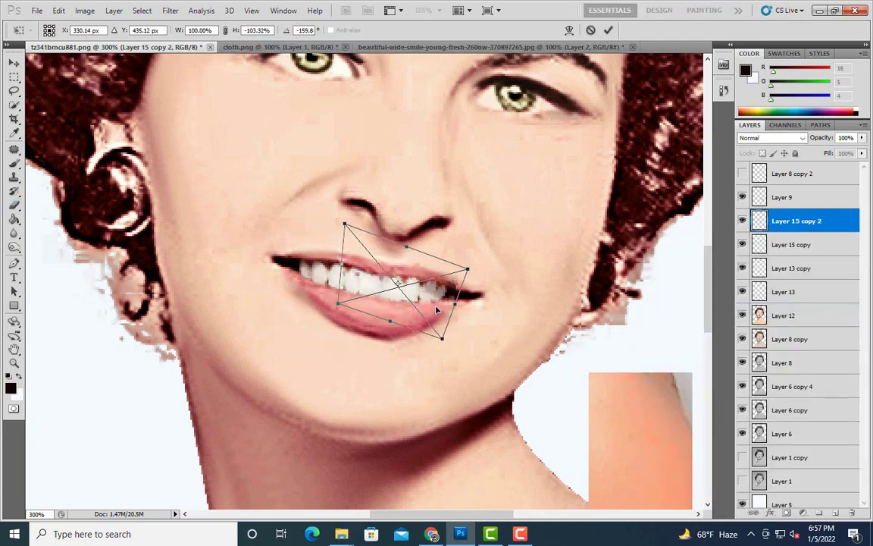
key("Return")
Erase and resize the rotated teeth copy to blend with the smile
key("e")
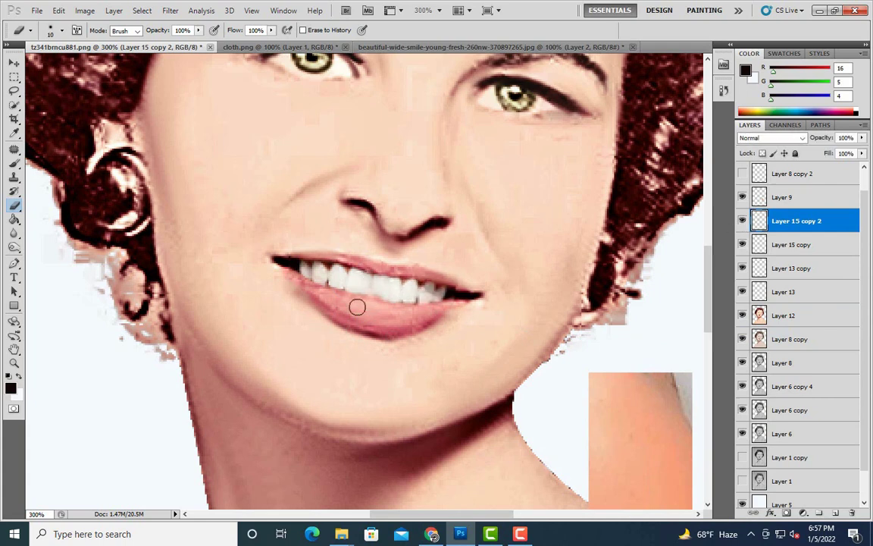
key("ctrl+t")
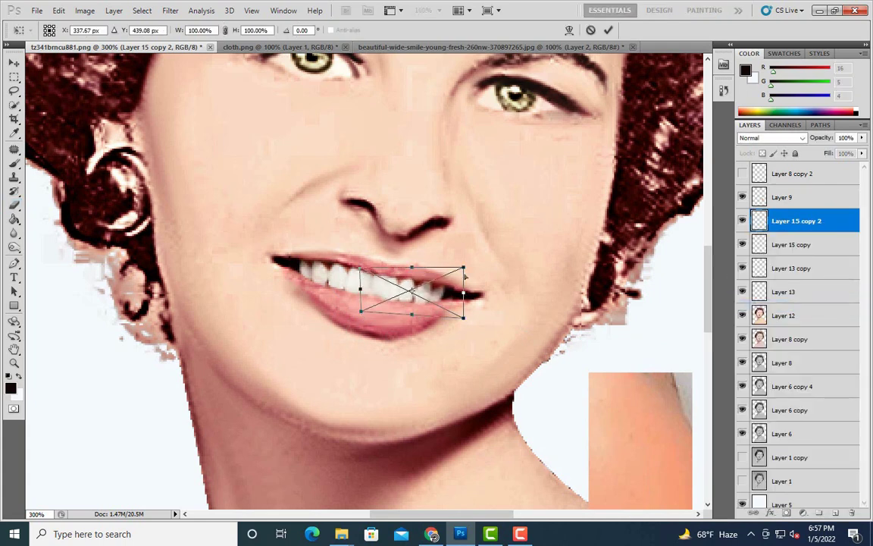
key("Return")
key("ctrl+t")
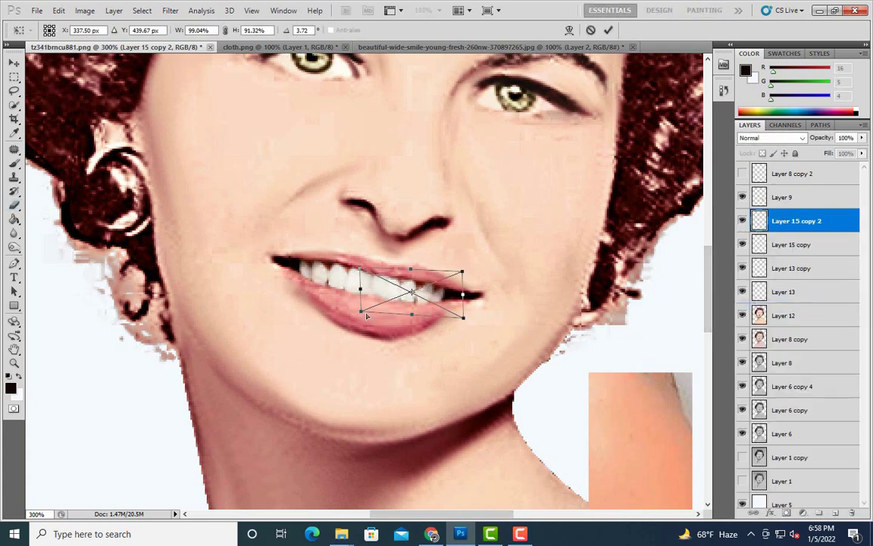
right_click(796, 221)
left_click(672, 332)
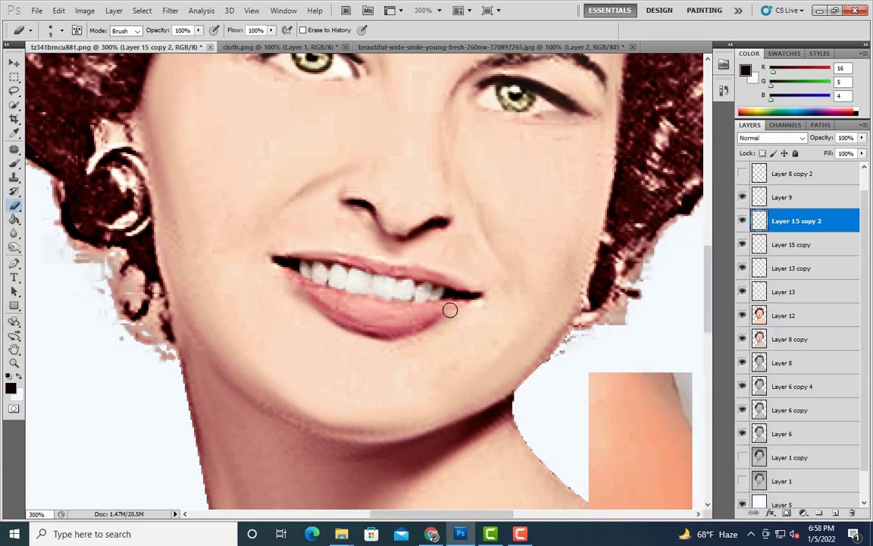
key("ctrl+minus")
key("ctrl+minus")
key("ctrl+plus")
Merge Layer 15 copy 2 down through Layer 12 into one face layer
left_click(783, 314, "shift")
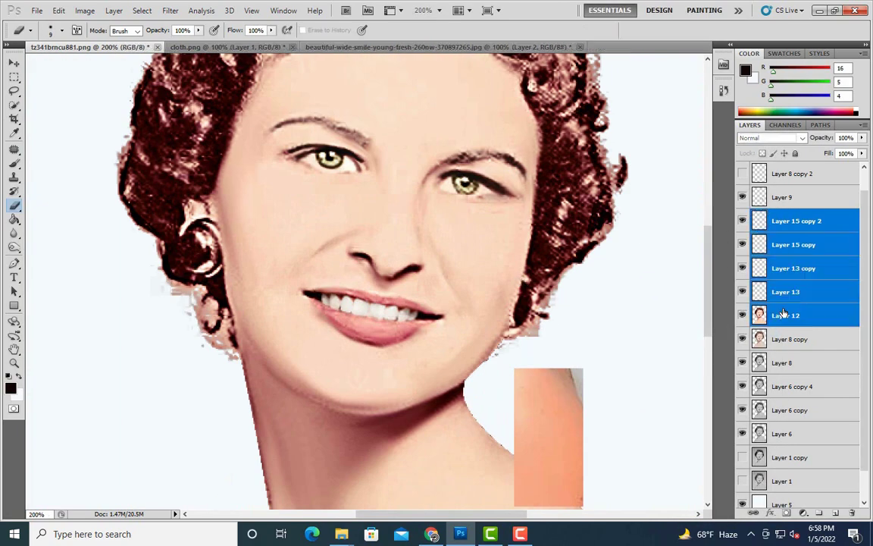
key("ctrl+e")
left_click(259, 47)
left_click(455, 47)
left_click(140, 47)
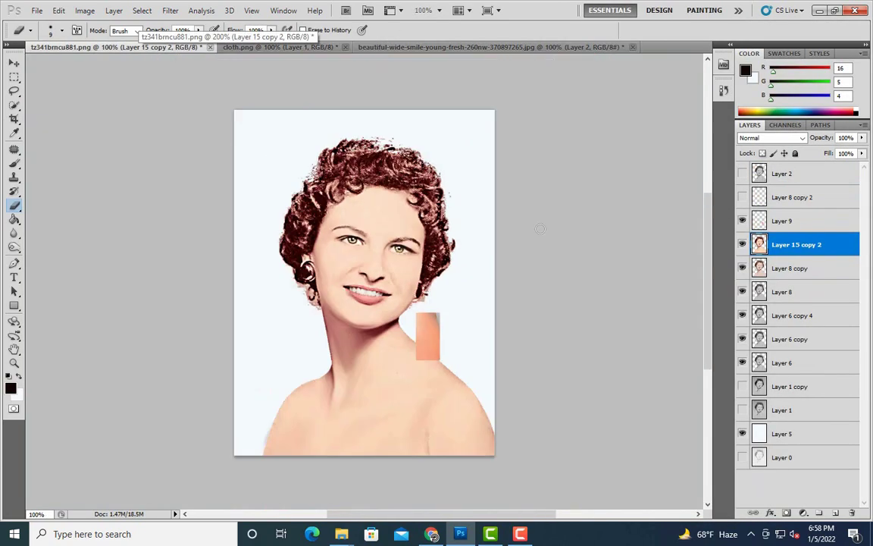
Duplicate the merged face layer as copy 3 and set a smaller mixer brush
scroll(359, 259, "down", 2)
key("ctrl+j")
key("ctrl+plus")
key("b")
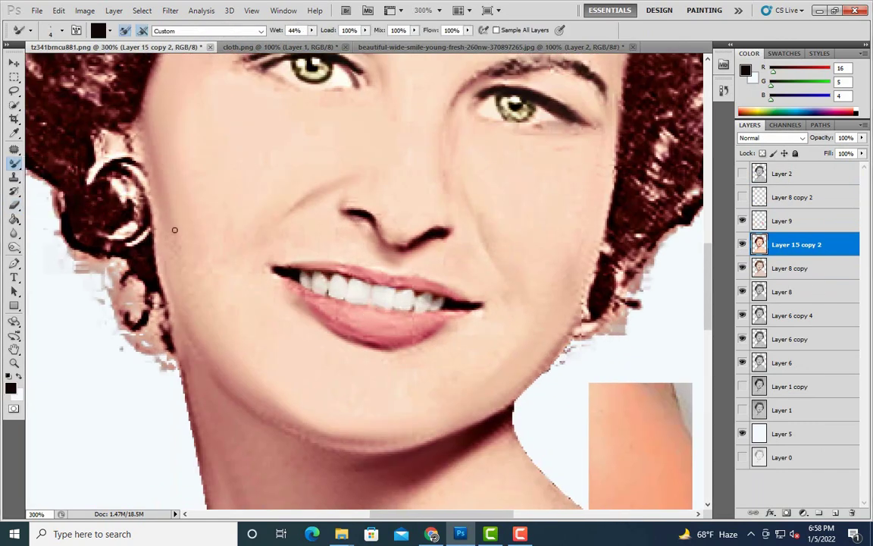
scroll(278, 284, "down", 2)
scroll(305, 275, "up", 1)
key("bracketleft")
key("bracketleft")
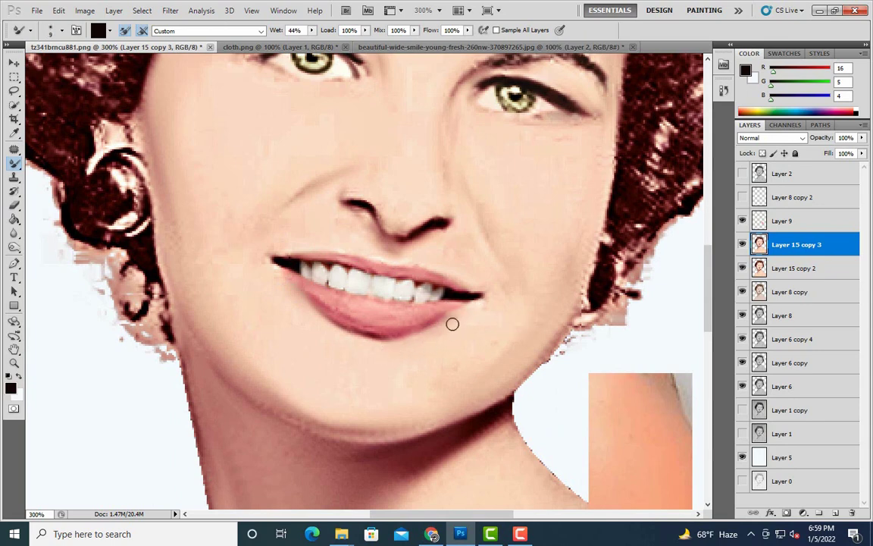
left_click(455, 47)
Copy the stock smile's teeth and lower lip and paste them into the portrait
key("m")
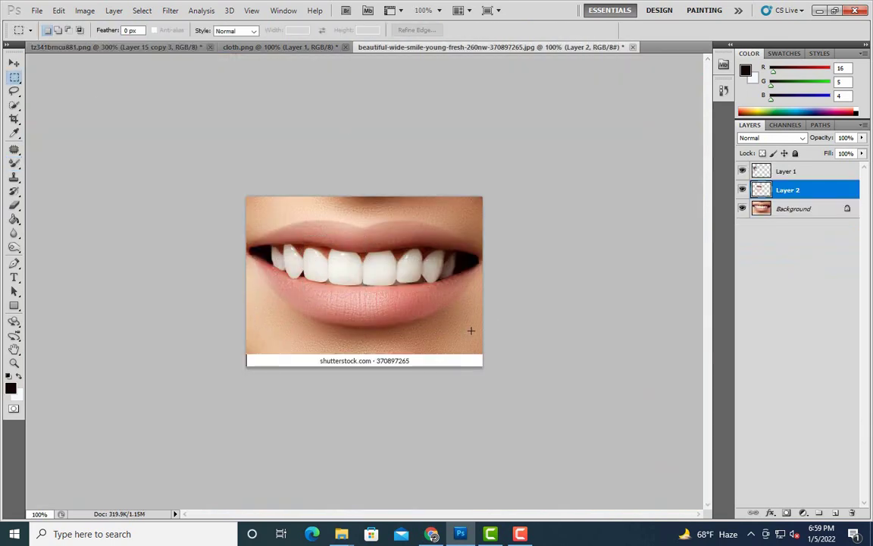
key("ctrl+j")
key("ctrl+Tab")
key("ctrl+v")
Scale the pasted lip-and-teeth patch to about 30% and move it onto the mouth
right_click(788, 244)
key("Escape")
key("ctrl+t")
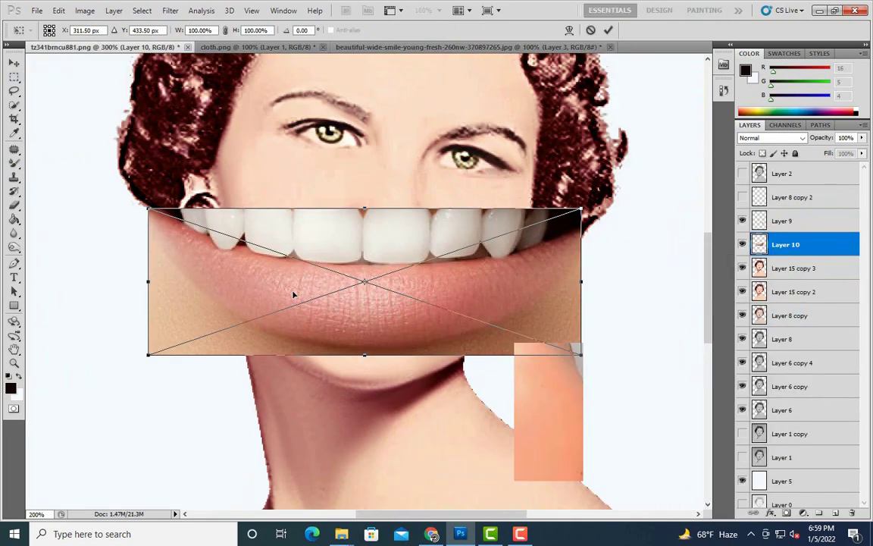
left_click_drag(148, 209, 424, 318)
key("ctrl+plus")
mouse_move(378, 289)
left_mouse_down()
mouse_move(335, 343)
mouse_move(372, 275)
left_mouse_up()
Warp both sides of the pasted lip upward to fit the mouth
left_click(569, 30)
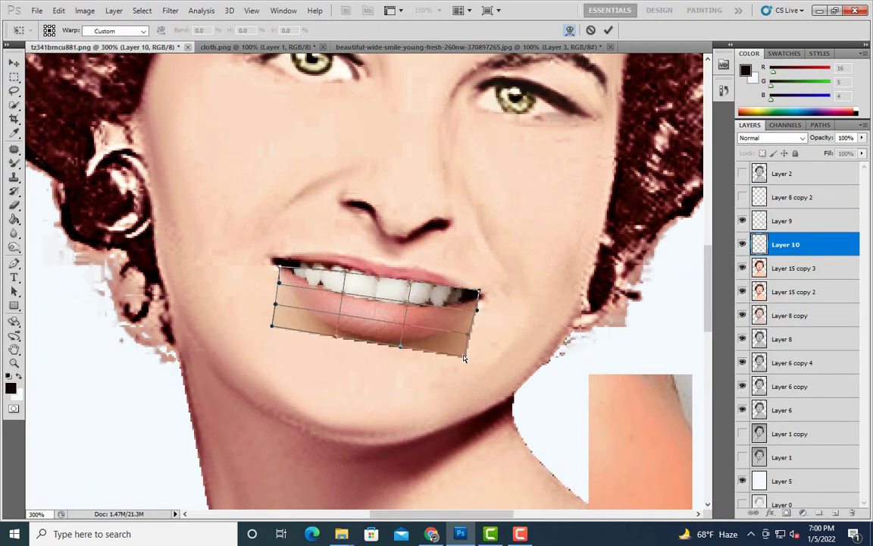
left_click_drag(464, 356, 467, 330)
left_click_drag(272, 326, 285, 317)
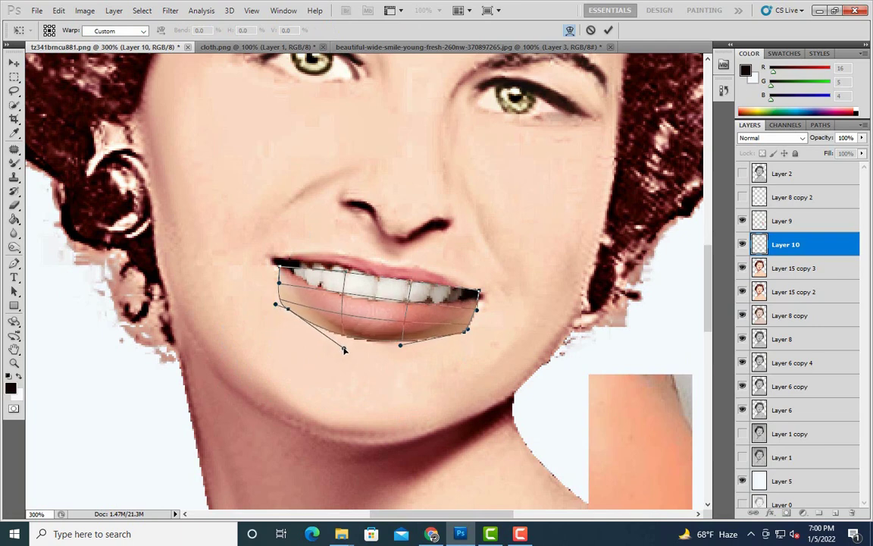
key("Return")
Try Darken and other blend modes and lower opacity on Layer 10
right_click(788, 244)
left_click(771, 138)
left_click(758, 175)
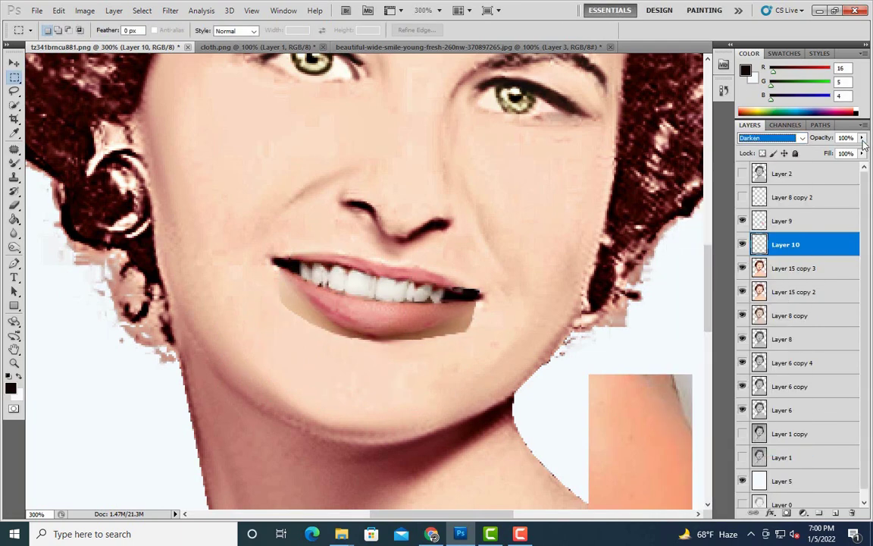
left_click_drag(861, 138, 838, 151)
left_click(770, 138)
key("Down")
key("Down")
key("Down")
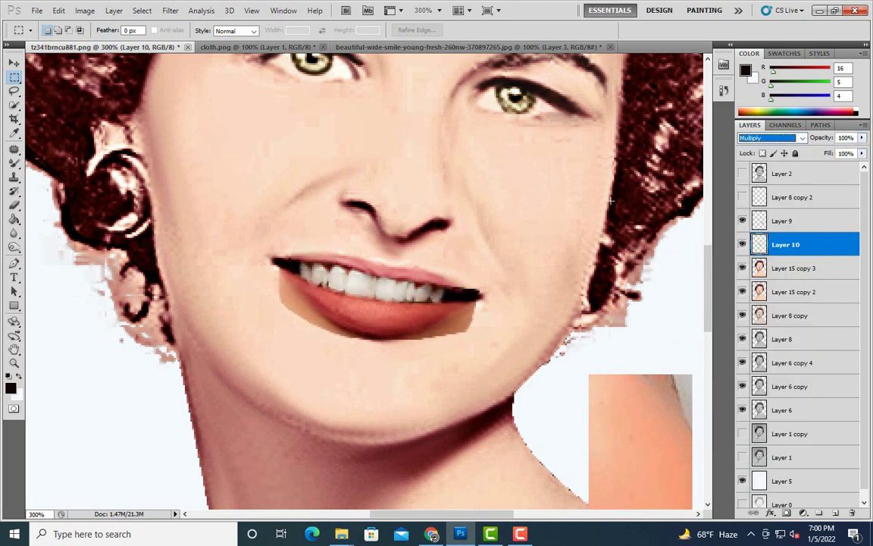
key("Down")
key("Down")
left_click(742, 268)
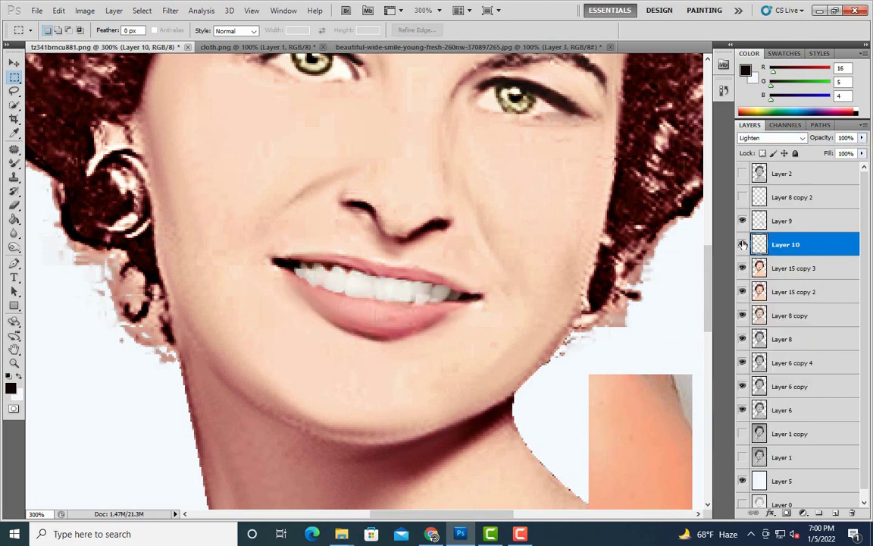
Step through more blend modes, then set Layer 10 back to Normal
left_click(769, 138)
key("Down")
key("Down")
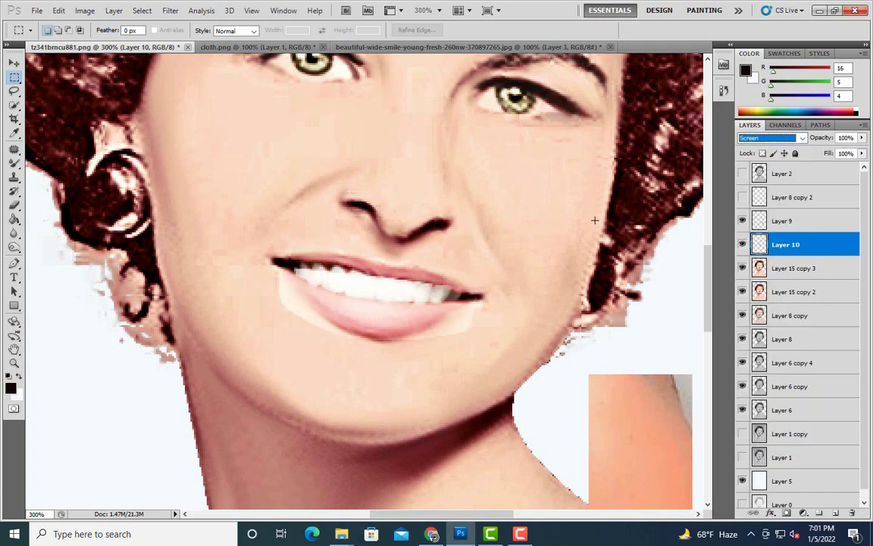
key("Down")
key("Down")
key("Down")
key("Down")
key("Down")
key("Down")
key("Down")
key("Down")
key("Down")
key("Down")
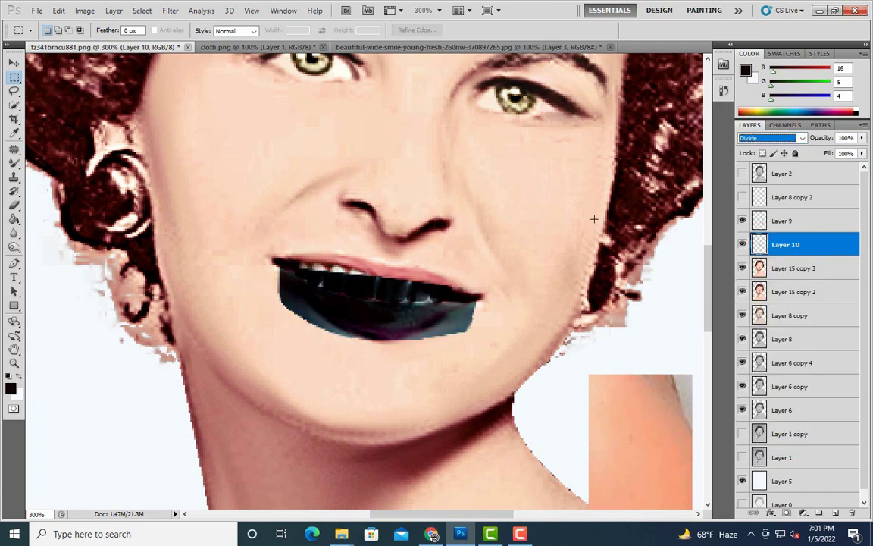
key("Down")
key("Down")
key("Down")
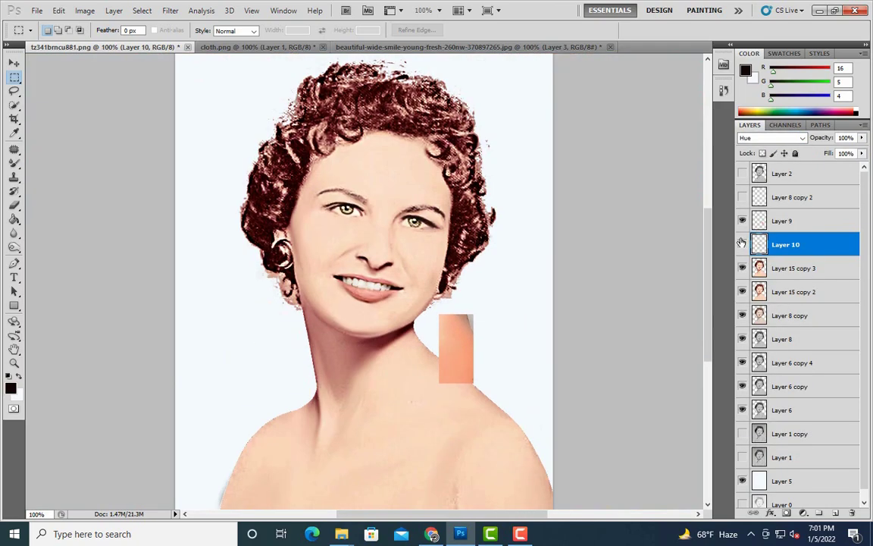
left_click(769, 138)
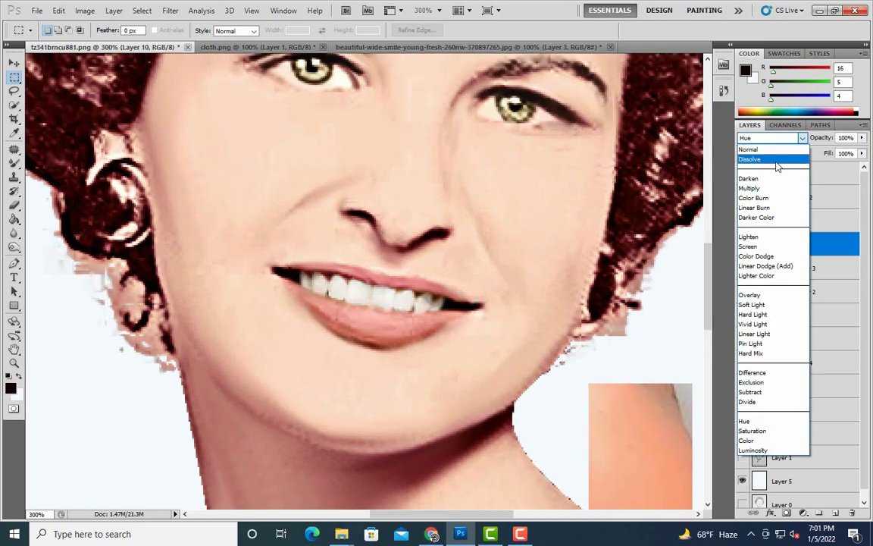
key("b")
key("ctrl+plus")
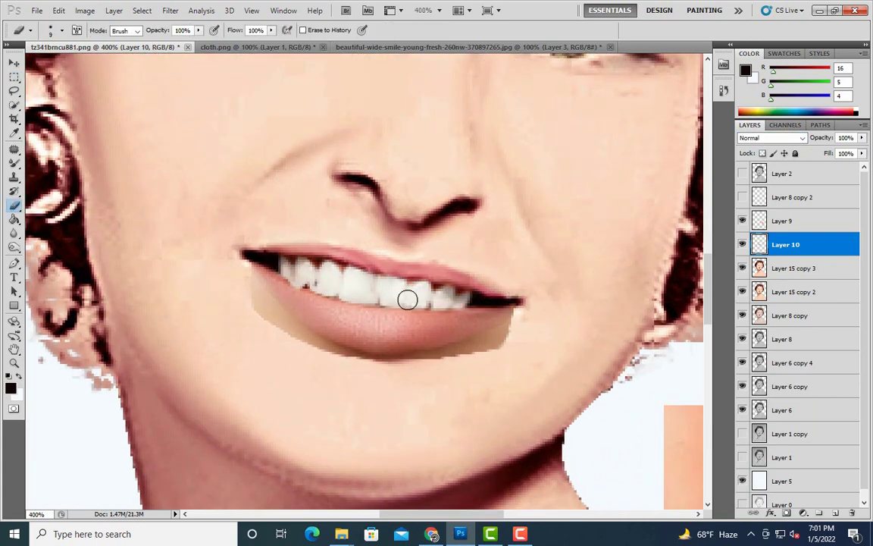
Paint out the tan patch below the lip and desaturate the lip-corner area to -28
left_click_drag(301, 277, 237, 302)
left_click_drag(459, 366, 498, 341)
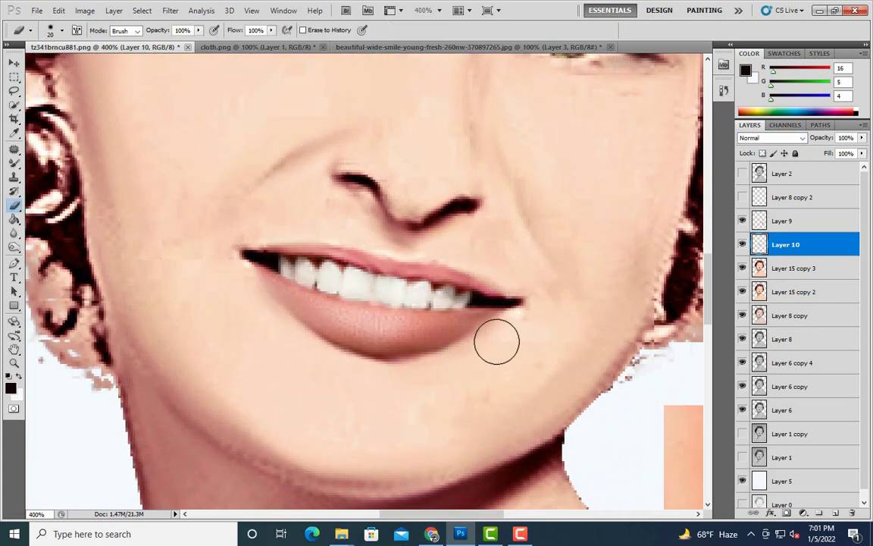
key("alt+bracketleft")
key("ctrl+j")
key("m")
left_click_drag(221, 231, 297, 279)
left_click(84, 9)
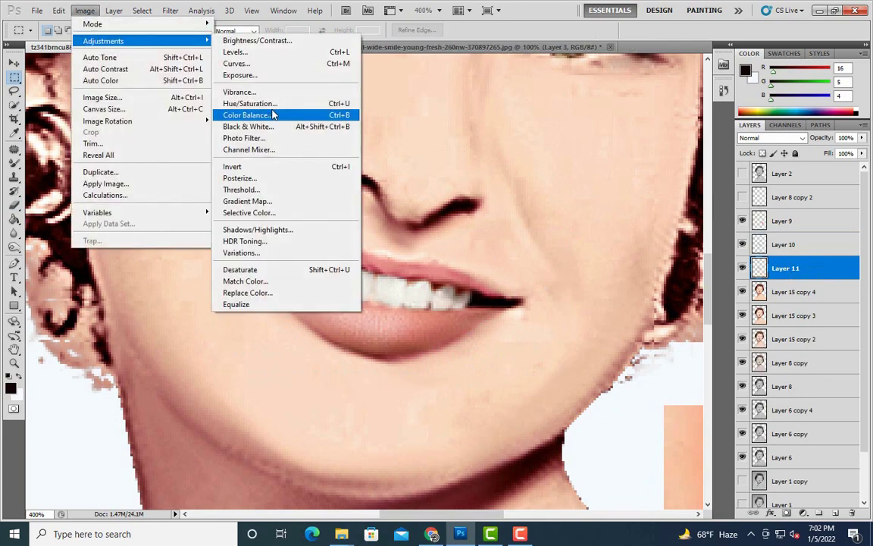
left_click(227, 103)
left_click_drag(639, 164, 622, 171)
left_click(761, 91)
Fade the new teeth on Layer 10 to about 60% opacity
left_click(766, 244)
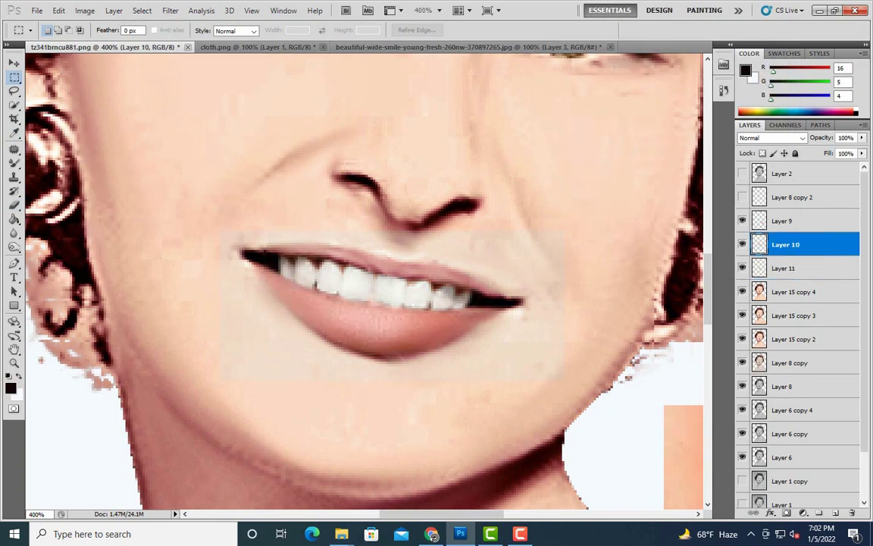
key("ctrl+alt+0")
key("z")
left_click_drag(373, 287, 445, 283)
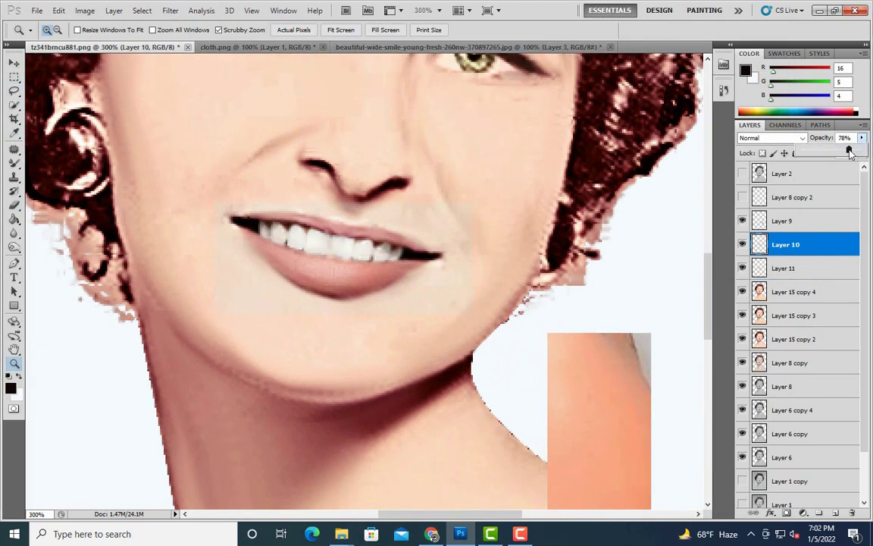
key("ctrl+minus")
key("ctrl+minus")
key("ctrl+minus")
key("ctrl+minus")
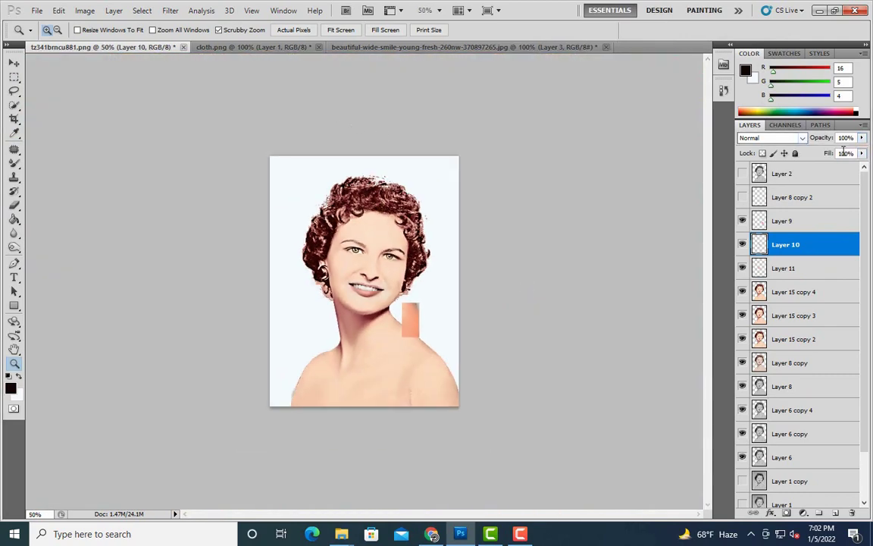
left_click(369, 288)
left_click(422, 294)
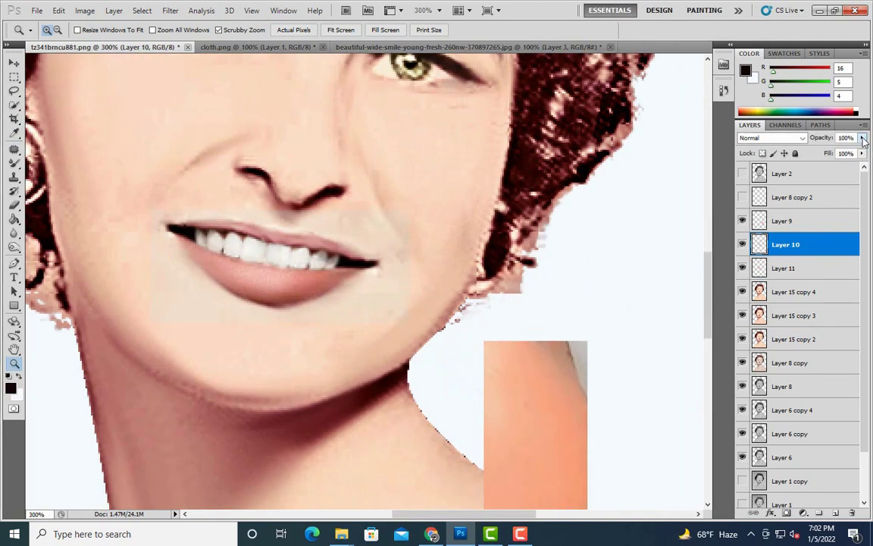
left_click_drag(863, 141, 842, 154)
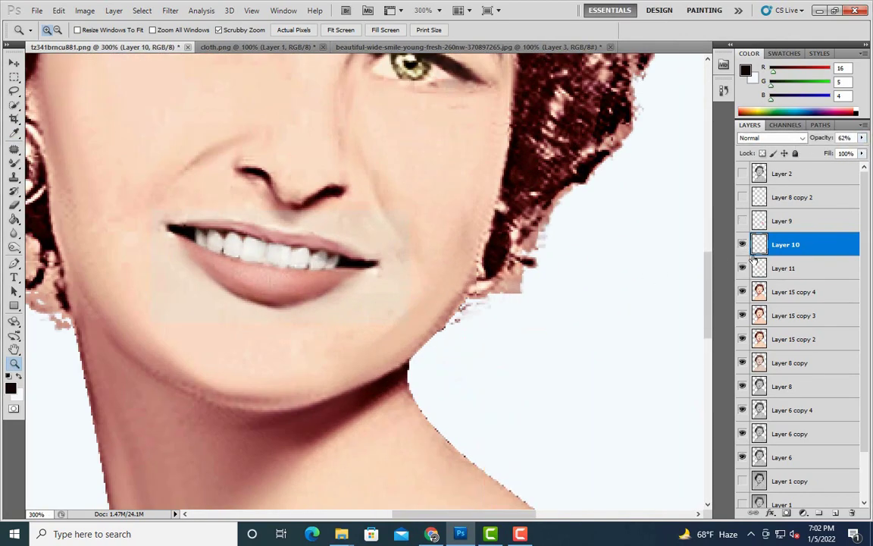
Merge the selected face layers into Layer 11 through the layer context menu
left_click(792, 292, "shift")
right_click(788, 291)
left_click(682, 485)
key("ctrl+alt+0")
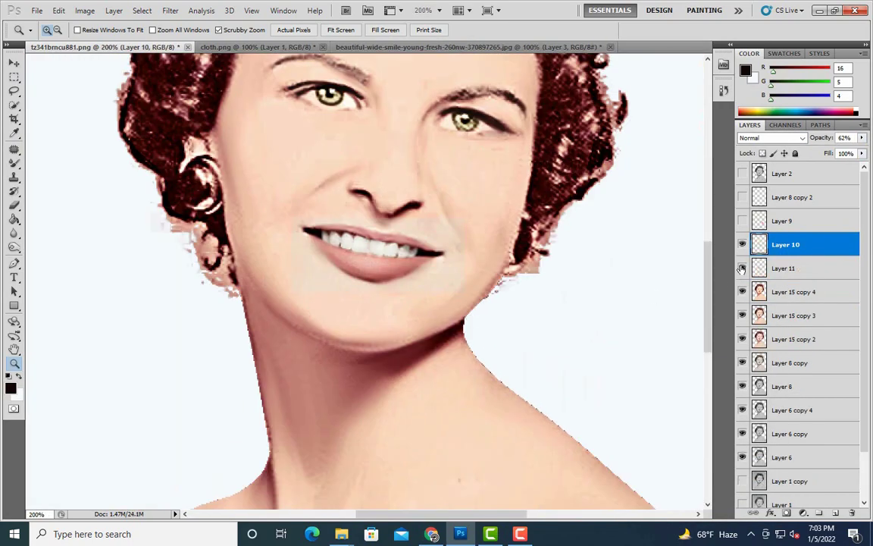
left_click(780, 268)
key("b")
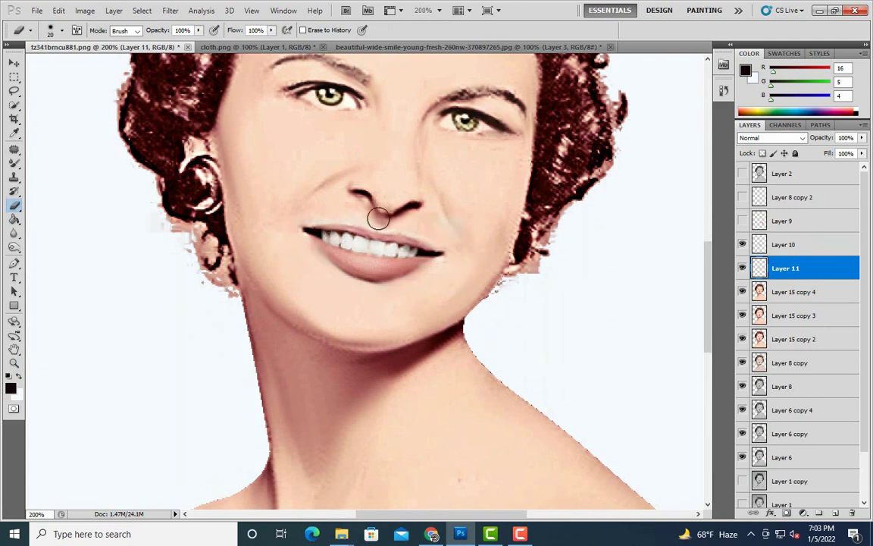
key("ctrl+plus")
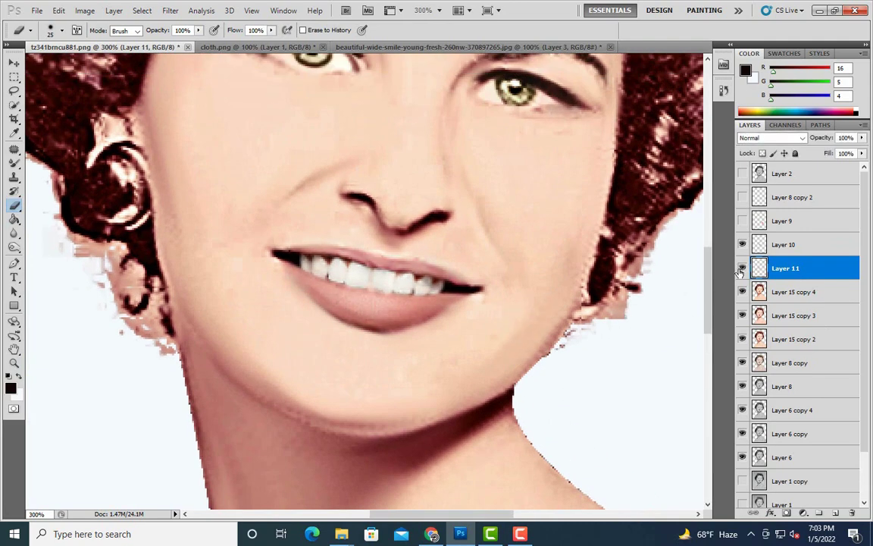
key("ctrl+minus")
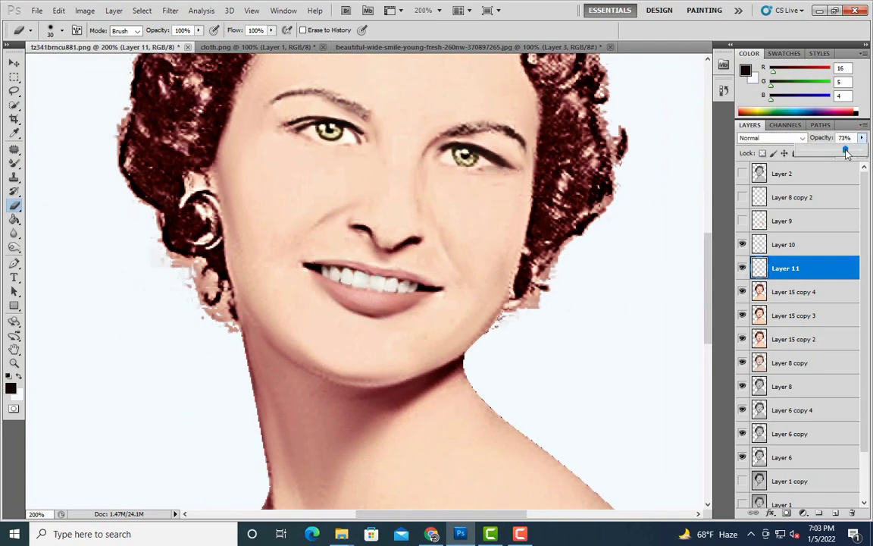
key("ctrl+minus")
Merge Layer 15 copy 4 into Layer 11 and duplicate it as Layer 11 copy
left_click(789, 301, "shift")
key("ctrl+e")
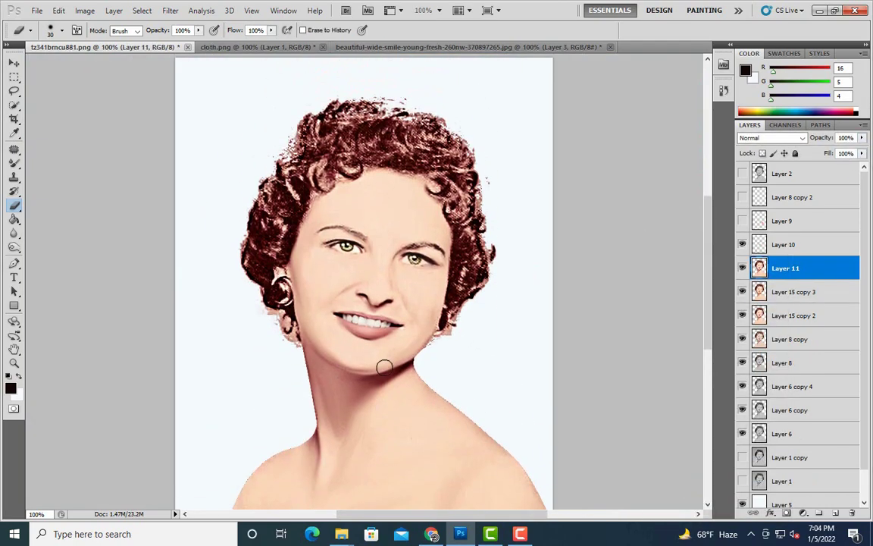
key("ctrl+j")
key("ctrl+plus")
Lasso the curly-haired head in the pixie-cut photo and refine the curl edges
key("ctrl+minus")
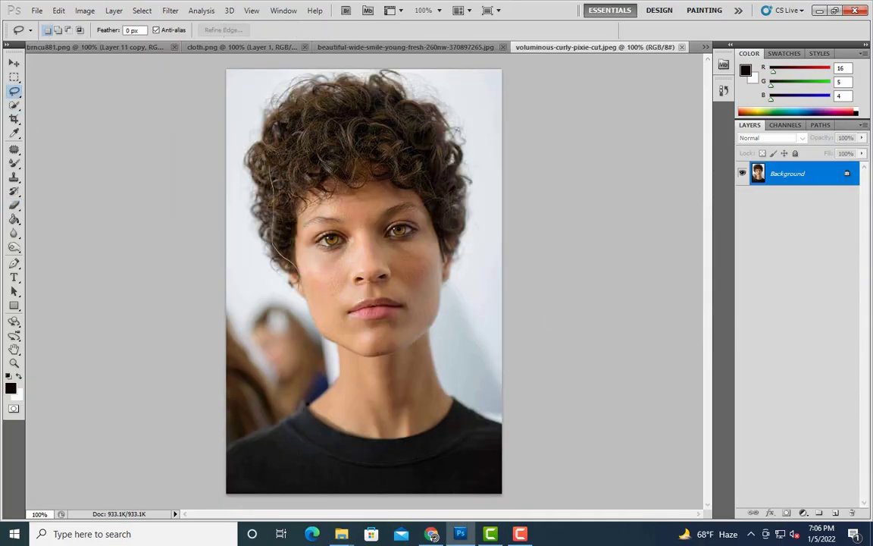
left_click_drag(461, 175, 417, 311)
key("ctrl+alt+r")
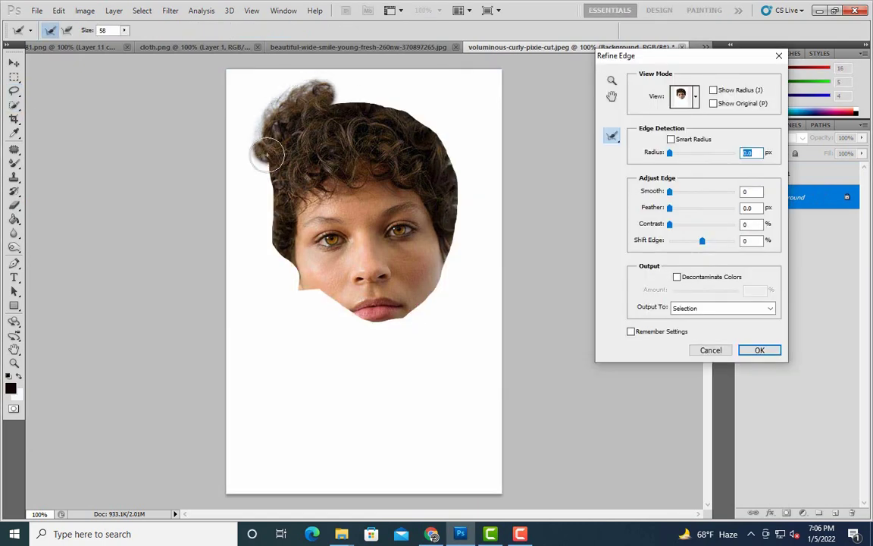
mouse_move(465, 160)
left_mouse_down()
mouse_move(253, 250)
mouse_move(300, 88)
left_mouse_up()
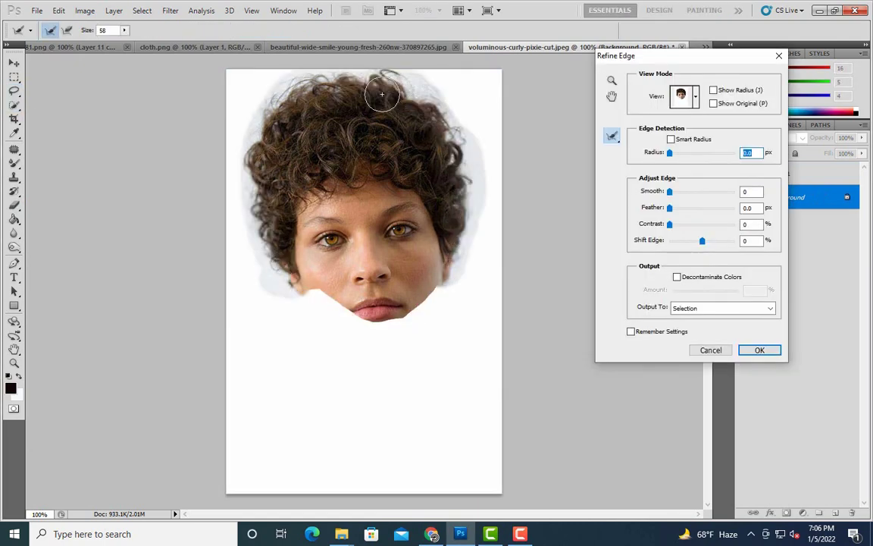
left_click(760, 349)
Copy the refined cutout to new layers and merge the cutout layers together
key("ctrl+j")
key("ctrl+j")
left_click(788, 174, "ctrl")
right_click(788, 199)
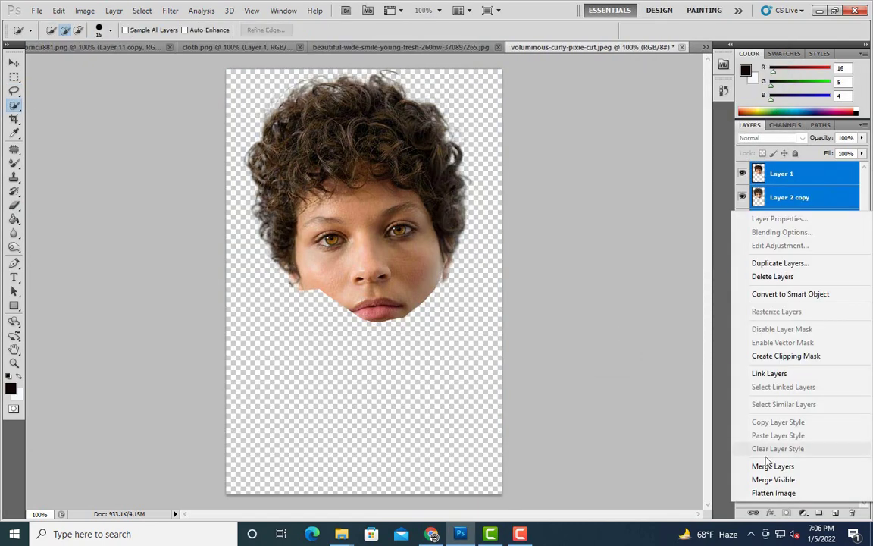
left_click(770, 465)
key("m")
key("ctrl+j")
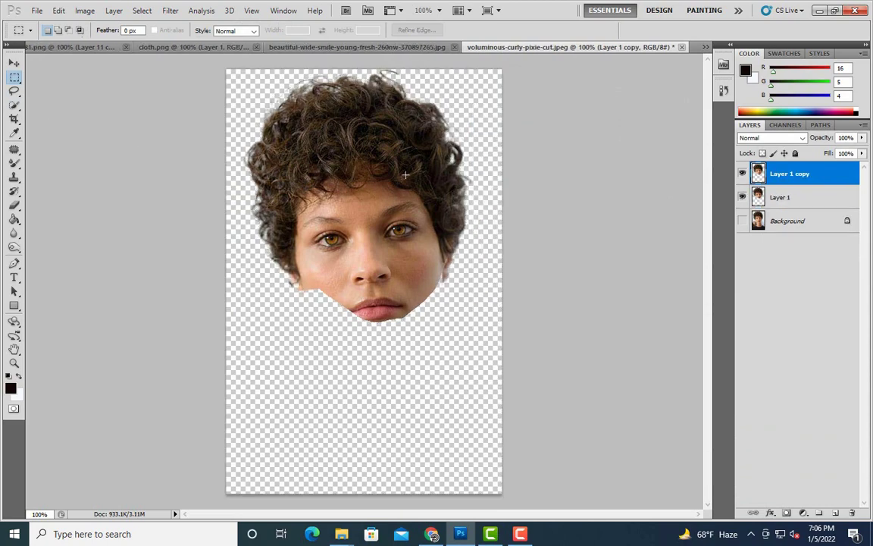
left_click(781, 197, "ctrl")
right_click(780, 197)
Bring the curly hair cutout into the portrait and scale and rotate it over the head
left_click(770, 452)
left_click_drag(788, 173, 364, 265)
key("ctrl+t")
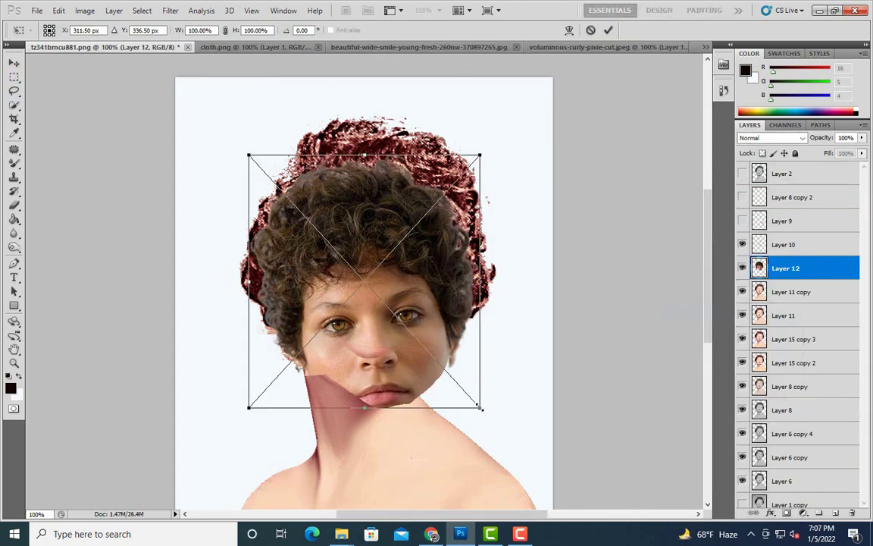
left_click_drag(480, 407, 451, 453)
key("Return")
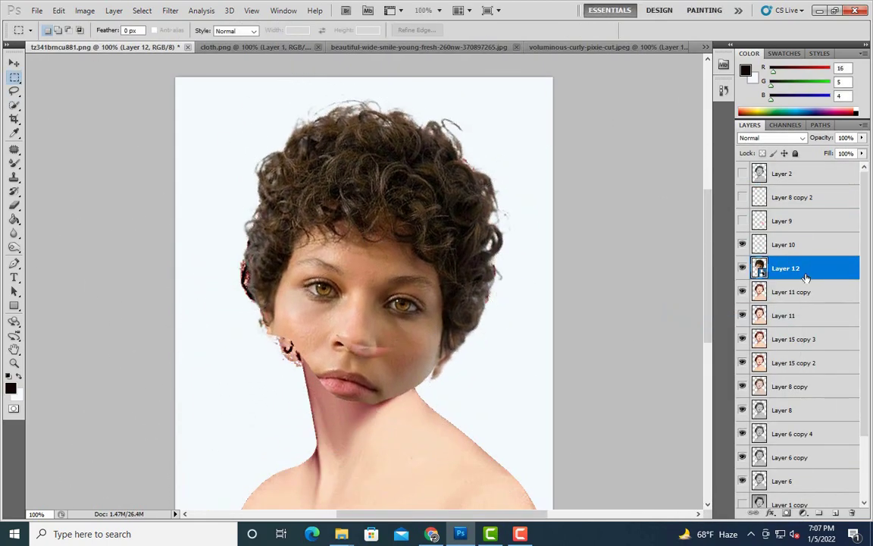
Move the hair above the teeth layer, erase the stock face, and convert it to a Smart Object
left_click_drag(805, 277, 806, 244)
key("e")
key("bracketright")
key("bracketright")
key("bracketright")
mouse_move(335, 399)
left_mouse_down()
mouse_move(341, 273)
mouse_move(339, 297)
left_mouse_up()
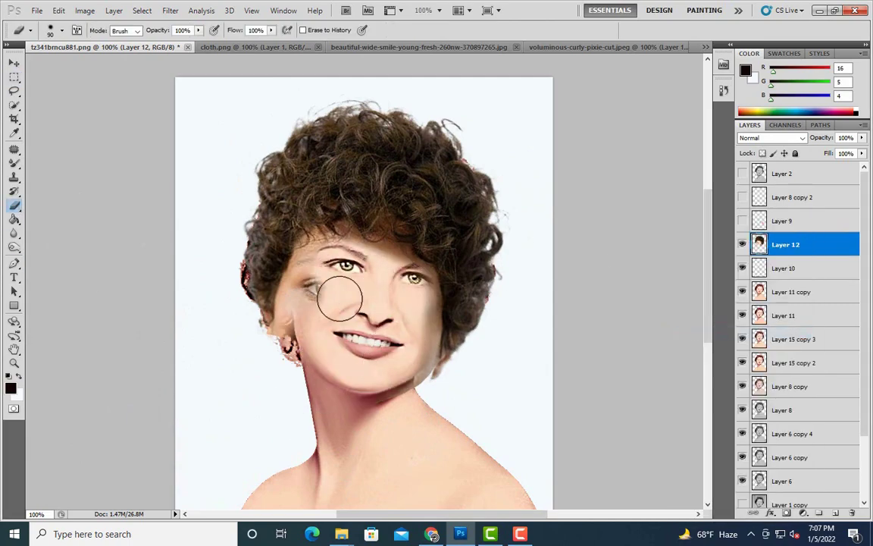
right_click(785, 244)
left_click(727, 311)
Resize and reposition the hair over the head and set its opacity to about 58%
key("ctrl+t")
left_click_drag(502, 424, 530, 403)
mouse_move(388, 329)
left_mouse_down()
mouse_move(406, 332)
mouse_move(390, 333)
left_mouse_up()
key("Return")
key("e")
left_click_drag(862, 150, 836, 149)
scroll(593, 239, "up", 3)
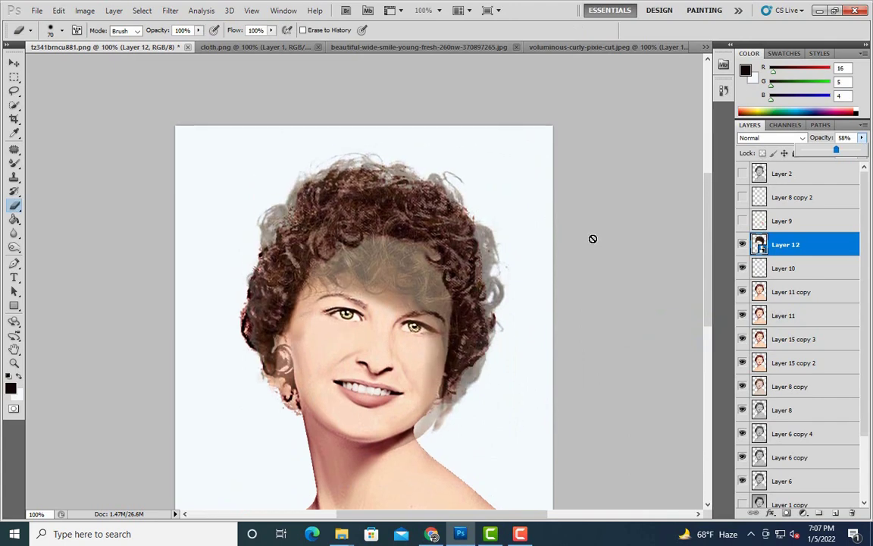
Warp the hair to follow the head outline, face edge and cheek, then toggle it to compare
key("ctrl+t")
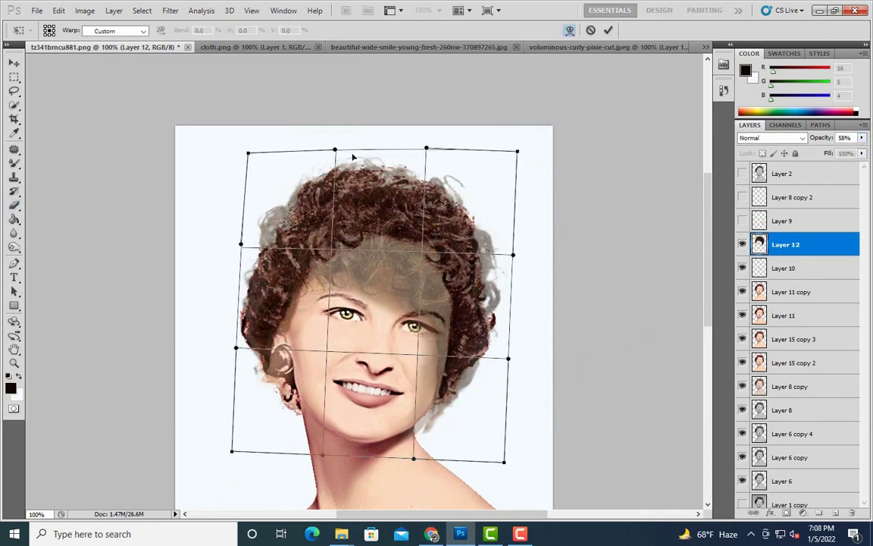
left_click_drag(353, 157, 356, 146)
left_click_drag(441, 393, 451, 379)
left_click_drag(247, 451, 234, 347)
key("Return")
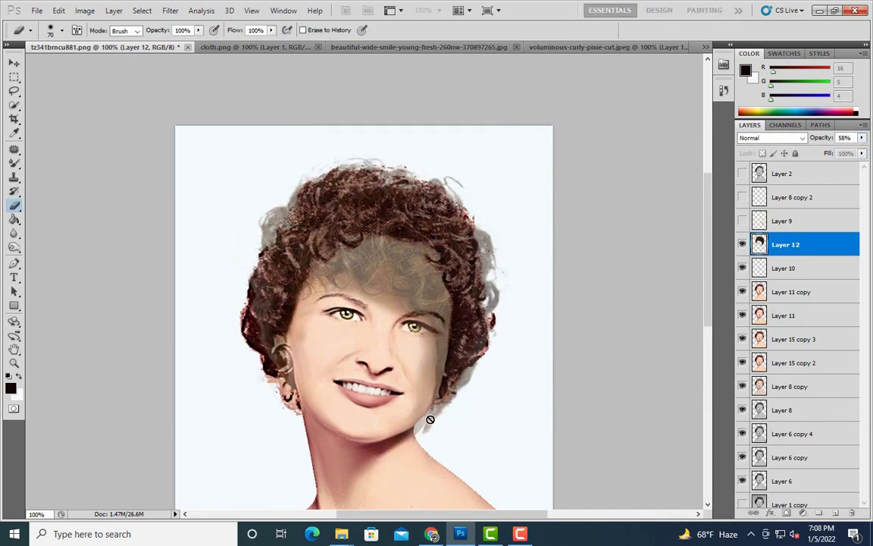
left_click(743, 244)
left_click(742, 244)
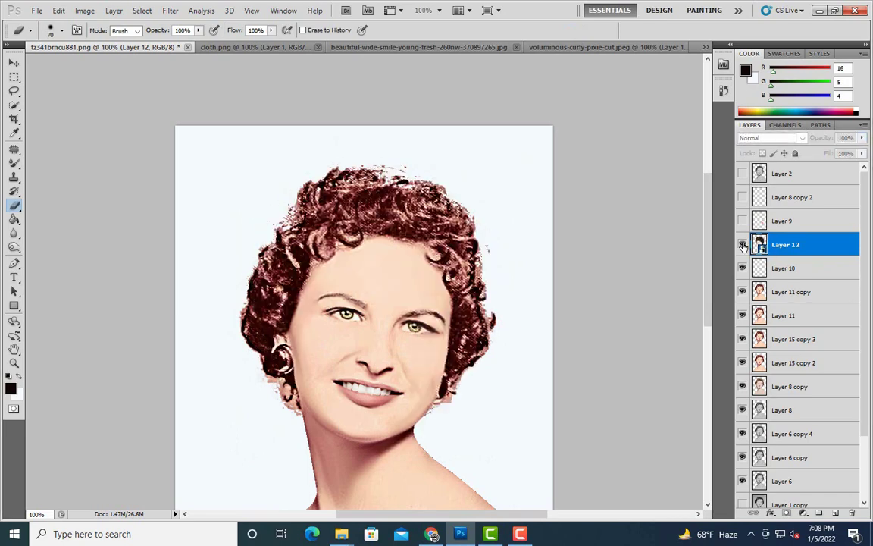
left_click(743, 244)
Warp the hair again, pulling the lower hair toward the chin and arching the hairline
key("ctrl+t")
left_click_drag(413, 458, 402, 454)
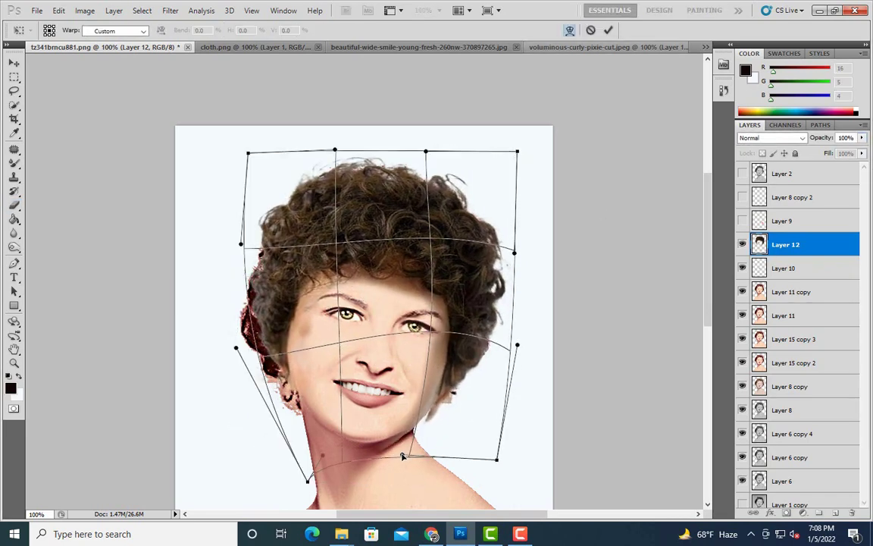
left_click_drag(379, 262, 400, 254)
mouse_move(235, 348)
left_mouse_down()
mouse_move(232, 365)
mouse_move(244, 363)
left_mouse_up()
scroll(244, 363, "up", 1)
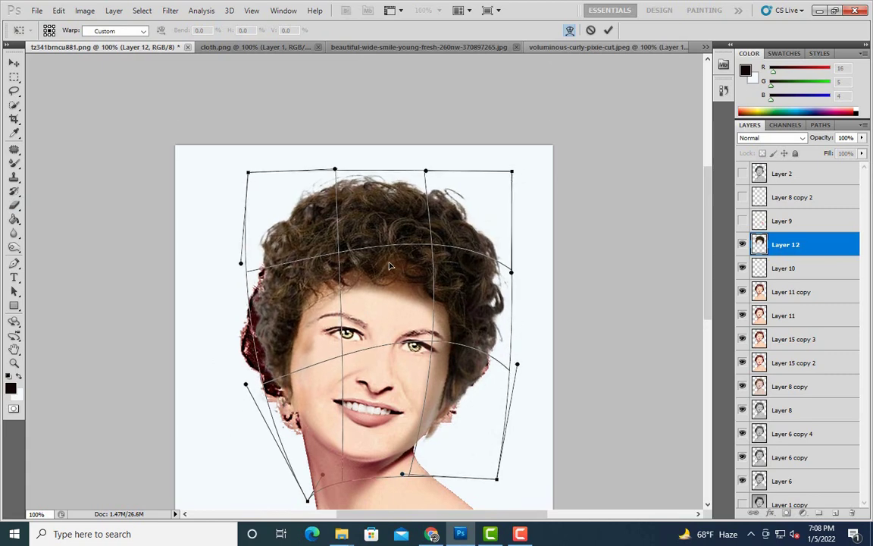
left_click_drag(391, 270, 390, 250)
key("Return")
Enlarge the eraser brush and hide the new hair layer
key("b")
right_click(805, 258)
key("Escape")
scroll(331, 232, "down", 4)
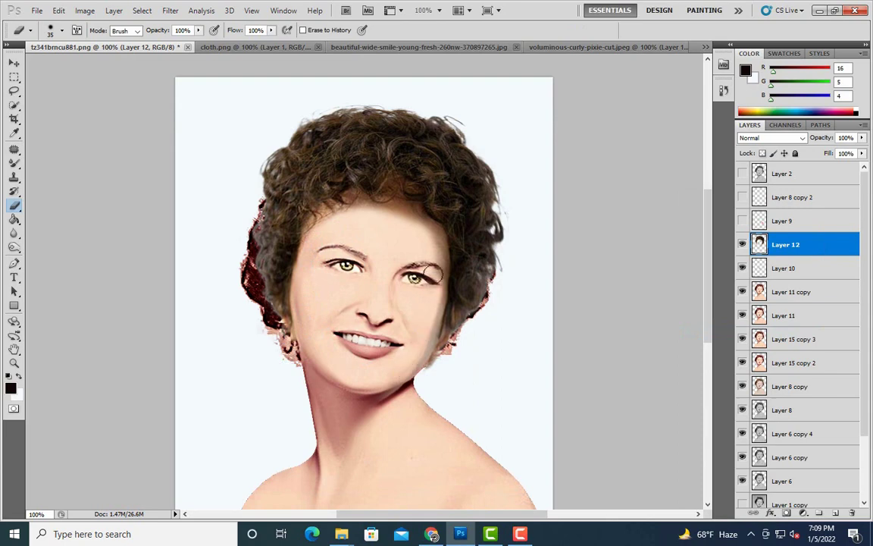
key("bracketright")
key("bracketright")
key("bracketright")
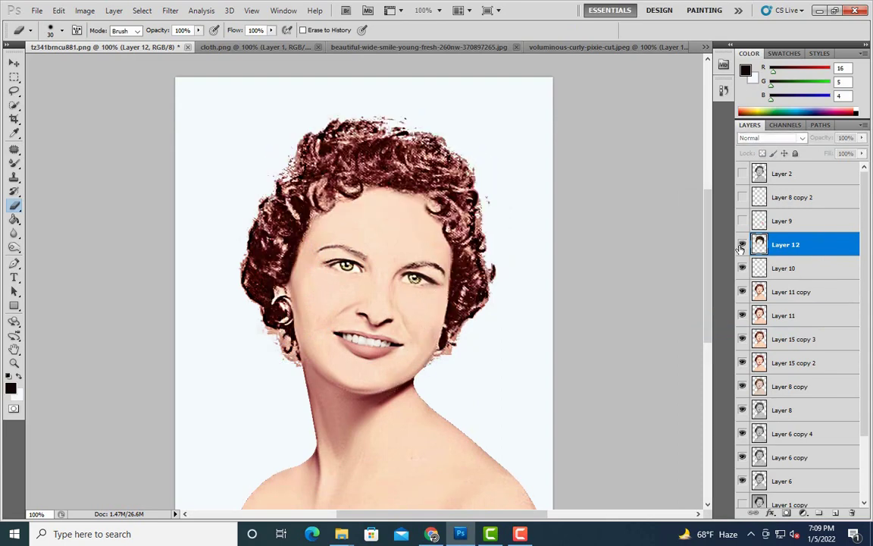
scroll(435, 334, "up", 1)
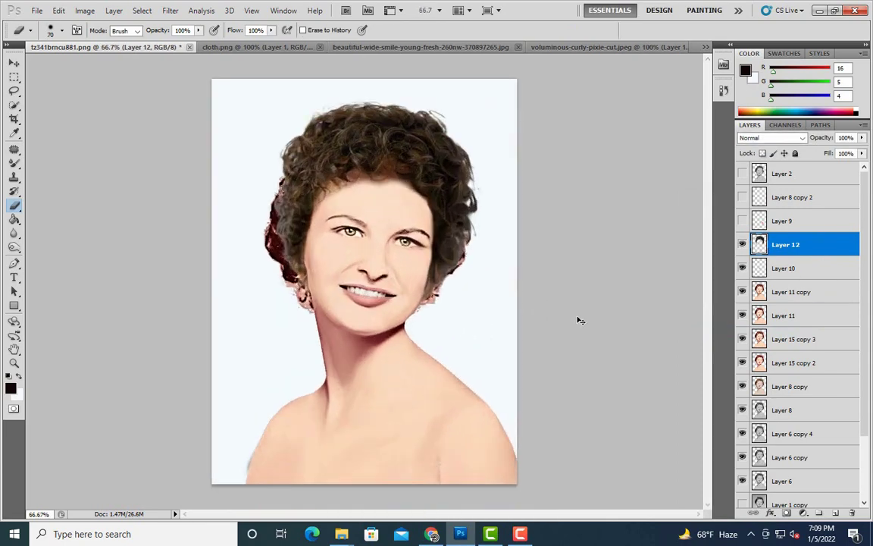
left_click(742, 244)
Reduce the Reds saturation of the face layer copy to -39 with Hue/Saturation
left_click(792, 292)
key("alt+i")
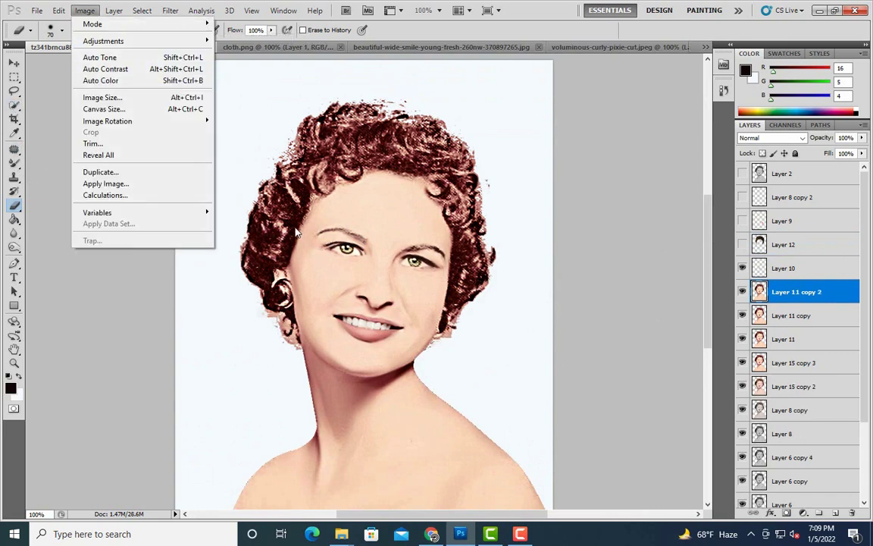
mouse_move(103, 41)
left_click(269, 103)
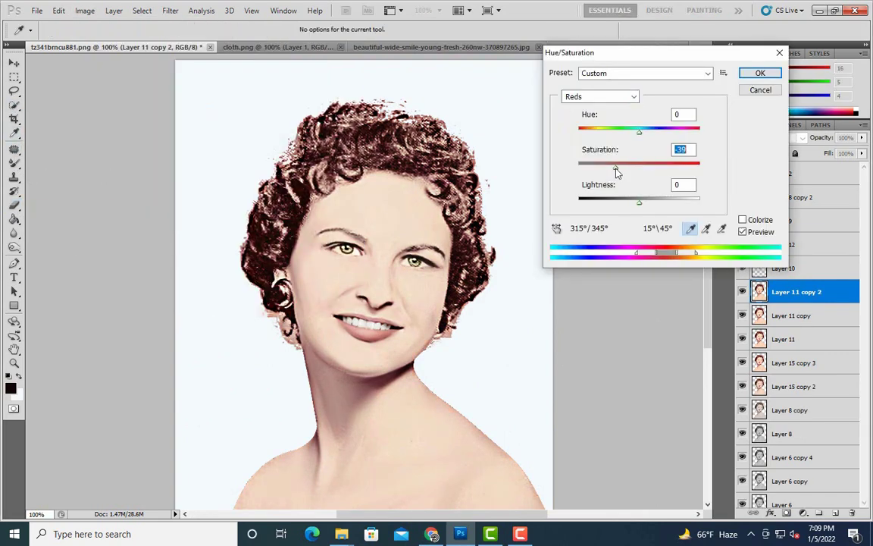
key("Return")
Add an inverted black mask and paint the desaturated colour back onto the hair
left_click(786, 513)
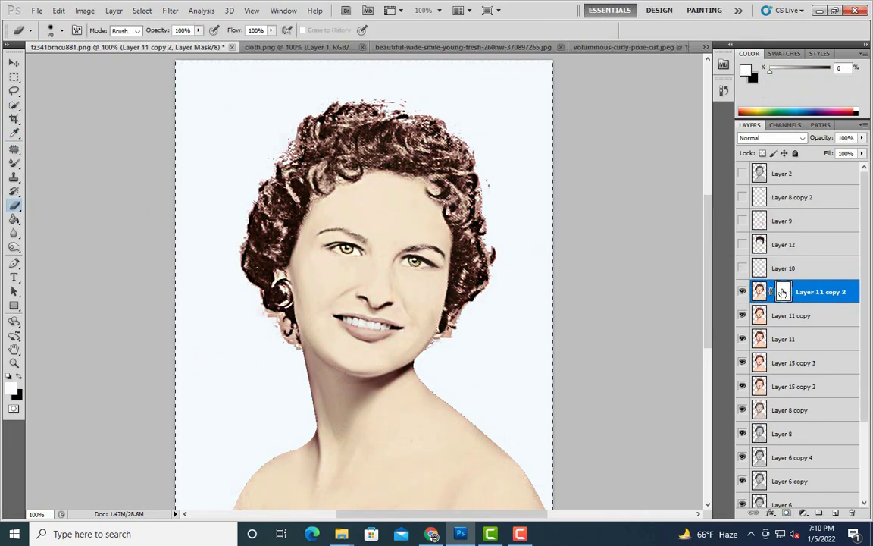
key("ctrl+i")
key("b")
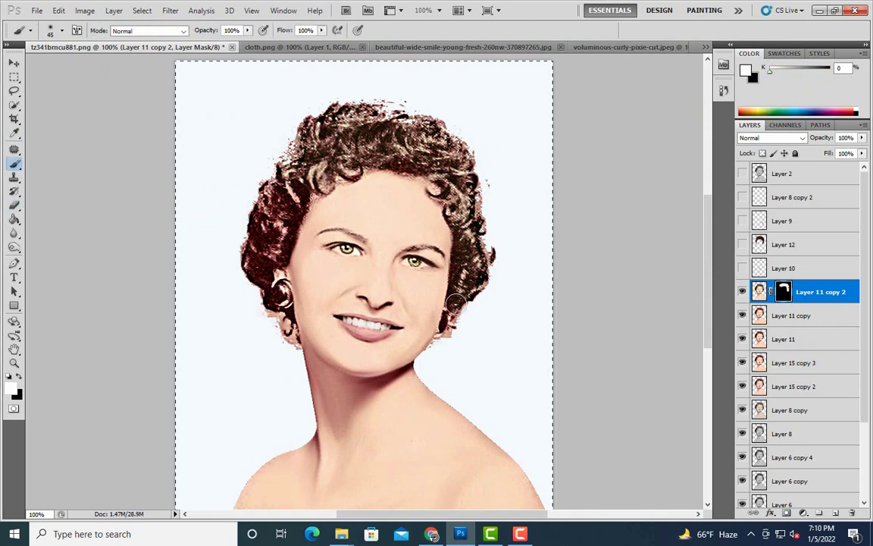
left_click_drag(318, 176, 255, 184)
Turn the teeth and curly hair layers back on and select the hair layer's opacity
left_click(742, 269)
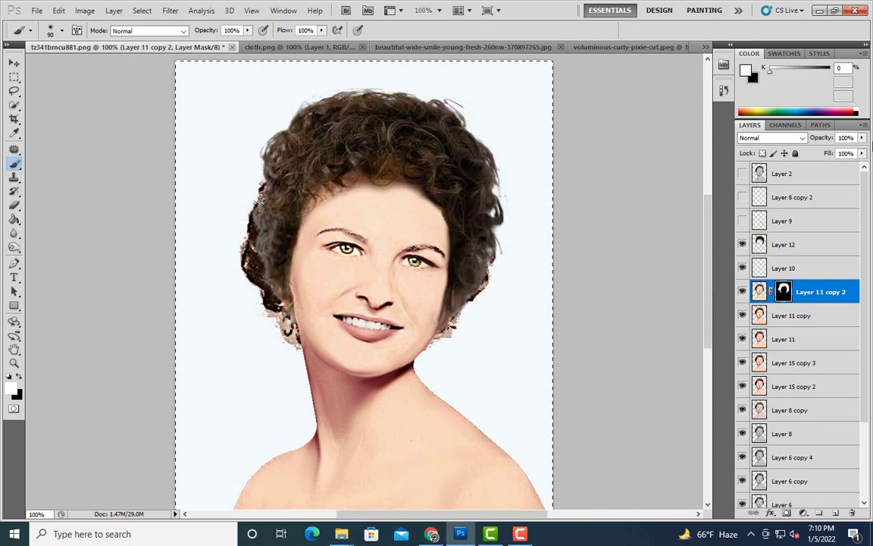
left_click(742, 244)
left_click(789, 244)
left_click(862, 137)
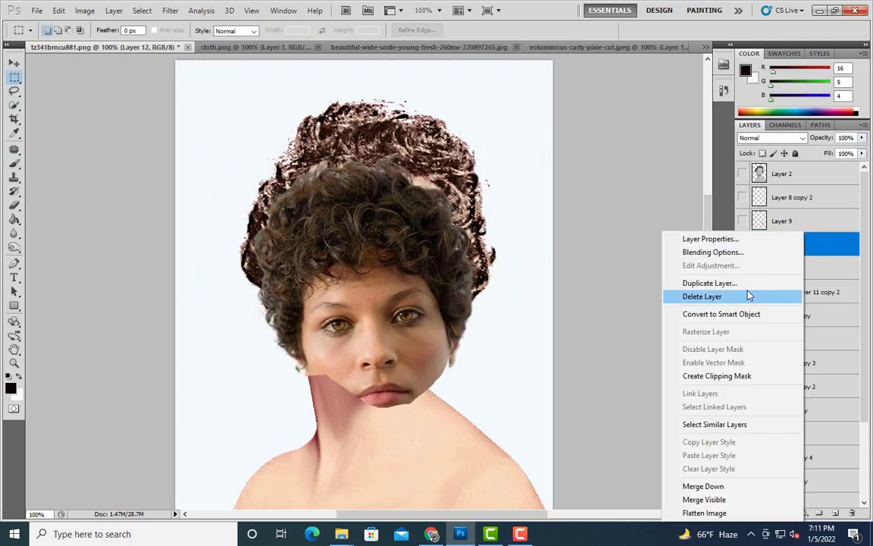
Narrow the curly hair from the right and erase it off the woman's face
key("ctrl+t")
mouse_move(487, 282)
left_mouse_down()
mouse_move(473, 282)
mouse_move(447, 324)
mouse_move(362, 345)
left_mouse_up()
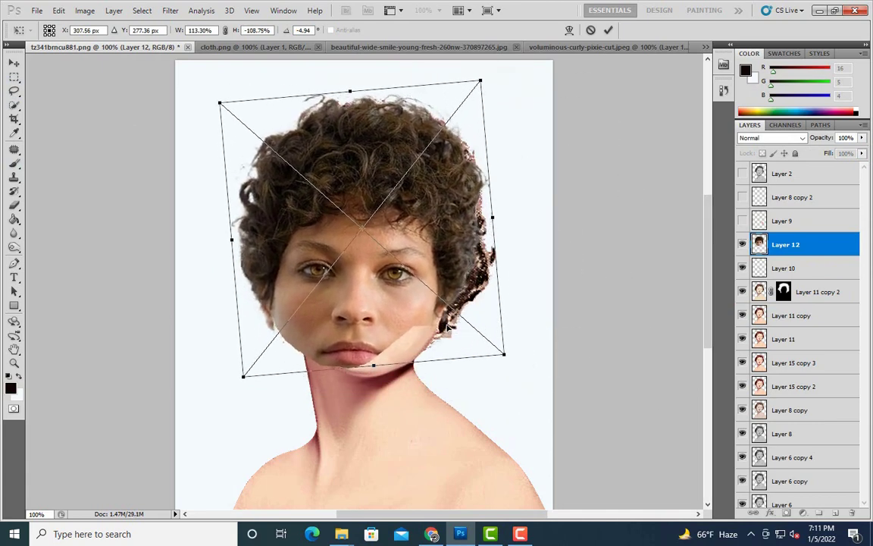
key("Return")
key("b")
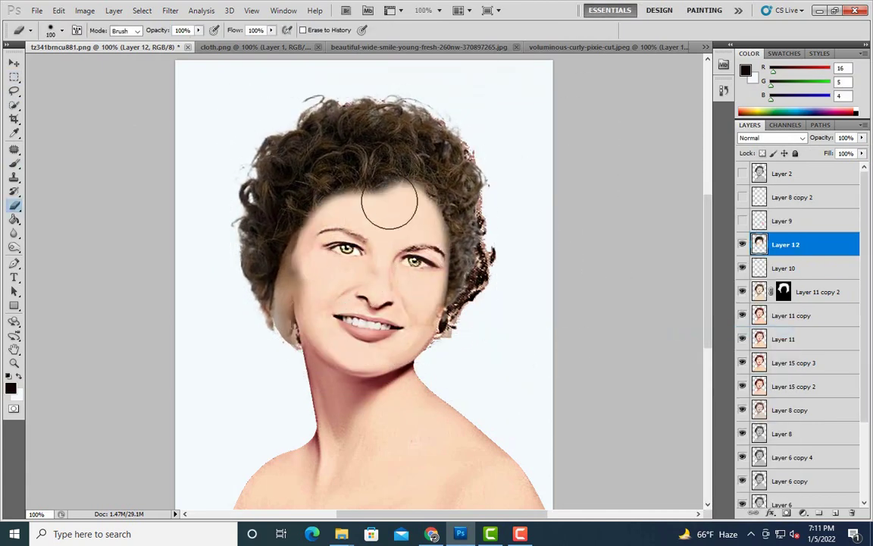
left_click_drag(362, 337, 318, 250)
Apply a Color Balance adjustment to the Layer 11 copy 2 face layer
left_click(803, 291)
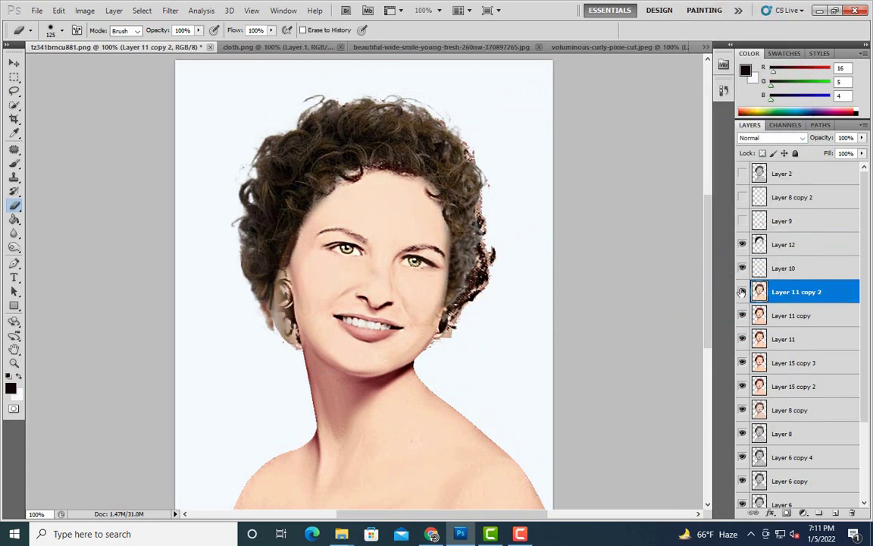
left_click(84, 10)
left_click(246, 116)
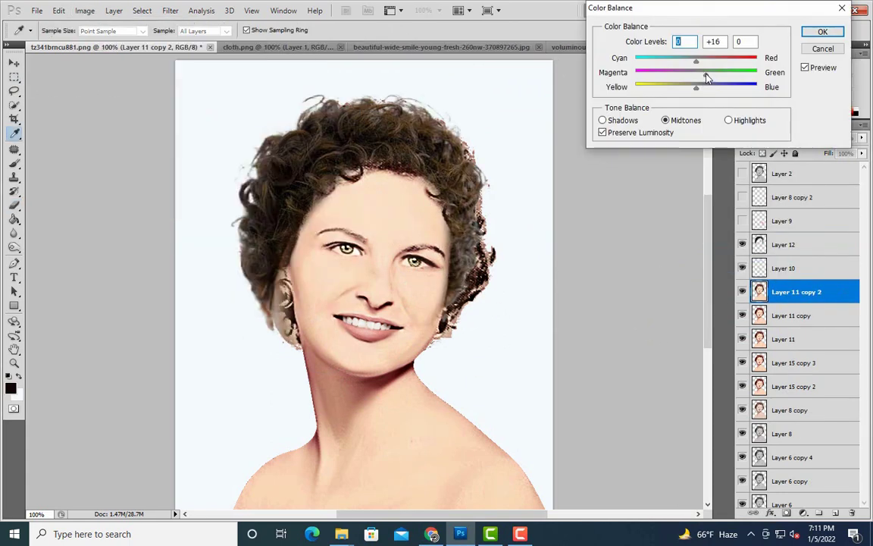
left_click(815, 34)
Duplicate the Layer 12 hair as Layer 12 copy and toggle it to compare
left_click(788, 244)
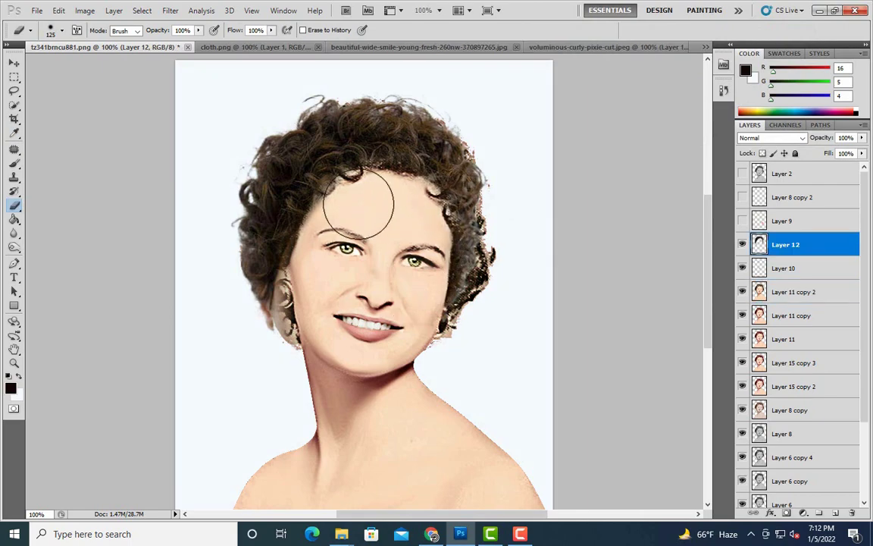
left_click_drag(230, 357, 241, 365)
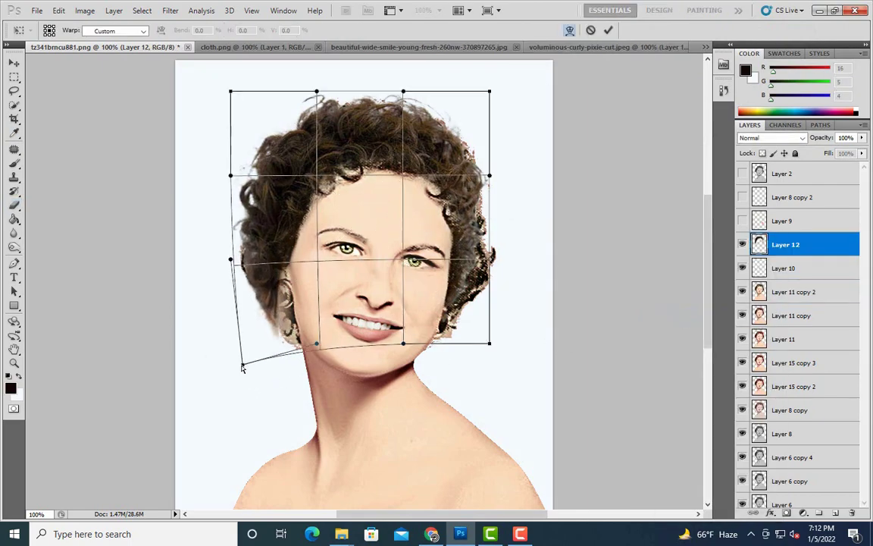
key("Escape")
key("ctrl+j")
key("ctrl+t")
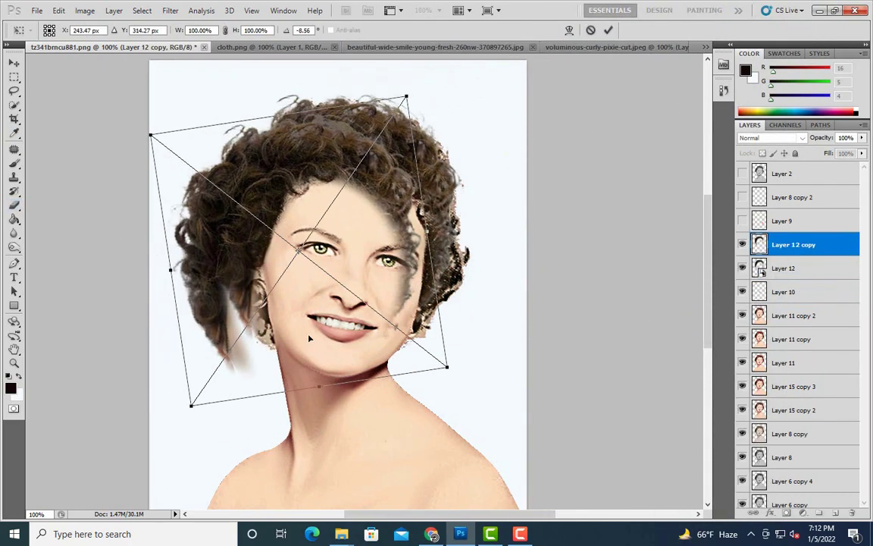
left_click_drag(277, 300, 539, 355)
key("Escape")
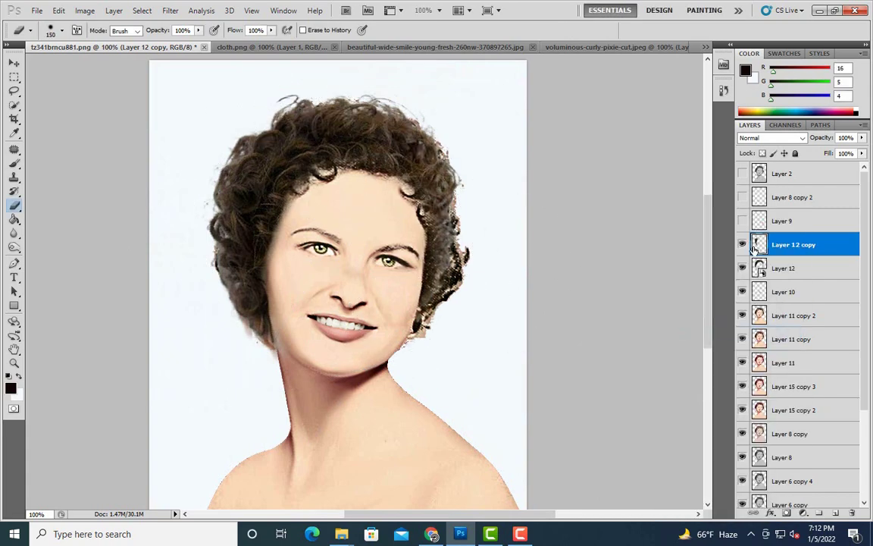
left_click(742, 245)
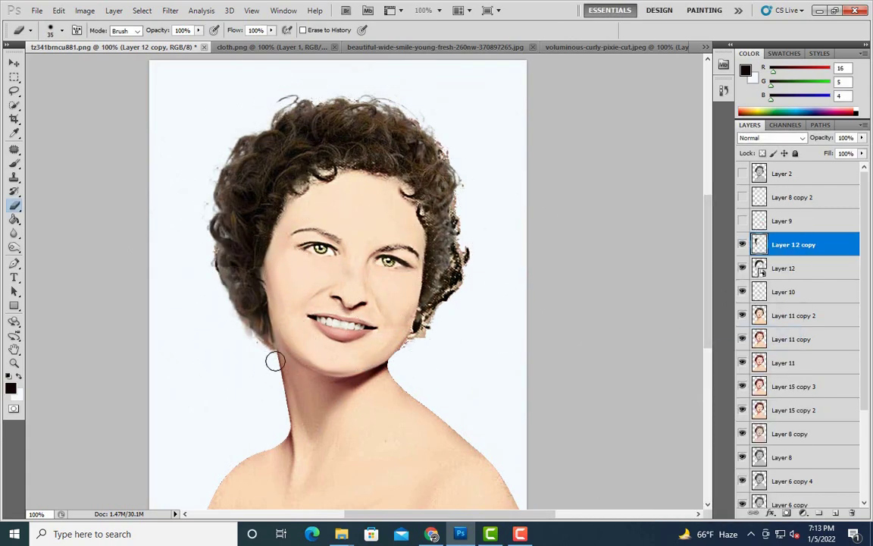
scroll(274, 361, "up", 1)
left_click(781, 269)
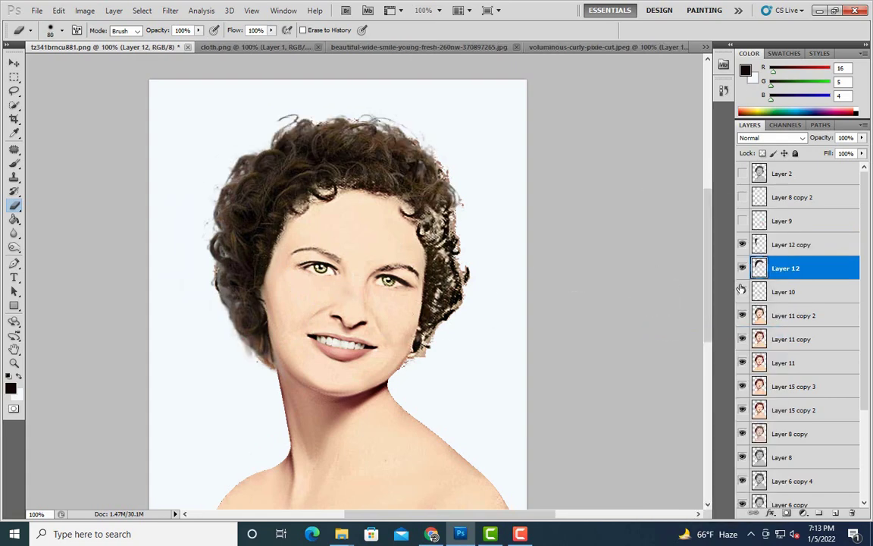
Flip the hair copy horizontally and rotate it to fit the head
right_click(788, 270)
left_click(682, 283)
key("Return")
key("ctrl+t")
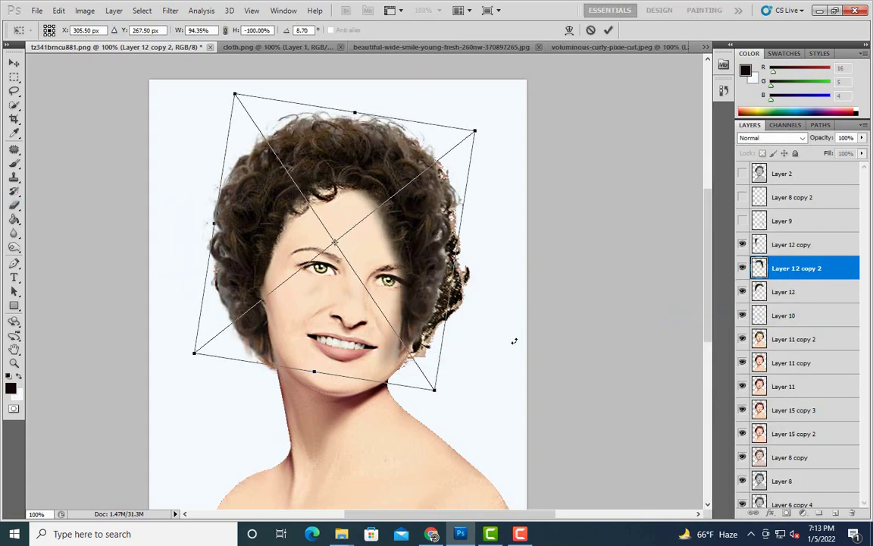
left_click_drag(512, 341, 390, 265)
key("Return")
Erase the flipped copy's excess edges with a brush sized 90, 70, then 80
key("b")
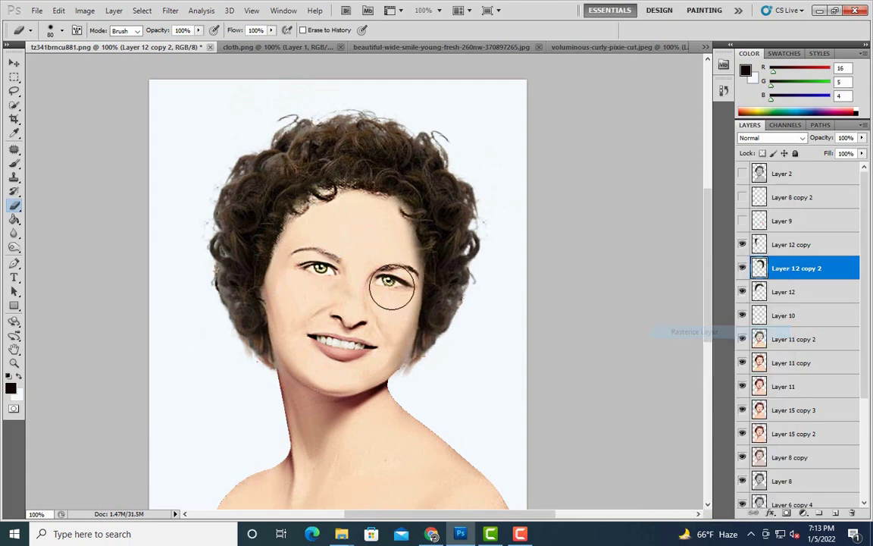
left_click(742, 268)
key("bracketleft")
key("bracketleft")
key("bracketleft")
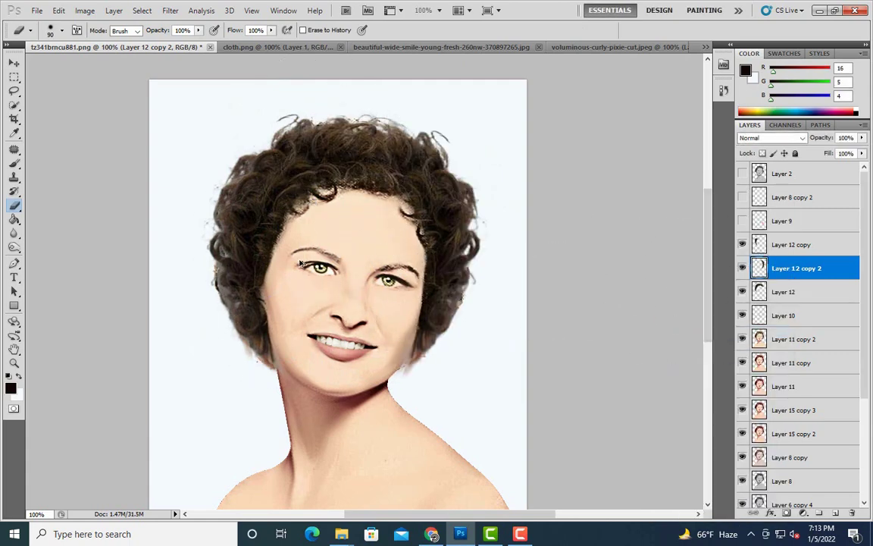
scroll(530, 330, "down", 2)
key("bracketleft")
key("bracketleft")
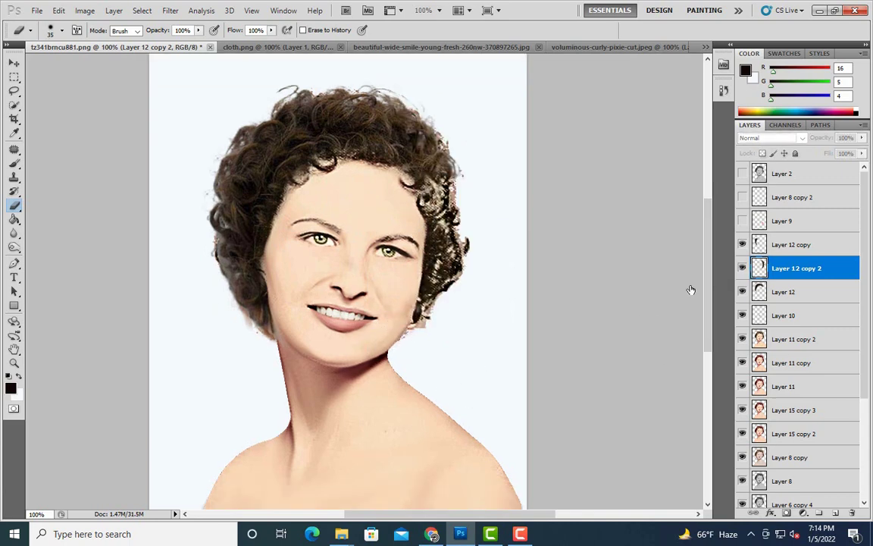
scroll(522, 273, "up", 1)
key("bracketright")
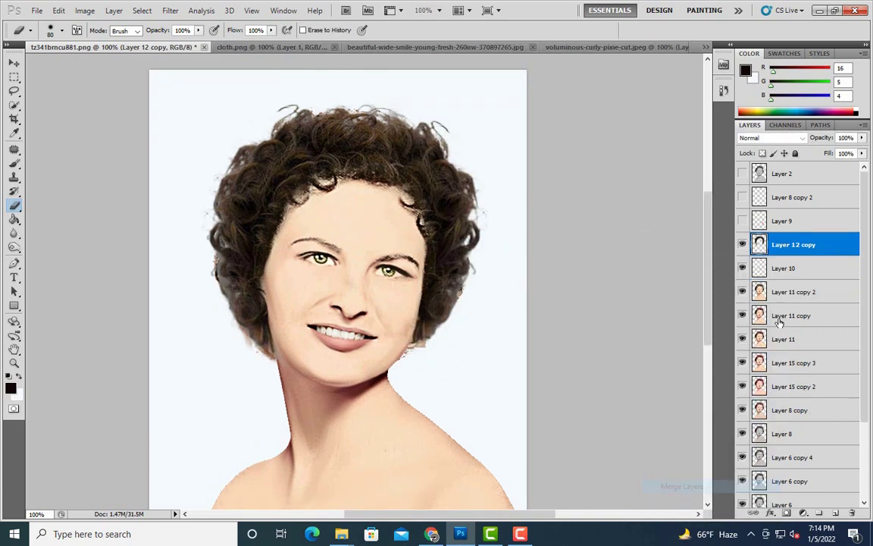
Merge the flipped copy and the hair layers into one hair layer
key("ctrl+e")
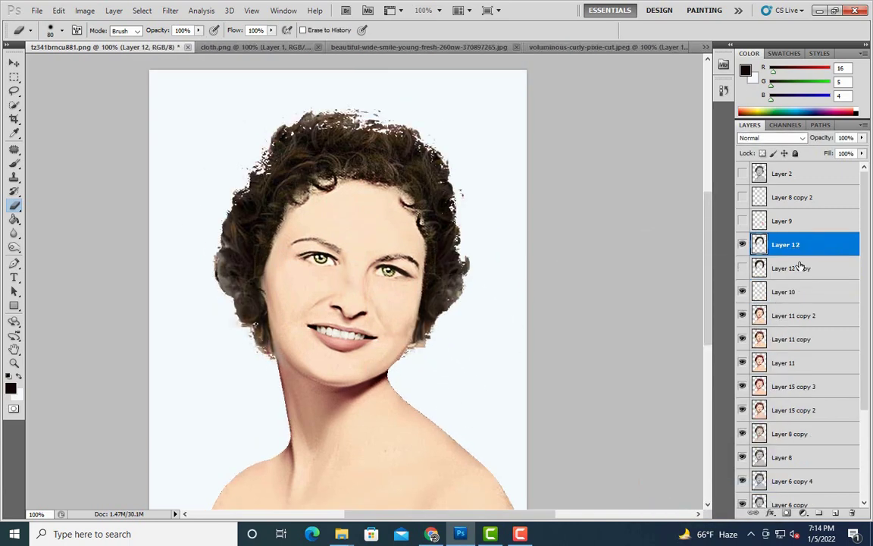
key("ctrl+e")
key("m")
key("ctrl+minus")
key("ctrl+minus")
key("ctrl+minus")
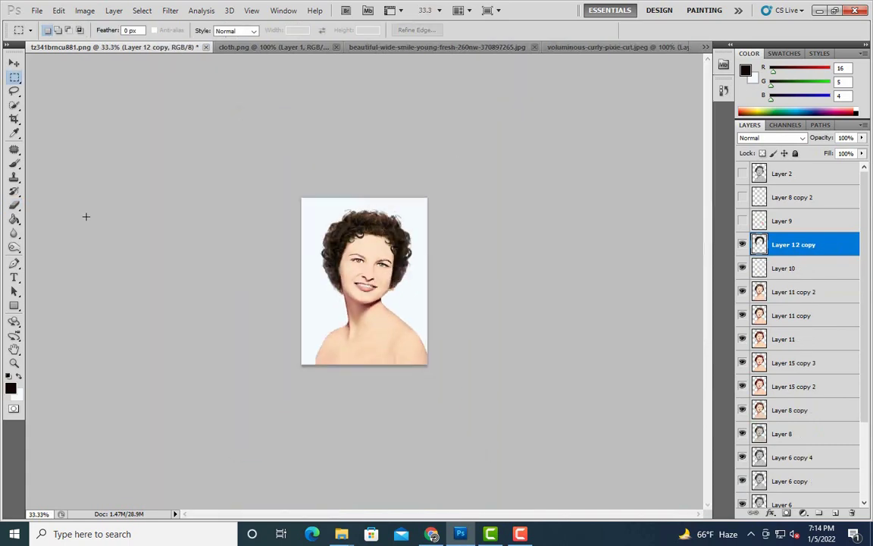
key("ctrl+plus")
key("ctrl+plus")
key("ctrl+plus")
left_click(742, 244)
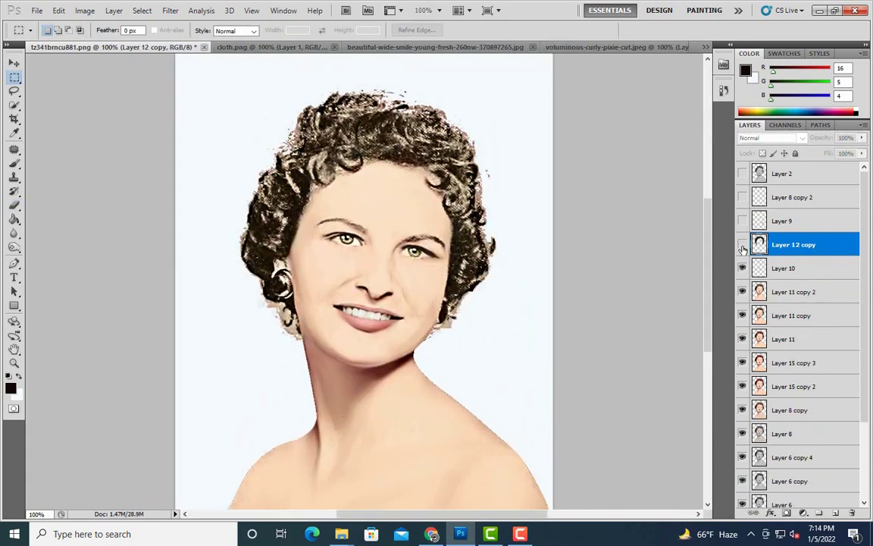
Lasso the earrings onto their own layer and lower its opacity
key("l")
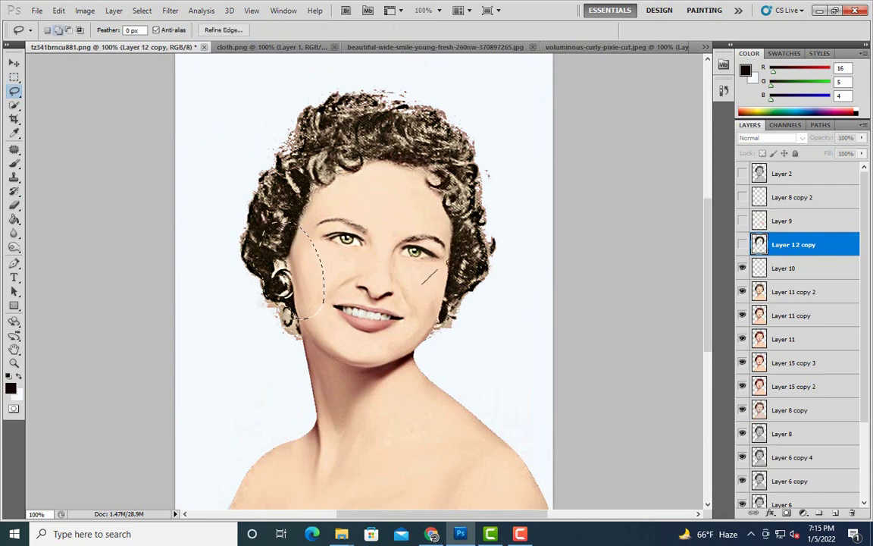
left_click_drag(428, 277, 413, 311)
key("ctrl+j")
left_click(742, 268)
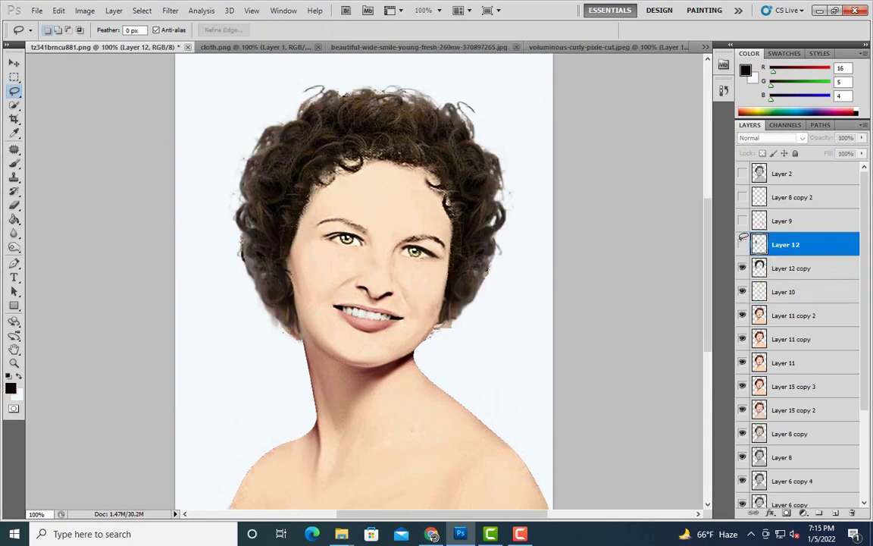
left_click(742, 244)
key("e")
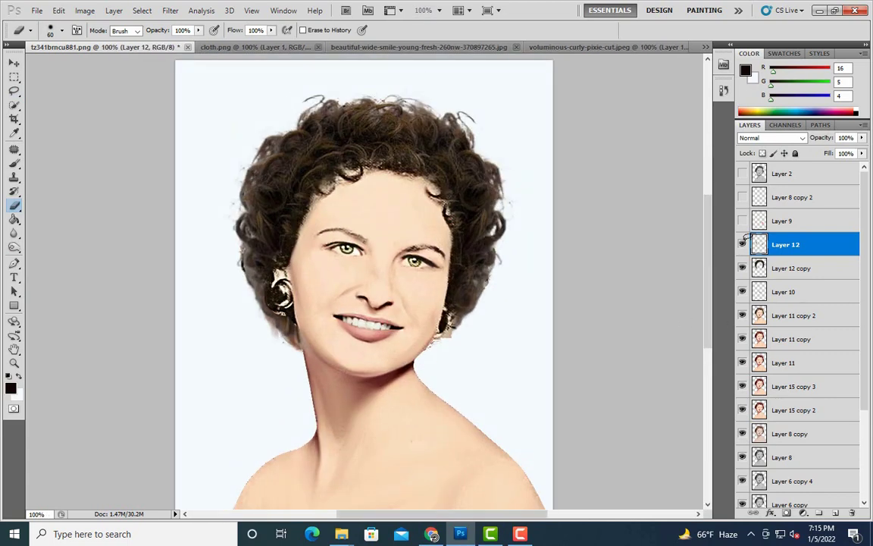
left_click_drag(861, 137, 846, 146)
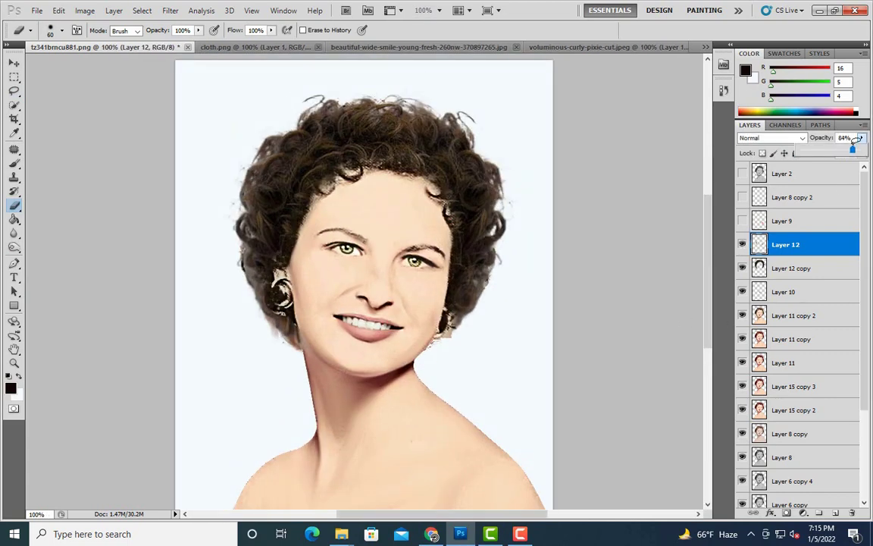
Delete Layer 12 copy, clear the selection, and view the portrait at 66.7%
right_click(788, 268)
left_click(697, 296)
key("ctrl+shift+d")
key("m")
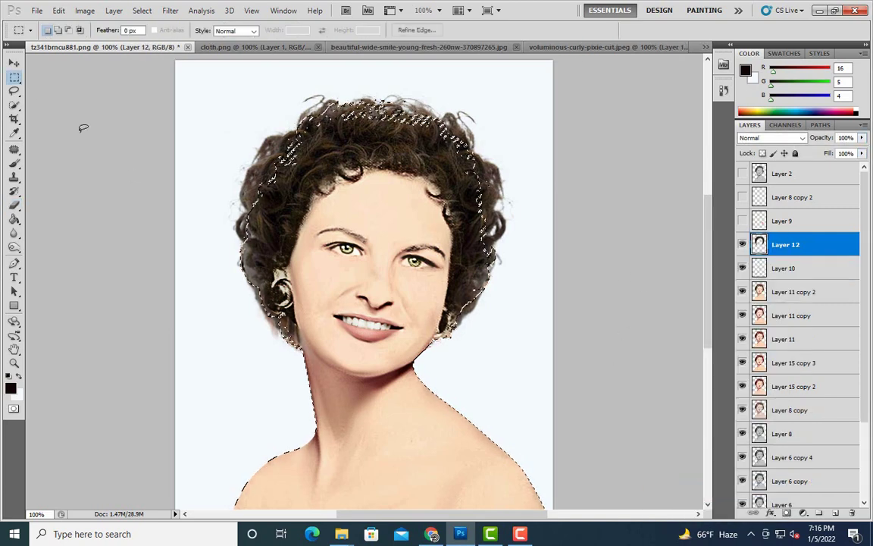
key("ctrl+d")
key("ctrl+minus")
key("ctrl+minus")
key("ctrl+minus")
key("z")
key("ctrl+plus")
key("ctrl+plus")
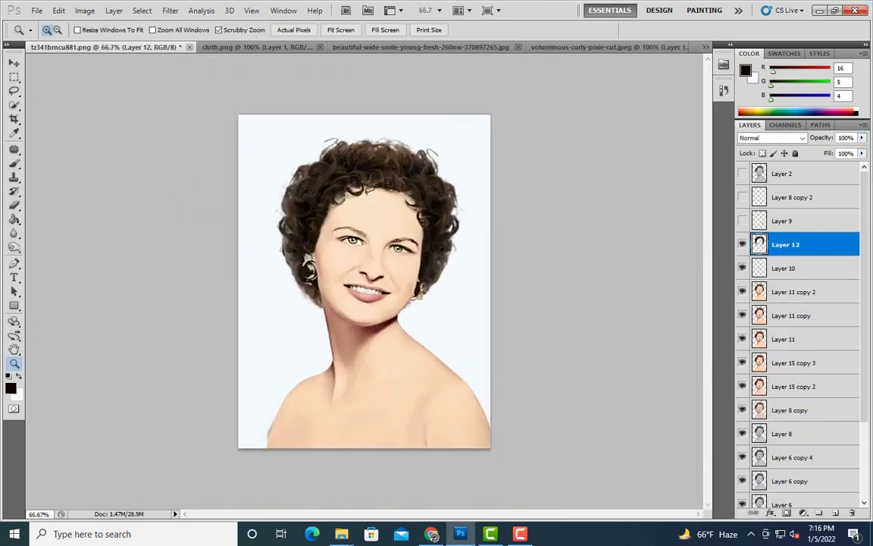